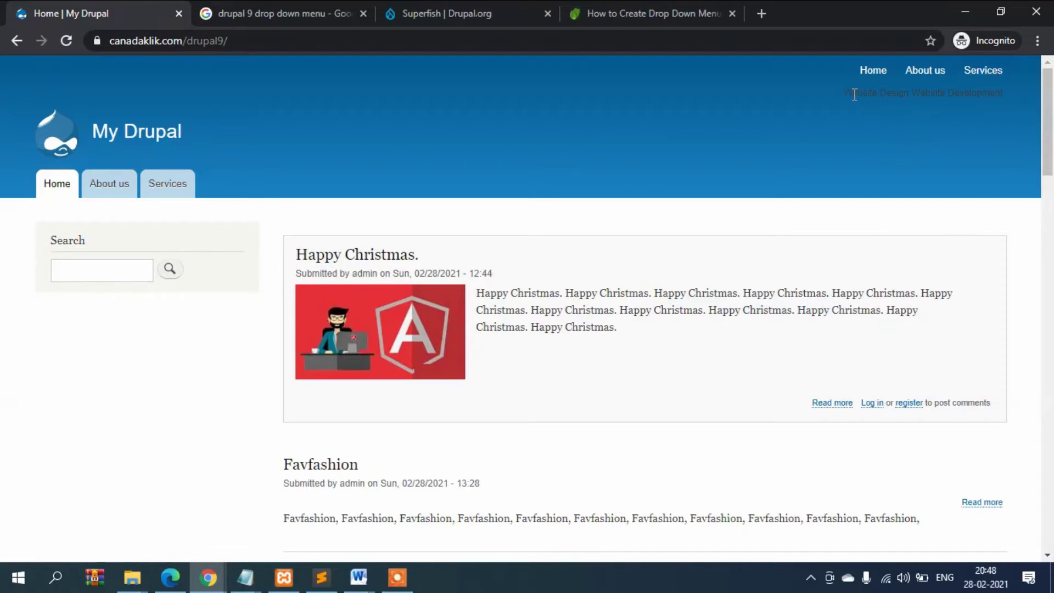
Check the Services page from the header menu, then return to the My Drupal home page.
{"action": "left_click_drag", "start_coordinate": [854, 94], "coordinate": [1010, 105]}
{"action": "left_click", "coordinate": [976, 73]}
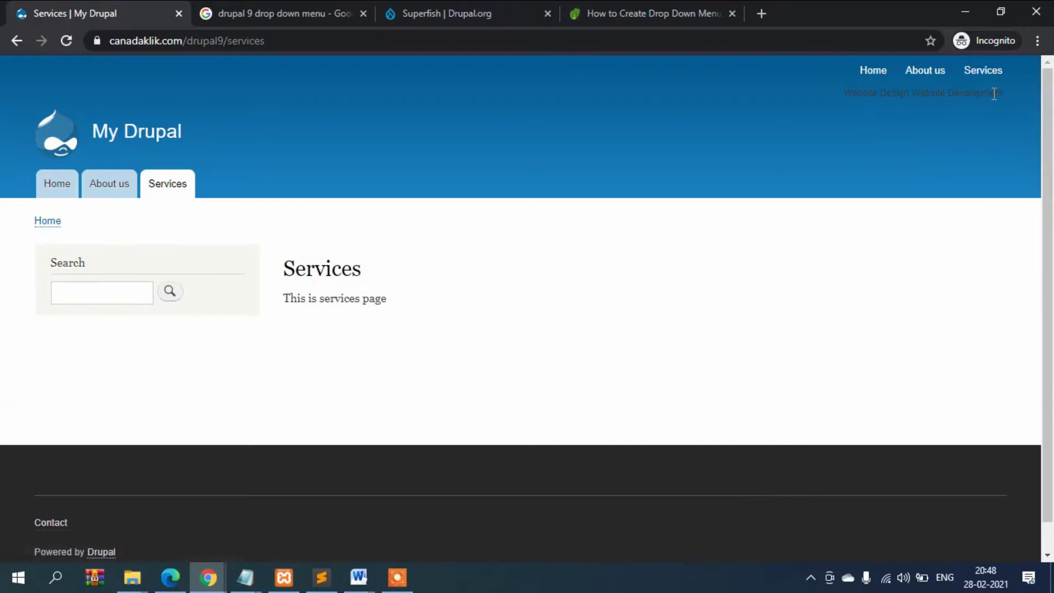
{"action": "left_click", "coordinate": [98, 139]}
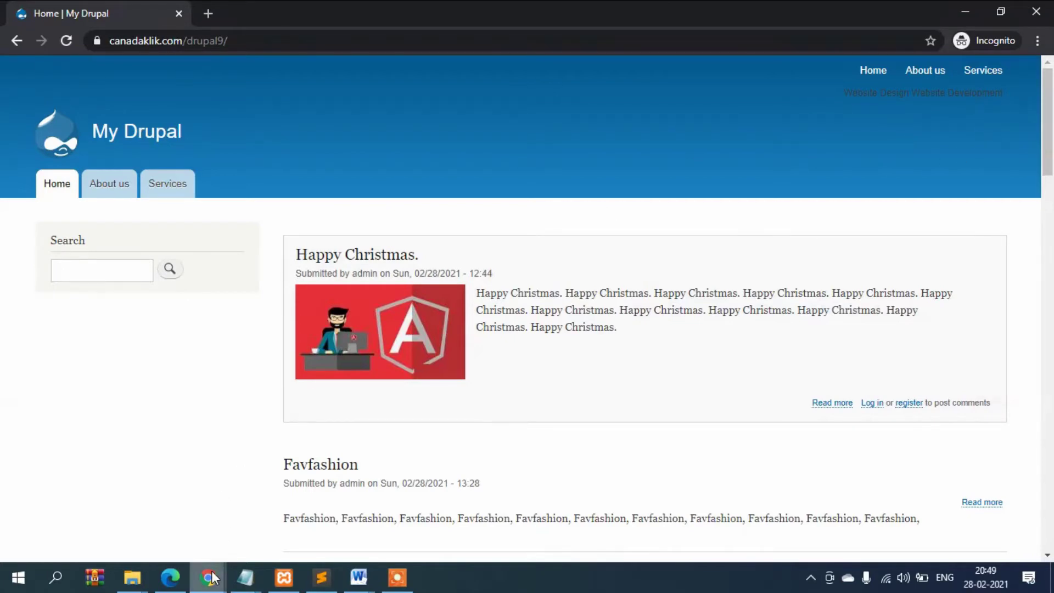
Scroll the Nice Menus project page down to its Downloads section.
{"action": "mouse_move", "coordinate": [211, 581]}
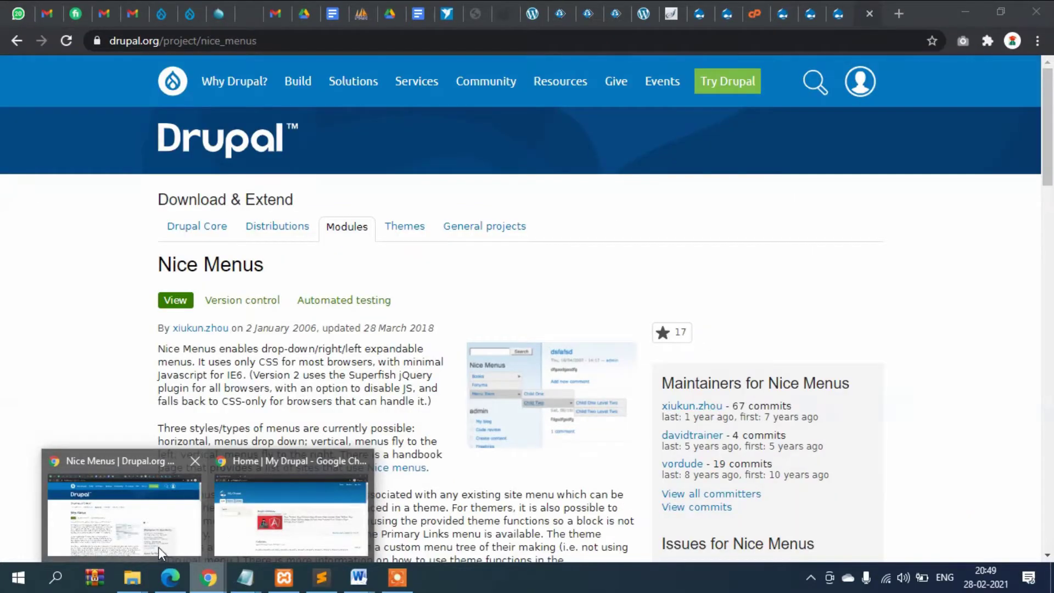
{"action": "left_click", "coordinate": [158, 547]}
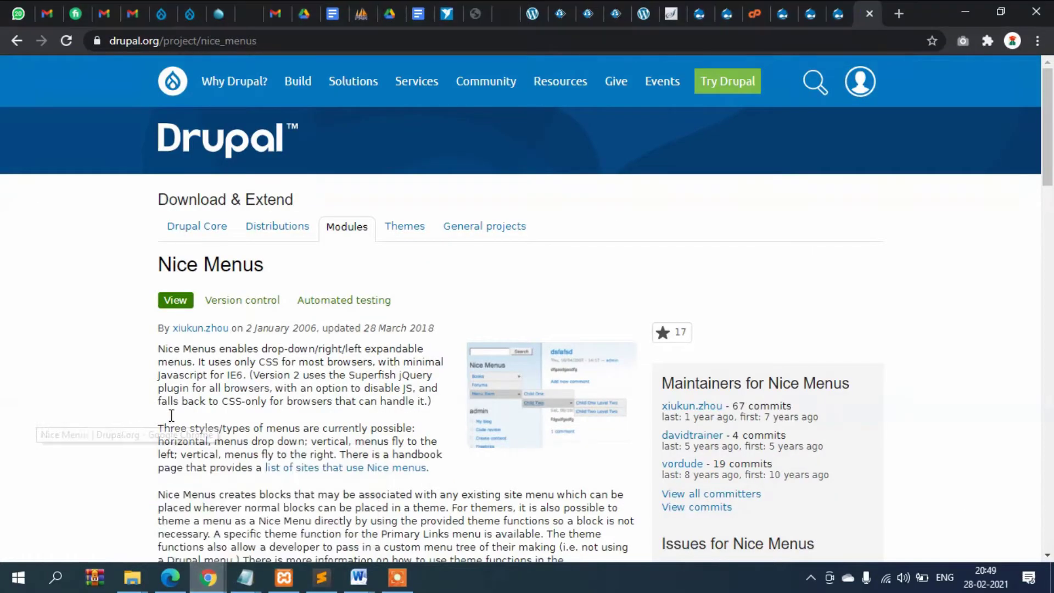
{"action": "scroll", "coordinate": [220, 254], "scroll_direction": "down", "scroll_amount": 2}
{"action": "scroll", "coordinate": [220, 254], "scroll_direction": "down", "scroll_amount": 5}
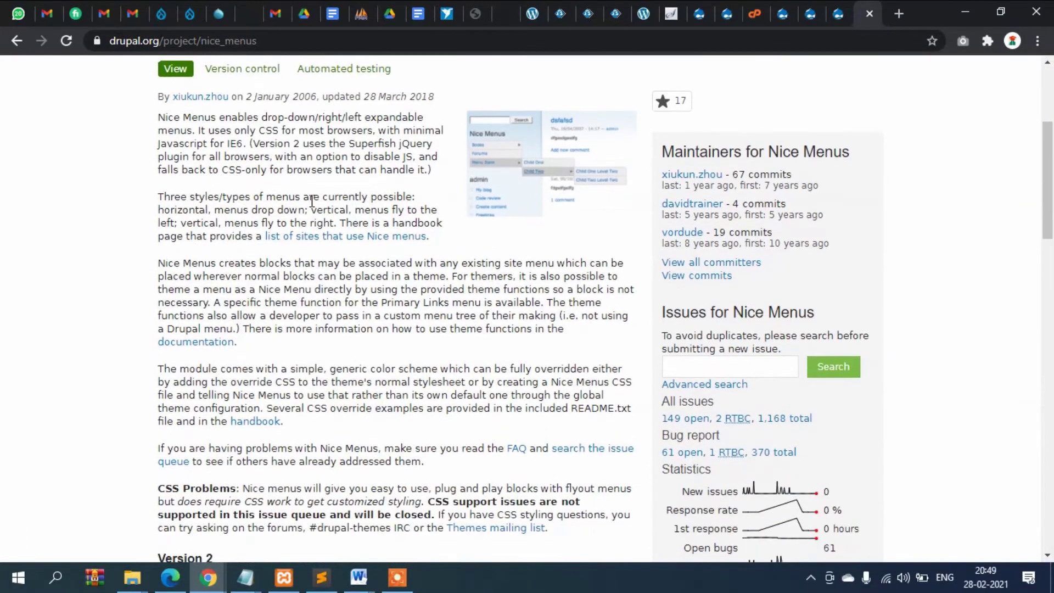
{"action": "scroll", "coordinate": [302, 214], "scroll_direction": "down", "scroll_amount": 5}
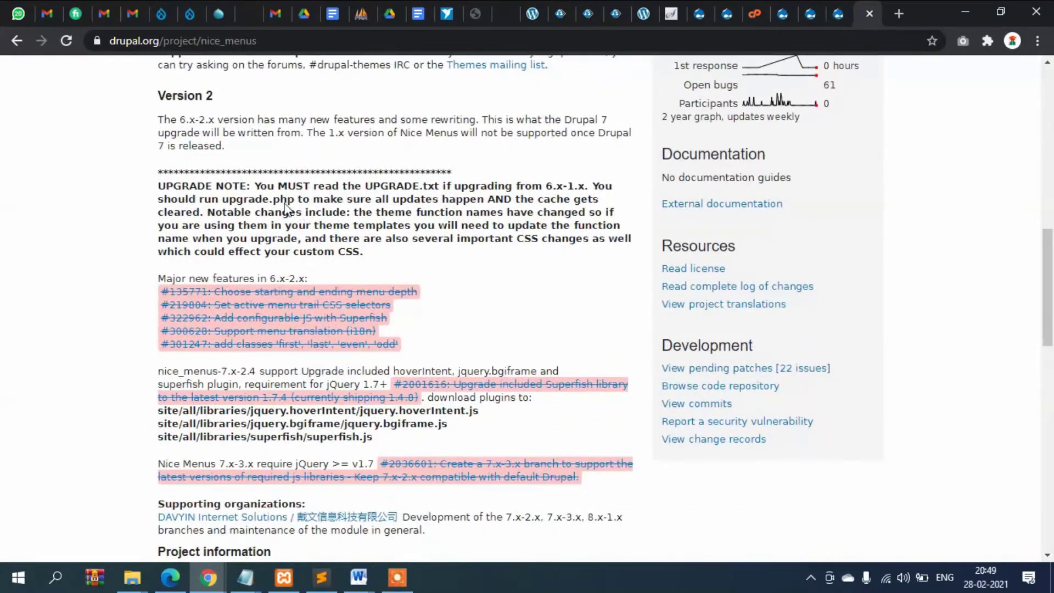
{"action": "left_click_drag", "start_coordinate": [163, 210], "coordinate": [288, 214]}
{"action": "scroll", "coordinate": [120, 219], "scroll_direction": "down", "scroll_amount": 5}
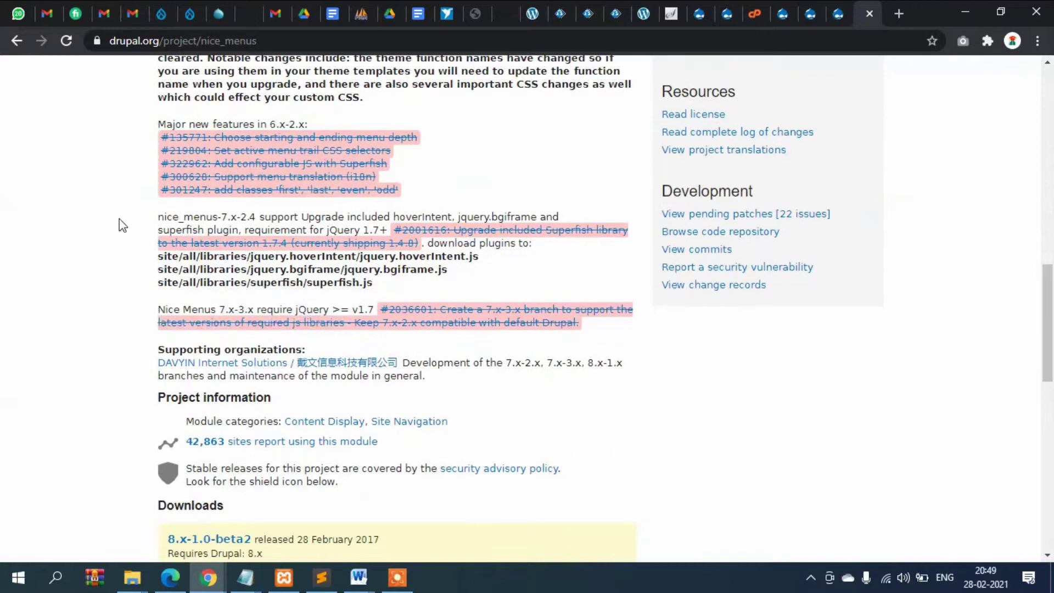
{"action": "scroll", "coordinate": [120, 219], "scroll_direction": "down", "scroll_amount": 4}
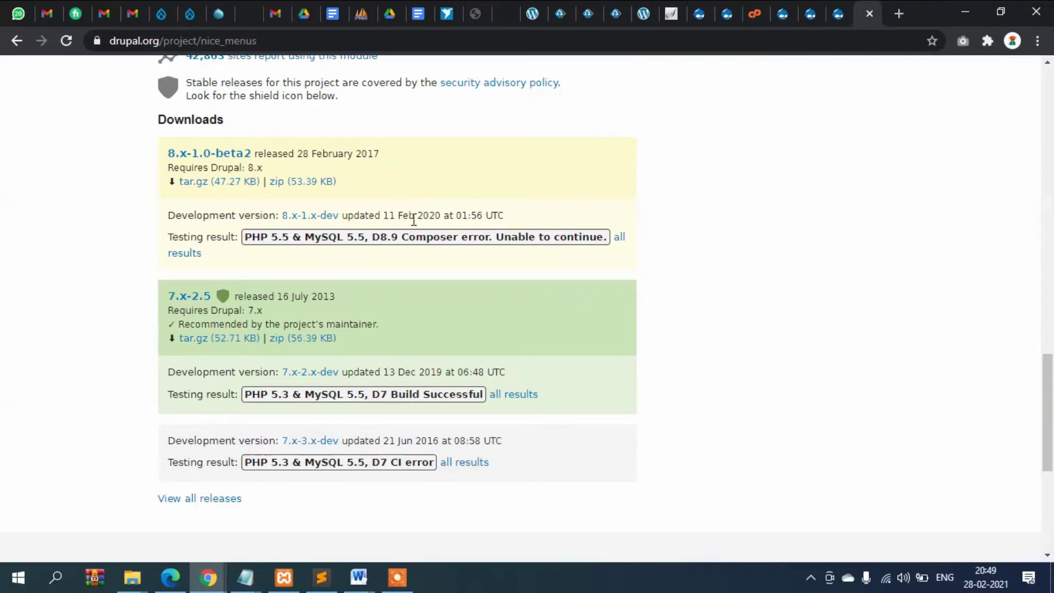
Copy the 8.x-1.0-beta2 zip download link address and return to the Drupal site.
{"action": "right_click", "coordinate": [299, 189]}
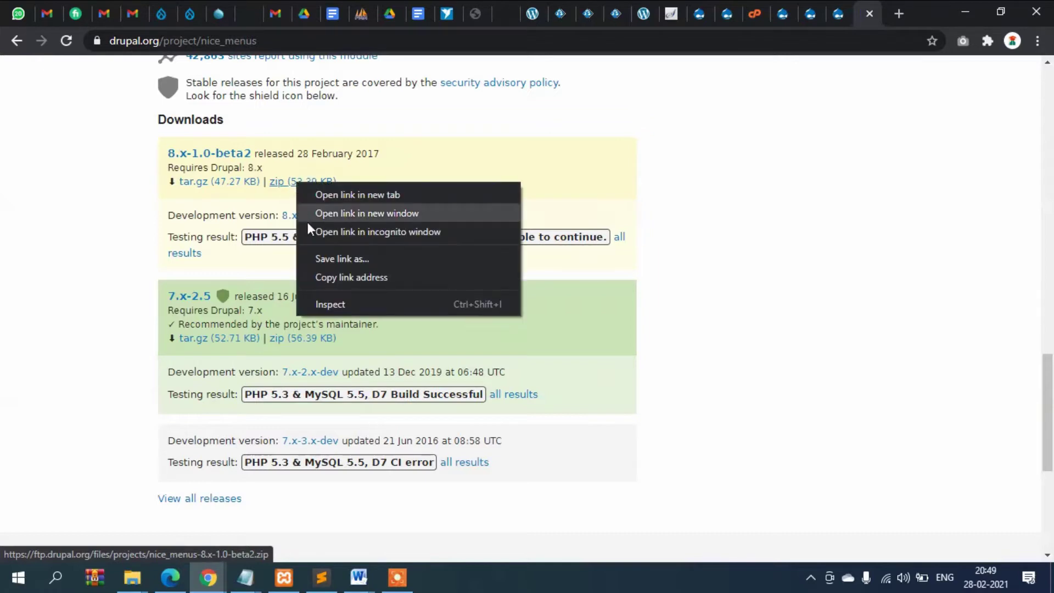
{"action": "left_click", "coordinate": [358, 277]}
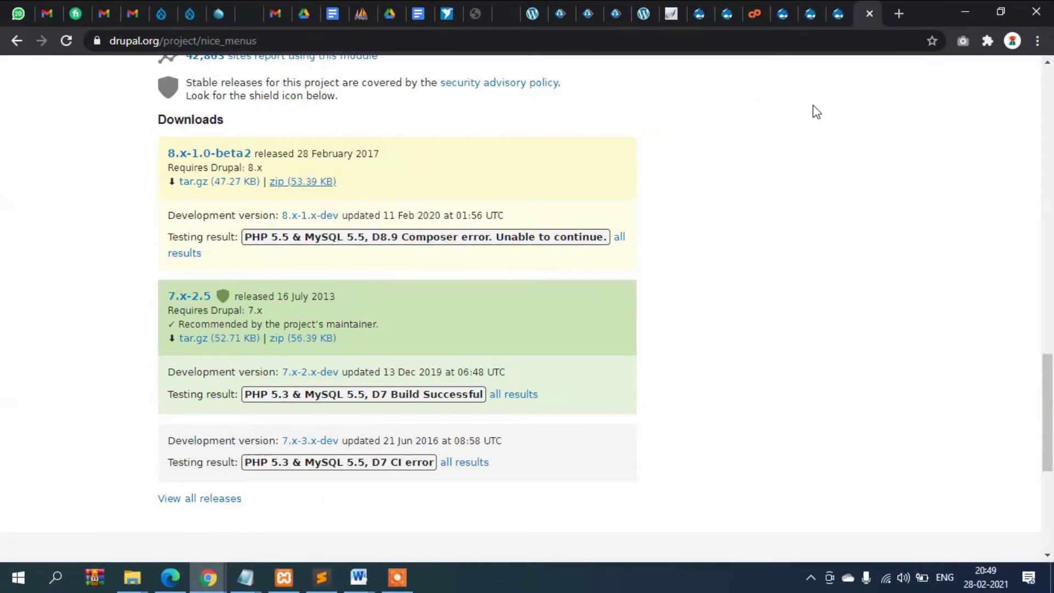
{"action": "key", "text": "ctrl+Page_Up"}
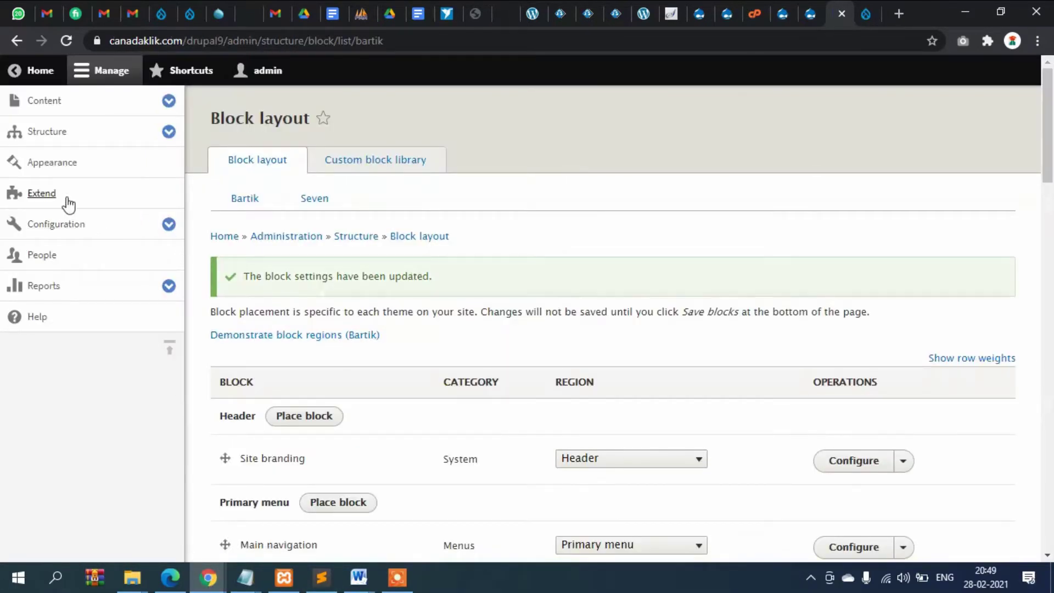
Install a new module in Extend from the pasted Nice Menus zip URL.
{"action": "left_click", "coordinate": [61, 202]}
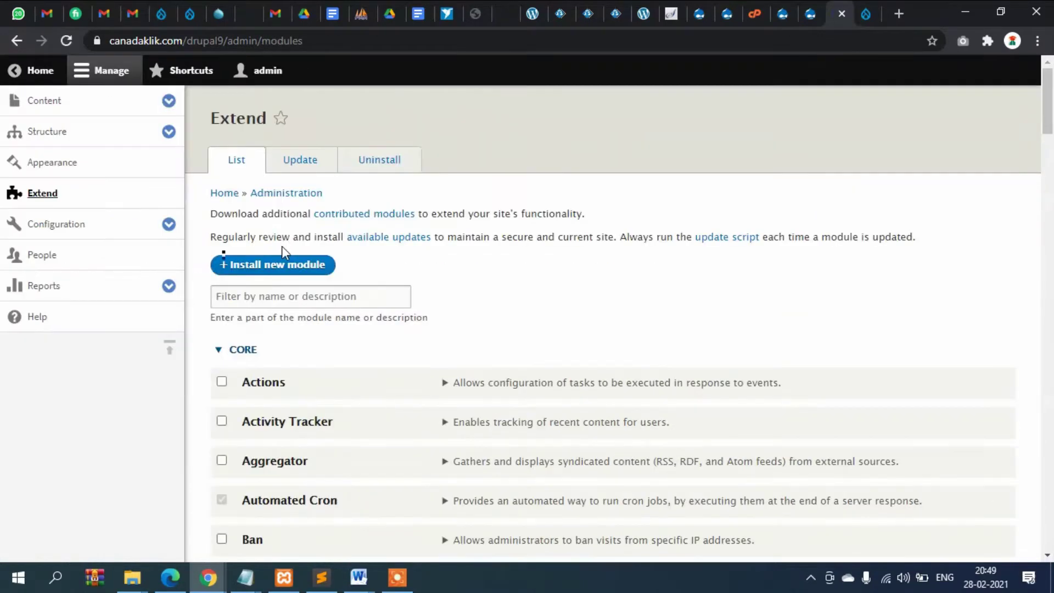
{"action": "left_click", "coordinate": [273, 264]}
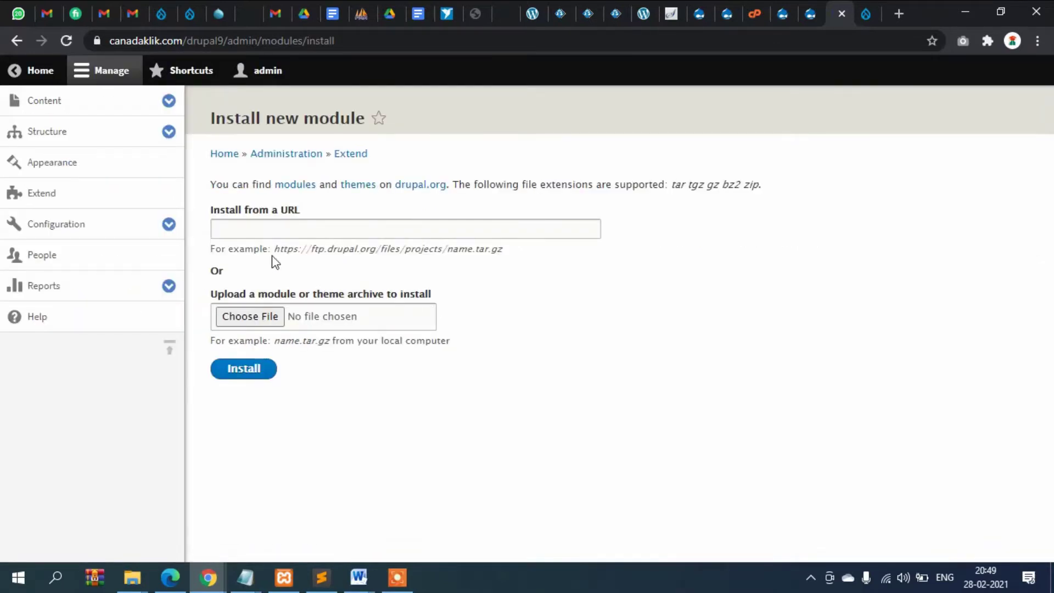
{"action": "left_click", "coordinate": [270, 228]}
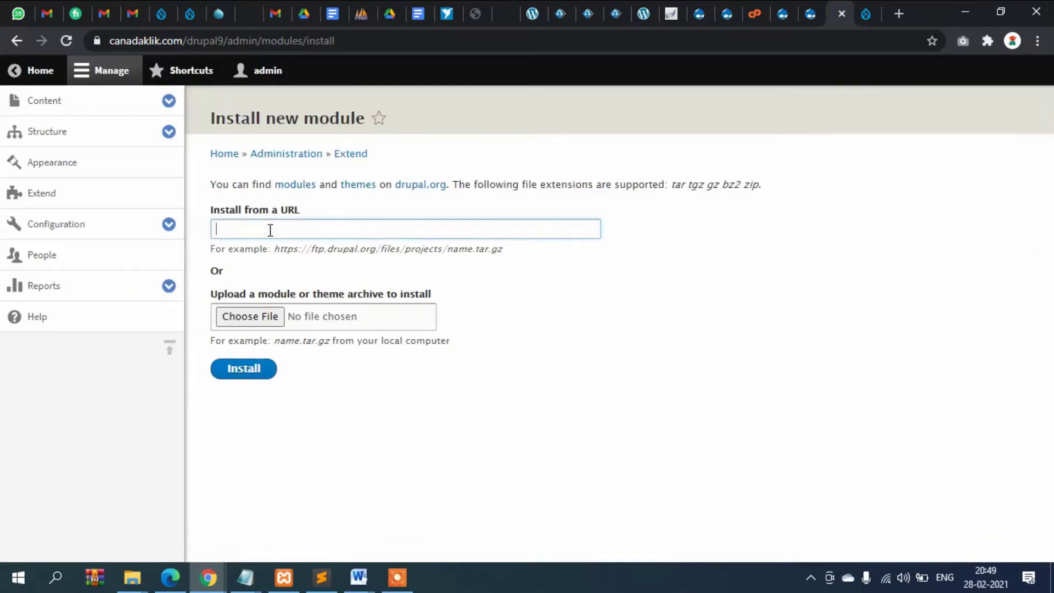
{"action": "key", "text": "ctrl+v"}
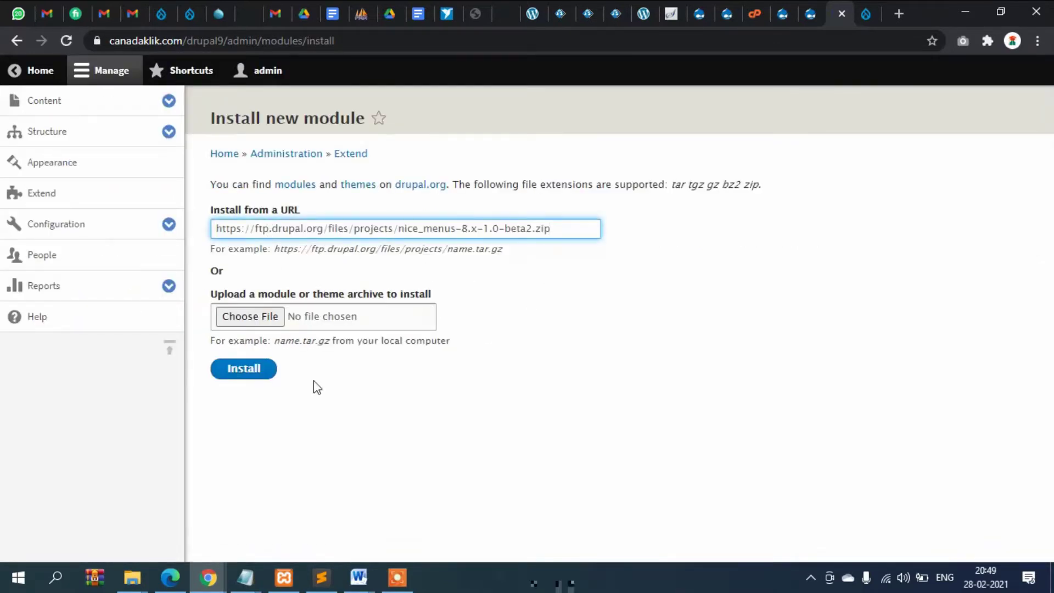
{"action": "left_click", "coordinate": [252, 371]}
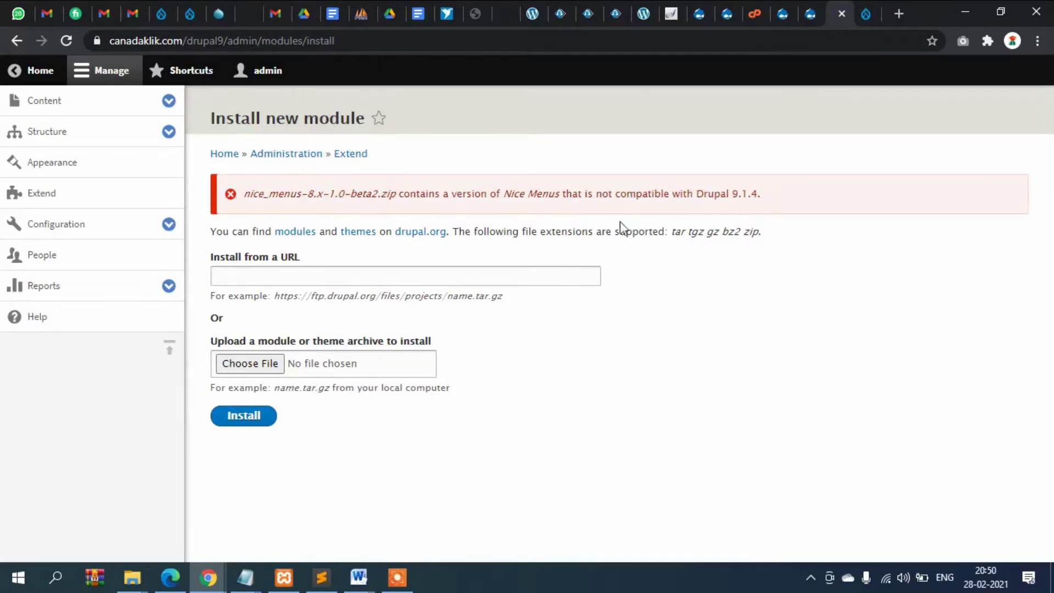
Highlight the Drupal 9.1.4 version named in the incompatibility error.
{"action": "left_click_drag", "start_coordinate": [695, 198], "coordinate": [765, 205]}
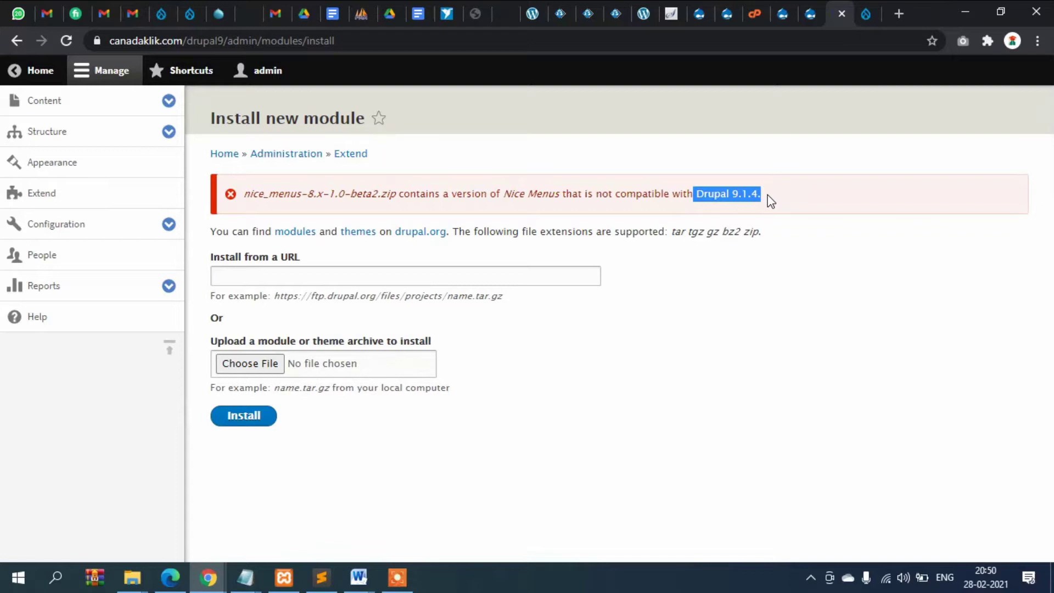
{"action": "left_click", "coordinate": [713, 202]}
{"action": "left_click_drag", "start_coordinate": [696, 198], "coordinate": [770, 204]}
{"action": "left_click", "coordinate": [770, 204]}
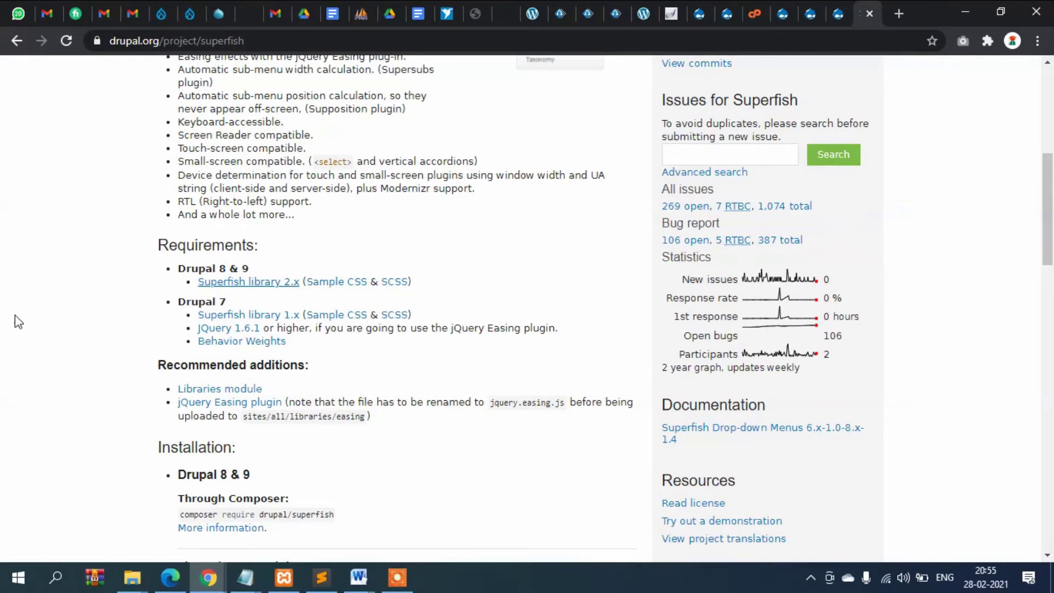
Highlight the Superfish project title at the top of the project page.
{"action": "scroll", "coordinate": [18, 321], "scroll_direction": "up", "scroll_amount": 5}
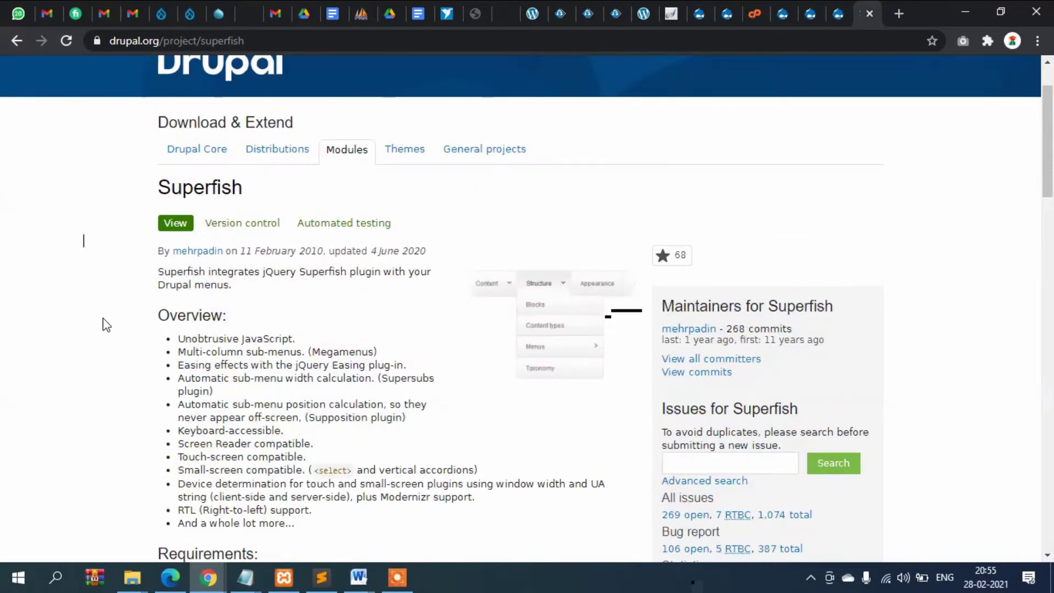
{"action": "double_click", "coordinate": [214, 187]}
{"action": "left_click", "coordinate": [139, 193]}
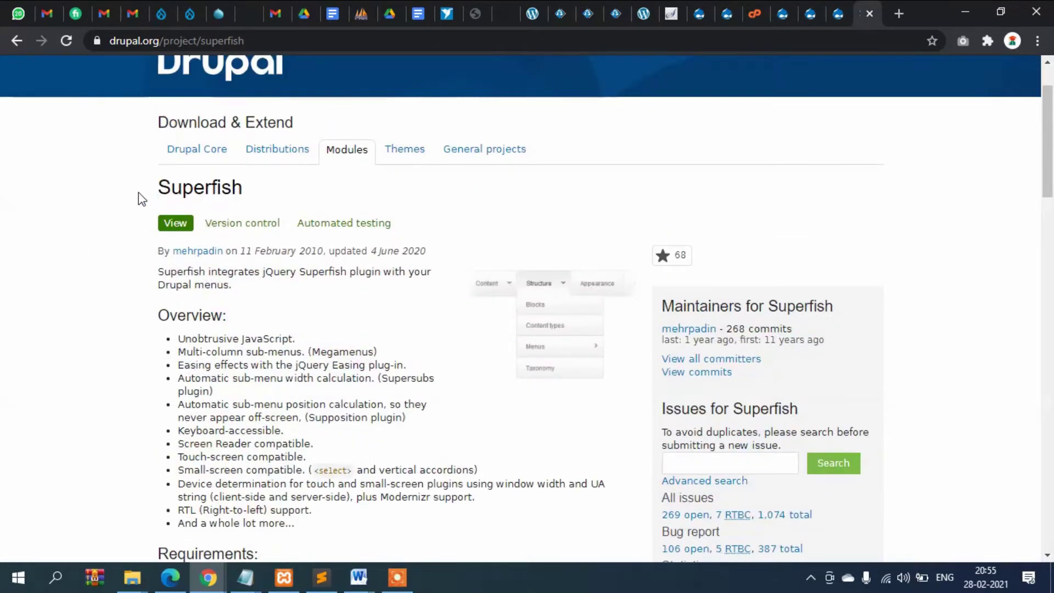
{"action": "left_click_drag", "start_coordinate": [154, 195], "coordinate": [248, 177]}
Review the Superfish requirements and the Drupal 8 & 9 installation heading.
{"action": "scroll", "coordinate": [10, 208], "scroll_direction": "down", "scroll_amount": 8}
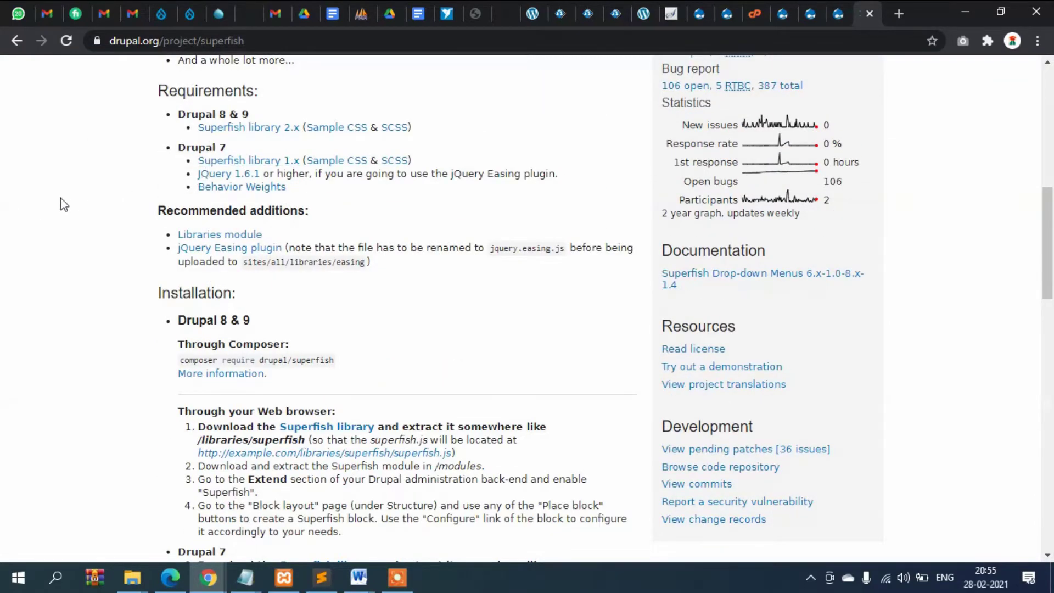
{"action": "scroll", "coordinate": [61, 202], "scroll_direction": "down", "scroll_amount": 12}
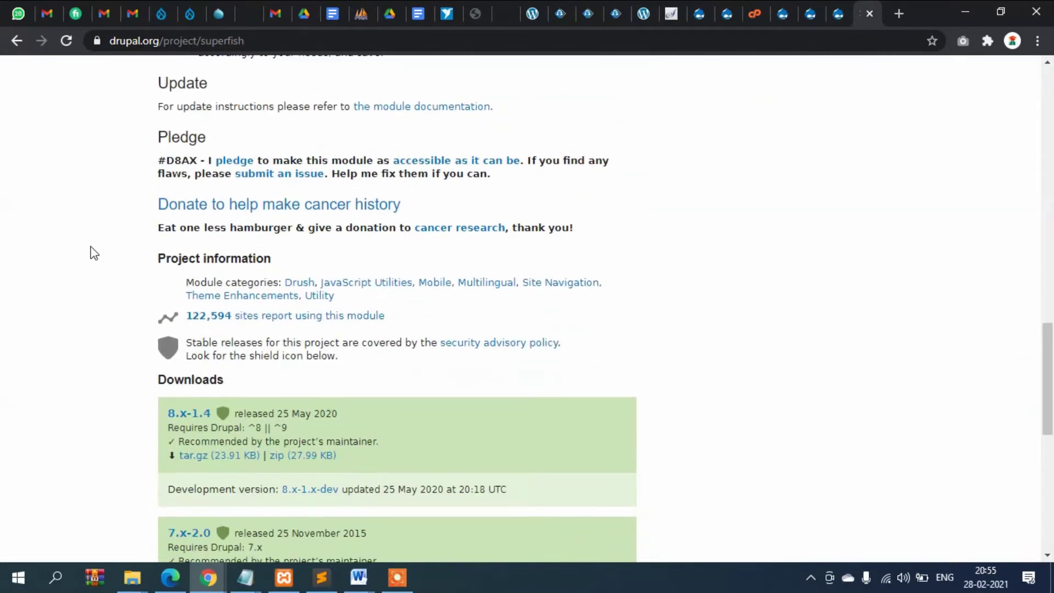
{"action": "scroll", "coordinate": [95, 263], "scroll_direction": "down", "scroll_amount": 3}
{"action": "scroll", "coordinate": [182, 242], "scroll_direction": "down", "scroll_amount": 2}
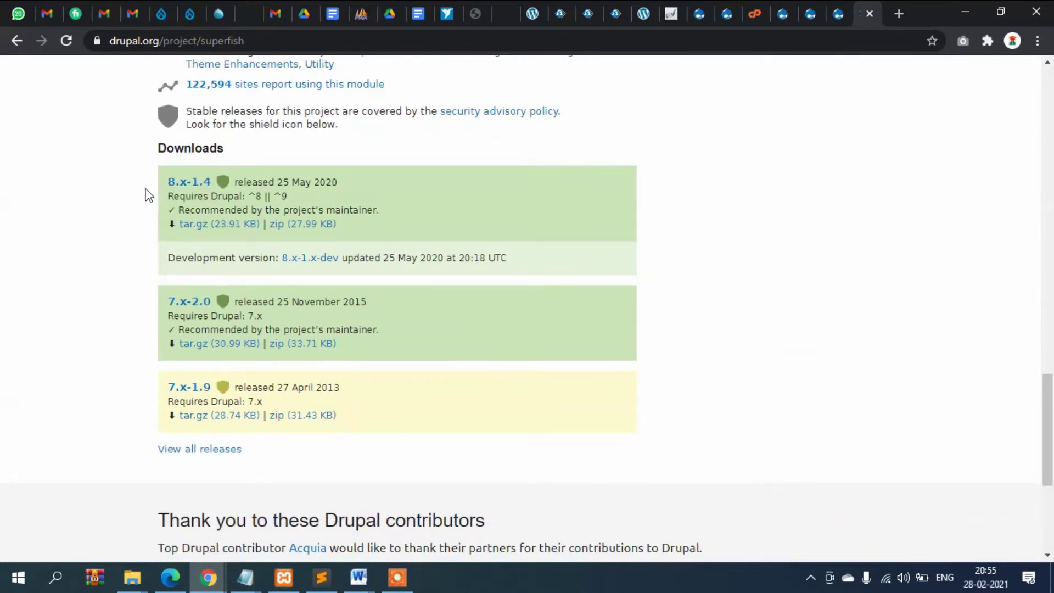
{"action": "scroll", "coordinate": [135, 236], "scroll_direction": "up", "scroll_amount": 10}
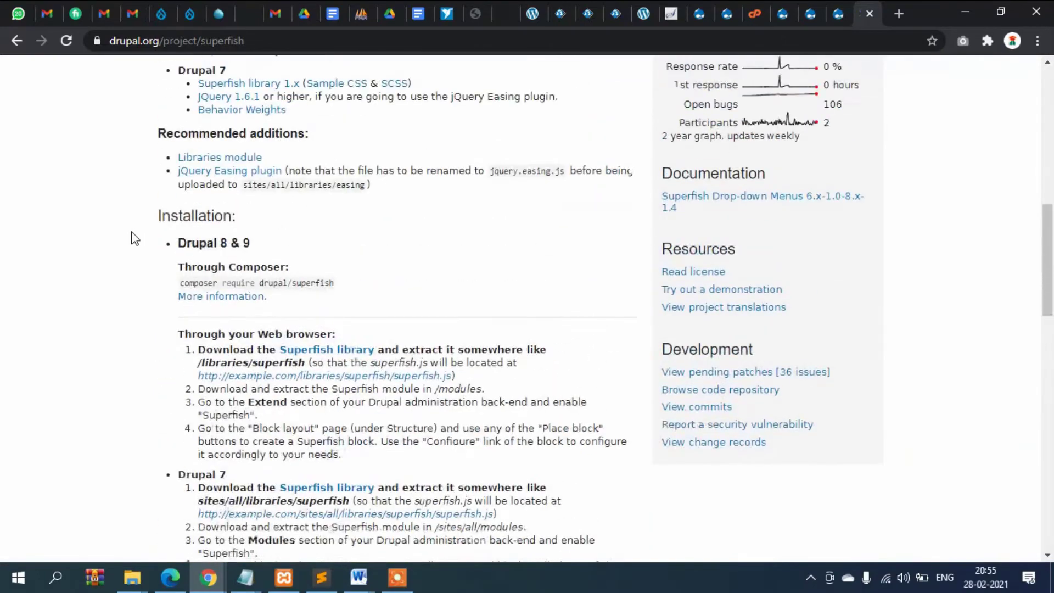
{"action": "double_click", "coordinate": [203, 243]}
{"action": "left_click", "coordinate": [301, 231]}
{"action": "scroll", "coordinate": [301, 236], "scroll_direction": "up", "scroll_amount": 3}
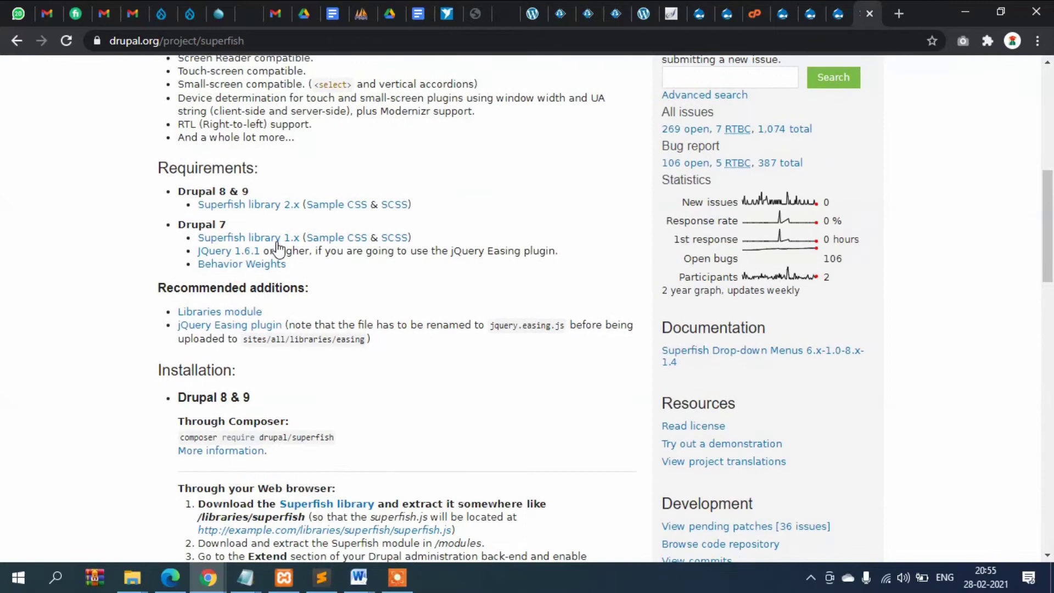
Download the Superfish library 2.x and read the steps for extracting into /modules.
{"action": "left_click", "coordinate": [261, 205]}
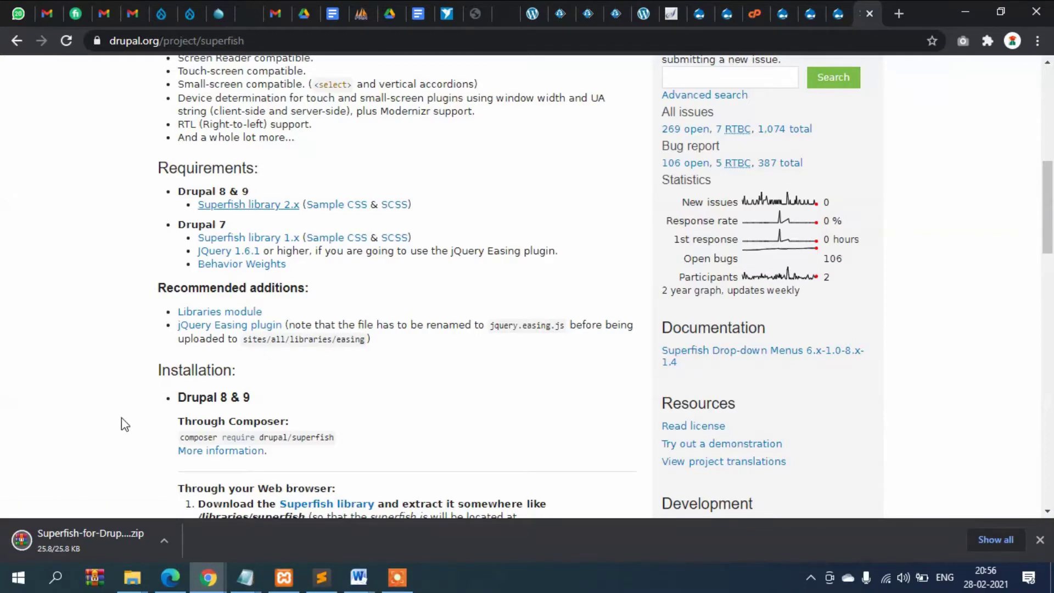
{"action": "scroll", "coordinate": [524, 236], "scroll_direction": "down", "scroll_amount": 5}
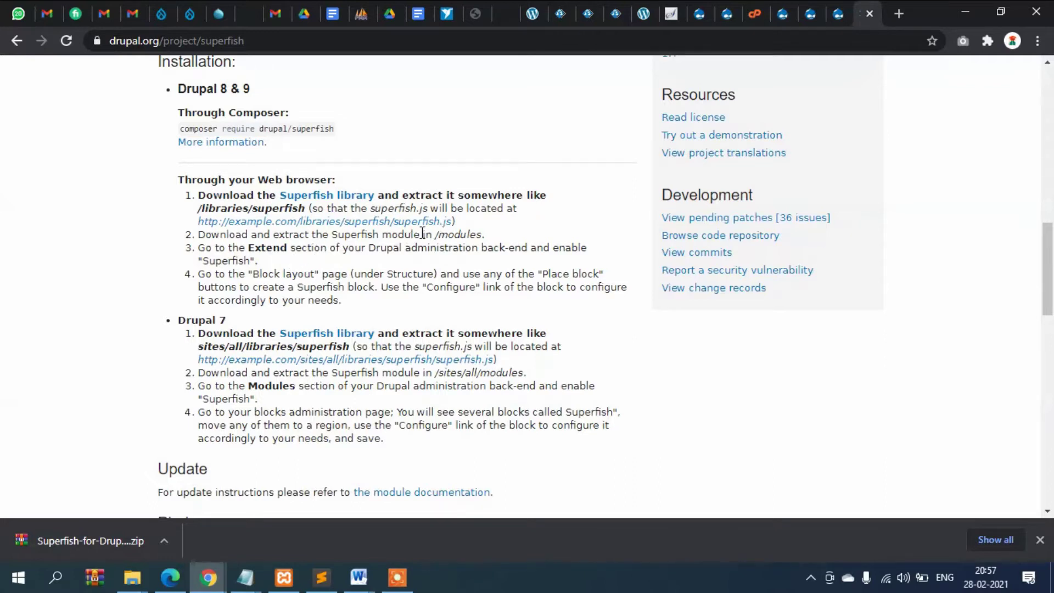
{"action": "left_click_drag", "start_coordinate": [421, 233], "coordinate": [456, 233]}
{"action": "left_click", "coordinate": [475, 232]}
{"action": "left_click_drag", "start_coordinate": [335, 237], "coordinate": [412, 234]}
{"action": "left_click", "coordinate": [412, 233]}
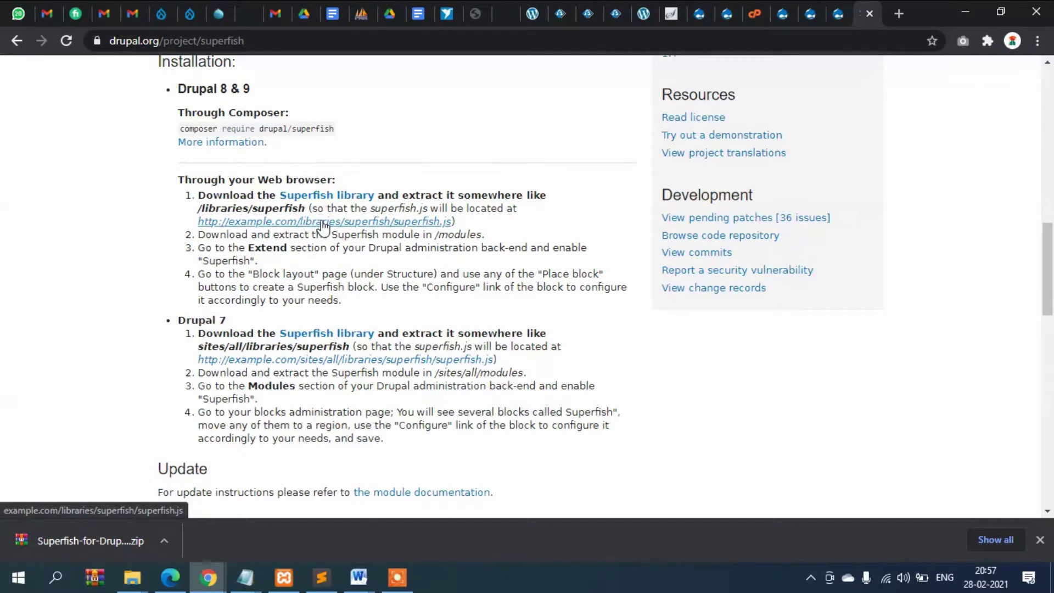
Create a folder named 'libraries' in the drupal9 root of cPanel File Manager.
{"action": "left_click", "coordinate": [763, 7]}
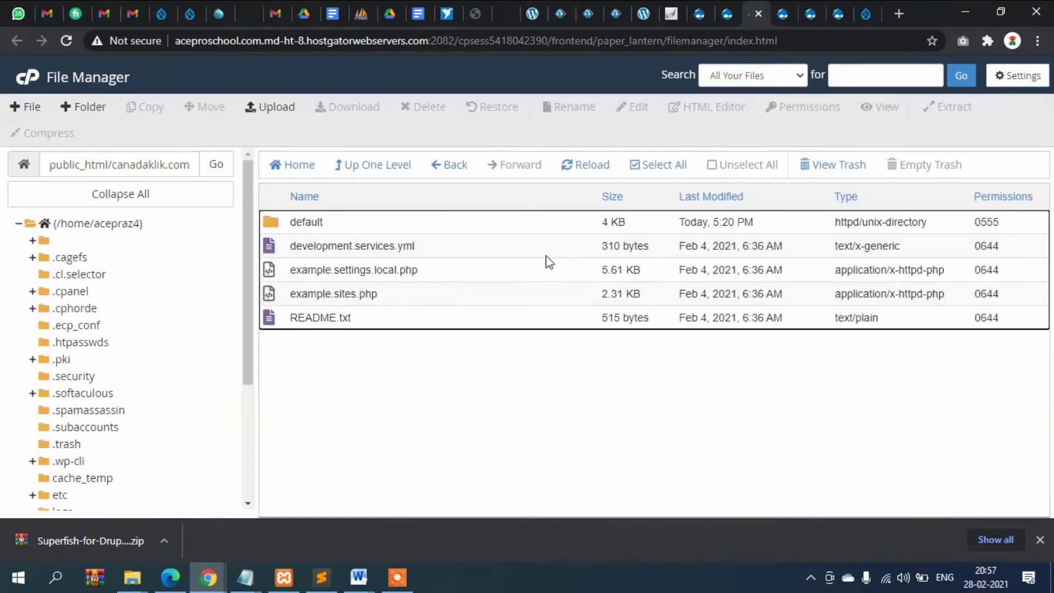
{"action": "left_click", "coordinate": [405, 164]}
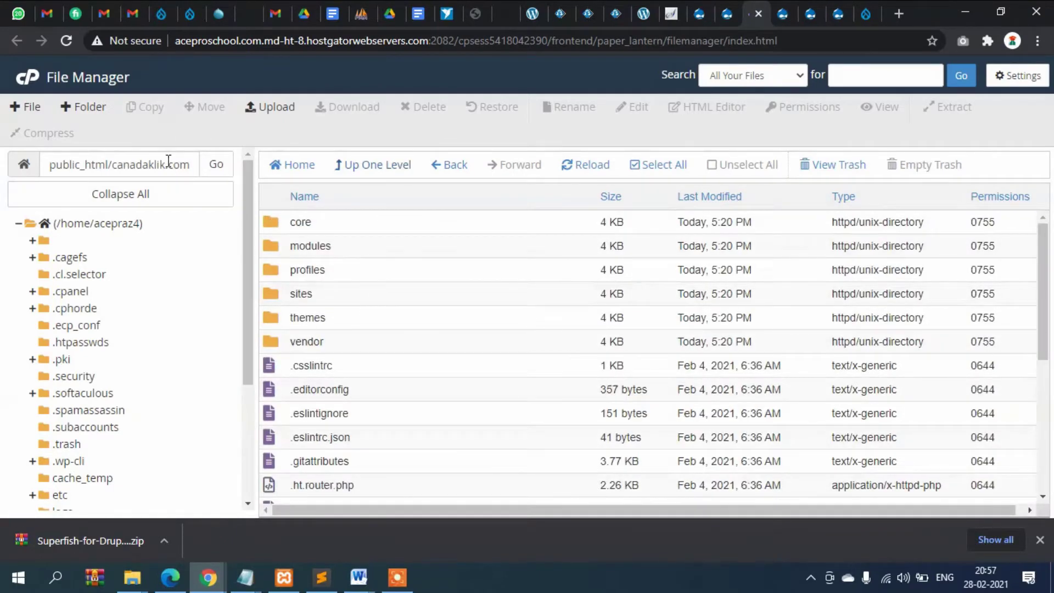
{"action": "left_click_drag", "start_coordinate": [170, 165], "coordinate": [223, 164]}
{"action": "scroll", "coordinate": [351, 368], "scroll_direction": "down", "scroll_amount": 5}
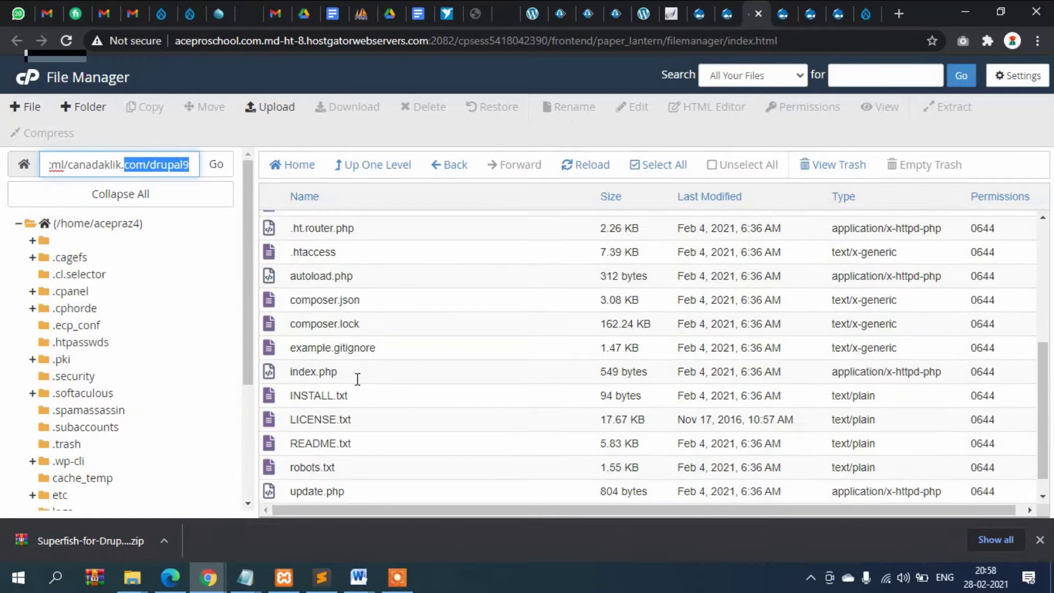
{"action": "scroll", "coordinate": [330, 446], "scroll_direction": "up", "scroll_amount": 5}
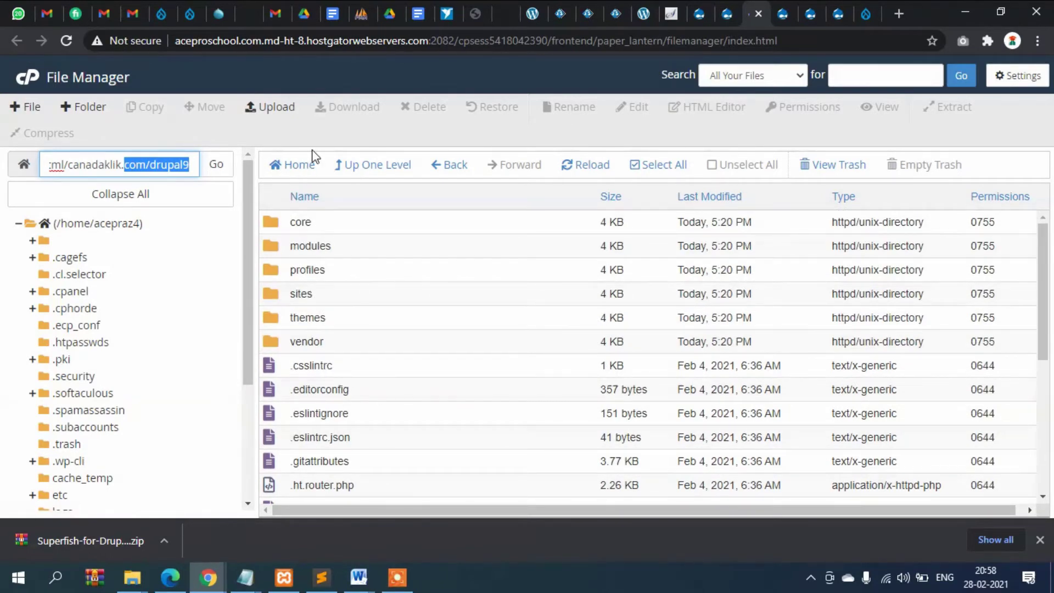
{"action": "left_click", "coordinate": [85, 107]}
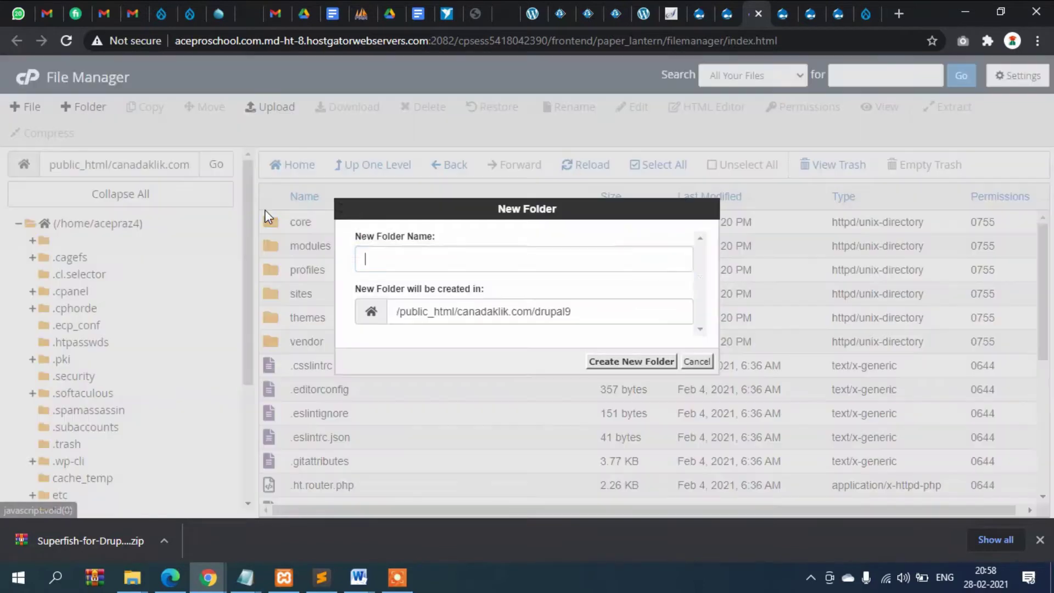
{"action": "type", "text": "li"}
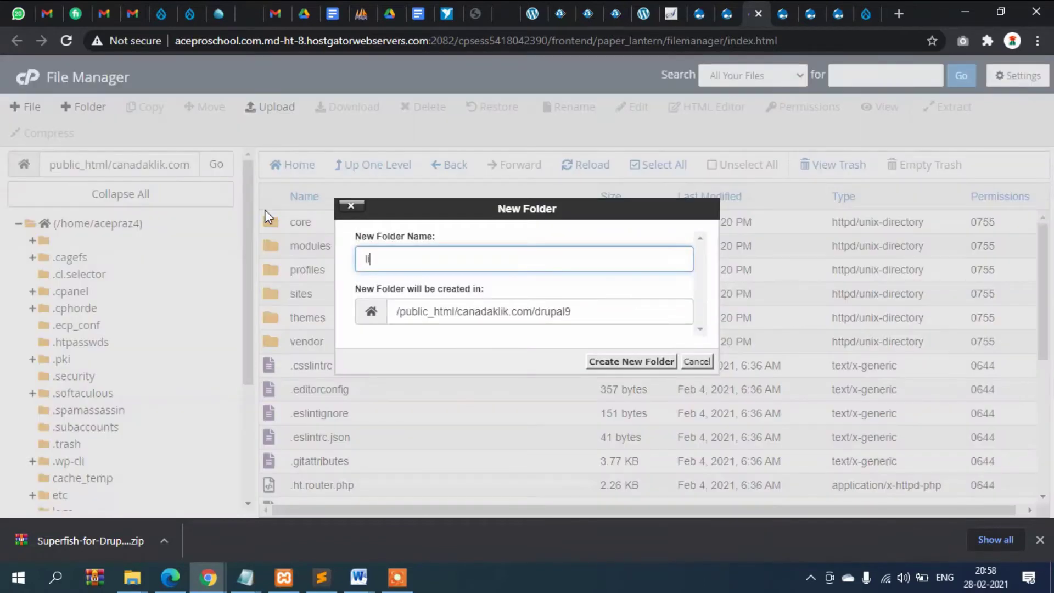
{"action": "type", "text": "braries"}
{"action": "left_click", "coordinate": [607, 361]}
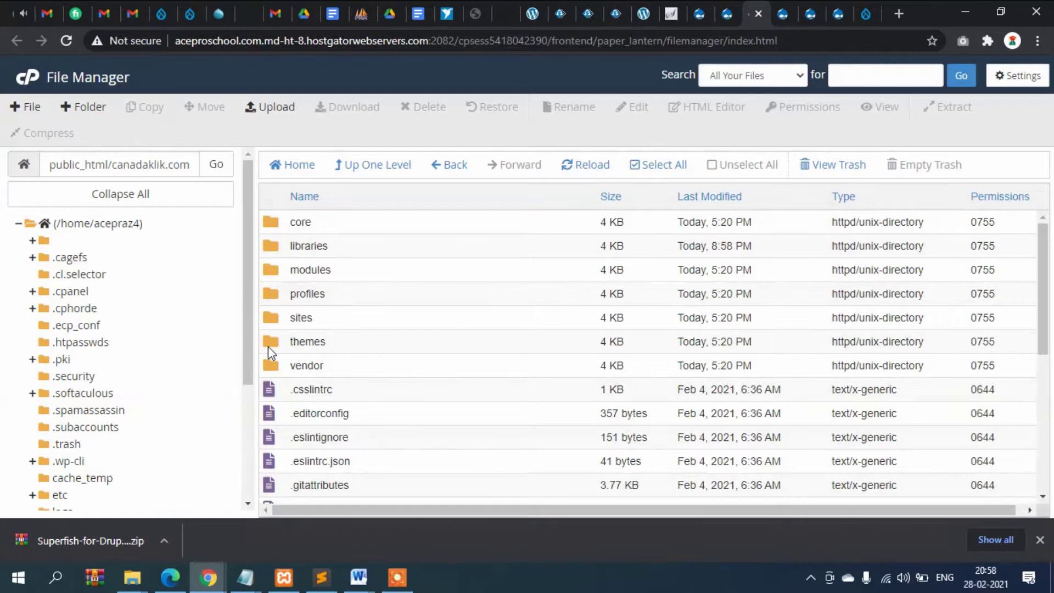
Upload Superfish-for-Drupal-2.x (2).zip into the libraries folder.
{"action": "double_click", "coordinate": [270, 245]}
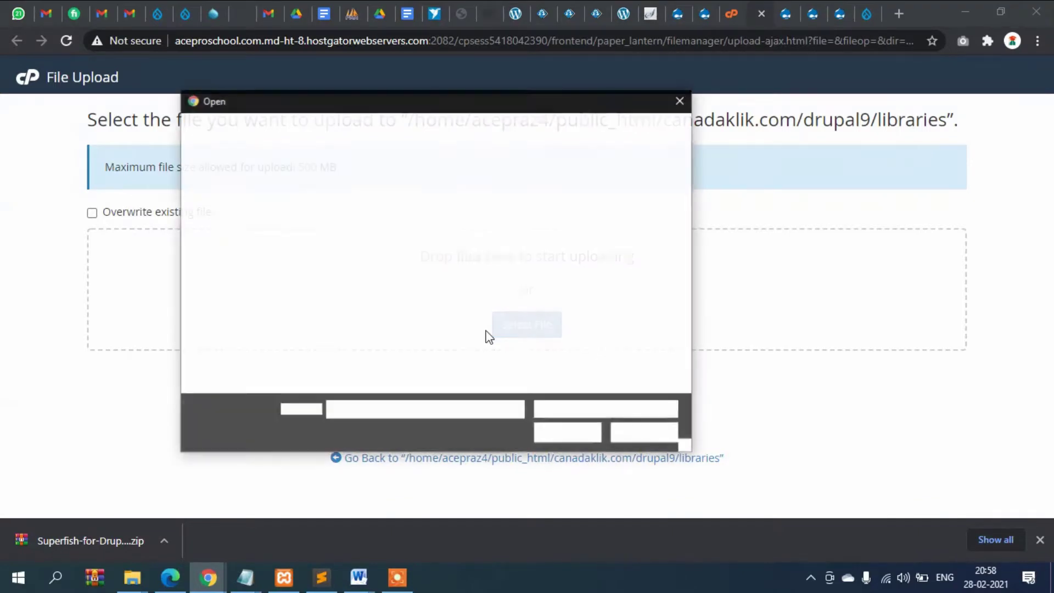
{"action": "left_click", "coordinate": [342, 230]}
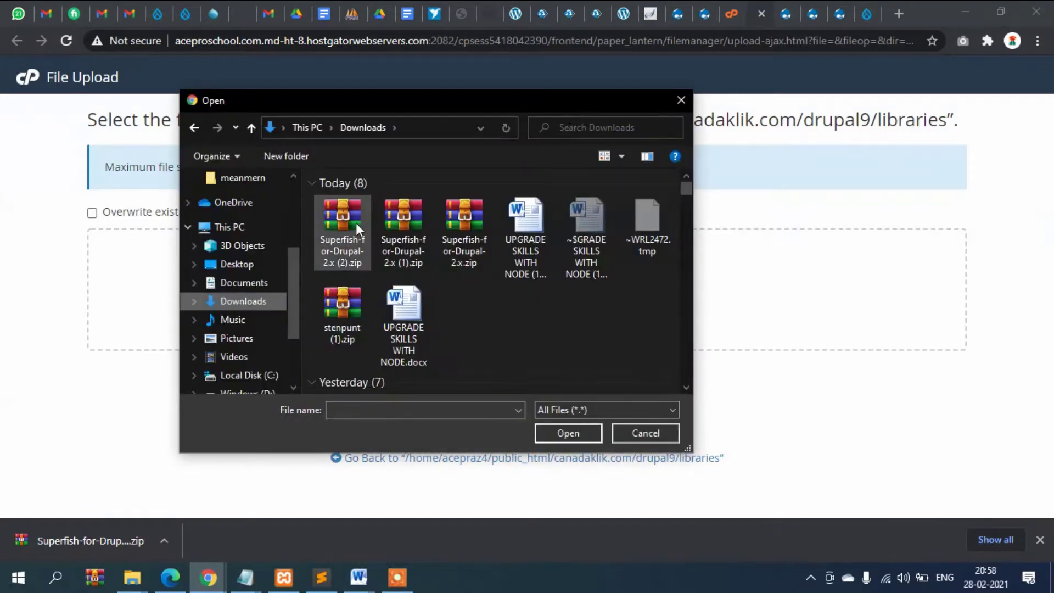
{"action": "left_click", "coordinate": [551, 433]}
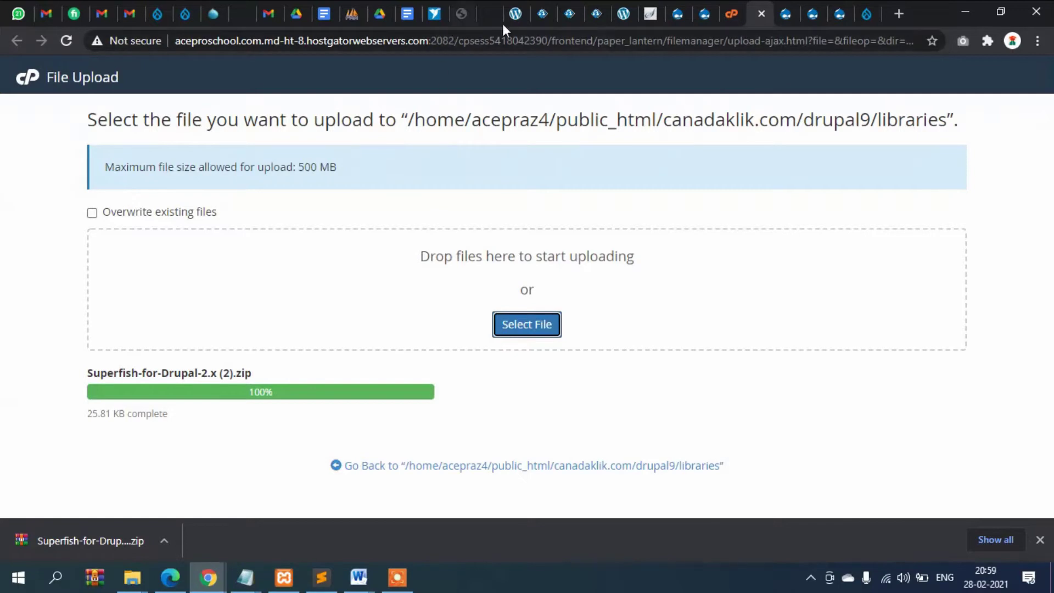
{"action": "left_click", "coordinate": [760, 14]}
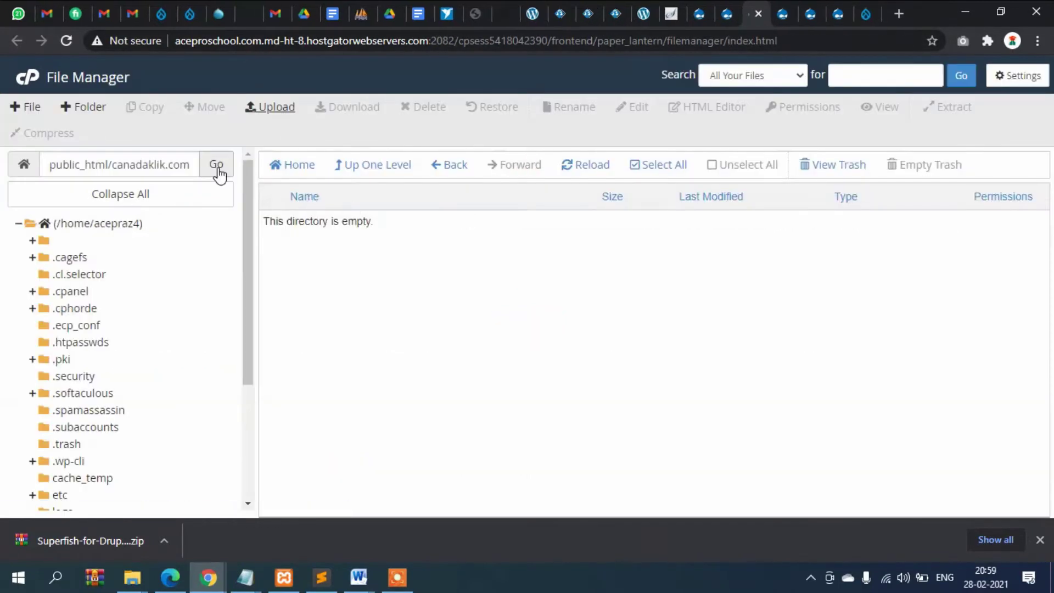
{"action": "left_click", "coordinate": [227, 164]}
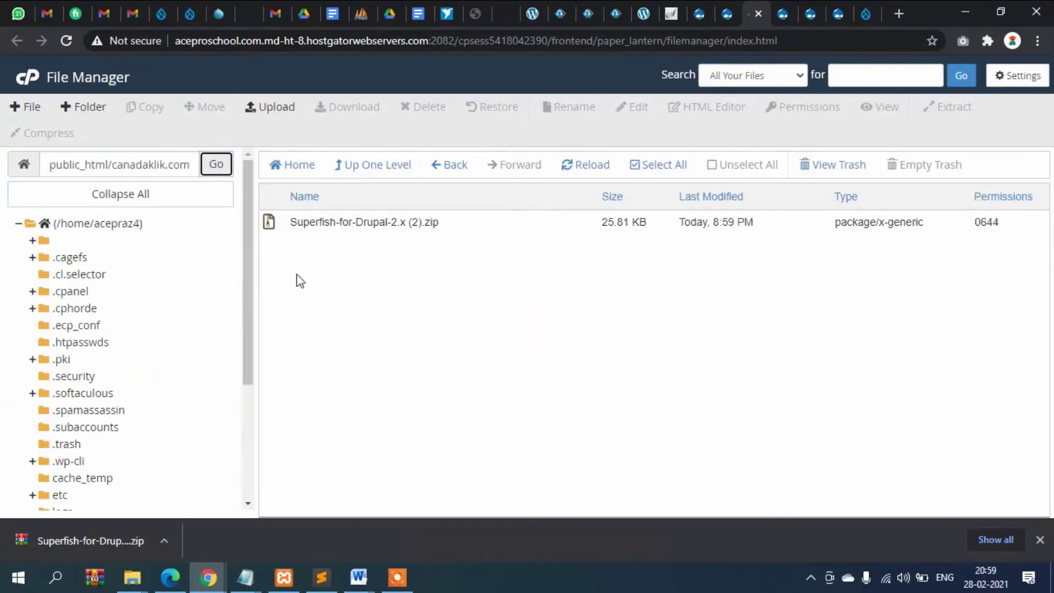
Extract the Superfish library archive inside libraries.
{"action": "left_click", "coordinate": [284, 231]}
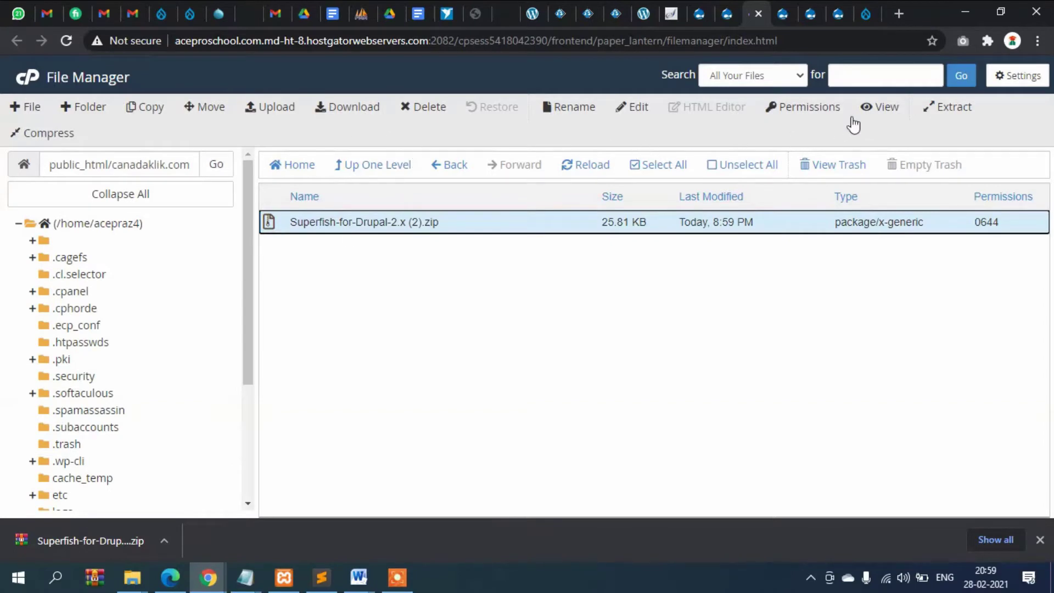
{"action": "left_click", "coordinate": [941, 112]}
{"action": "left_click", "coordinate": [621, 367]}
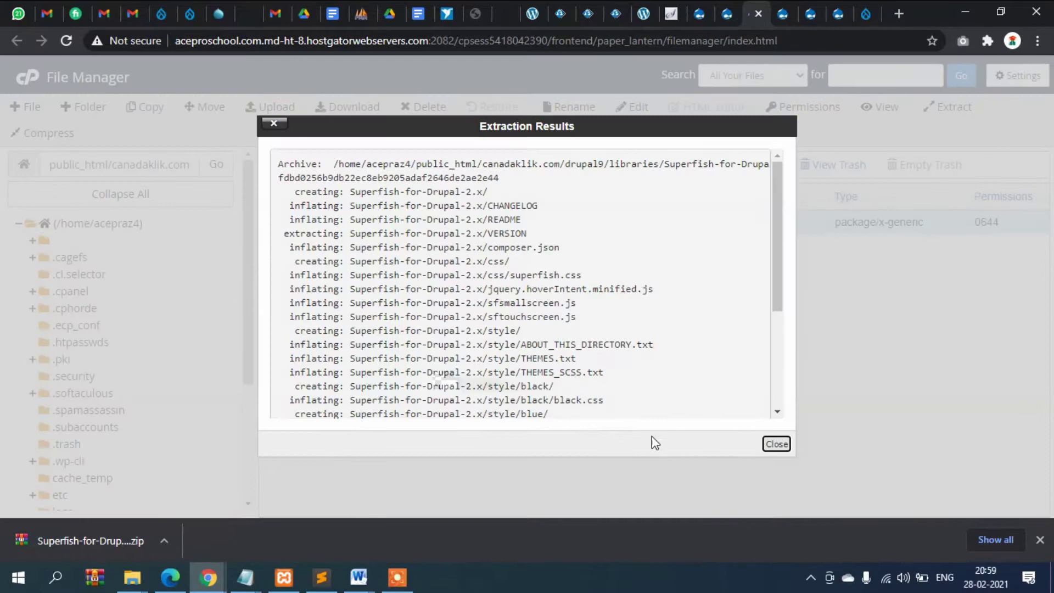
{"action": "left_click", "coordinate": [776, 443]}
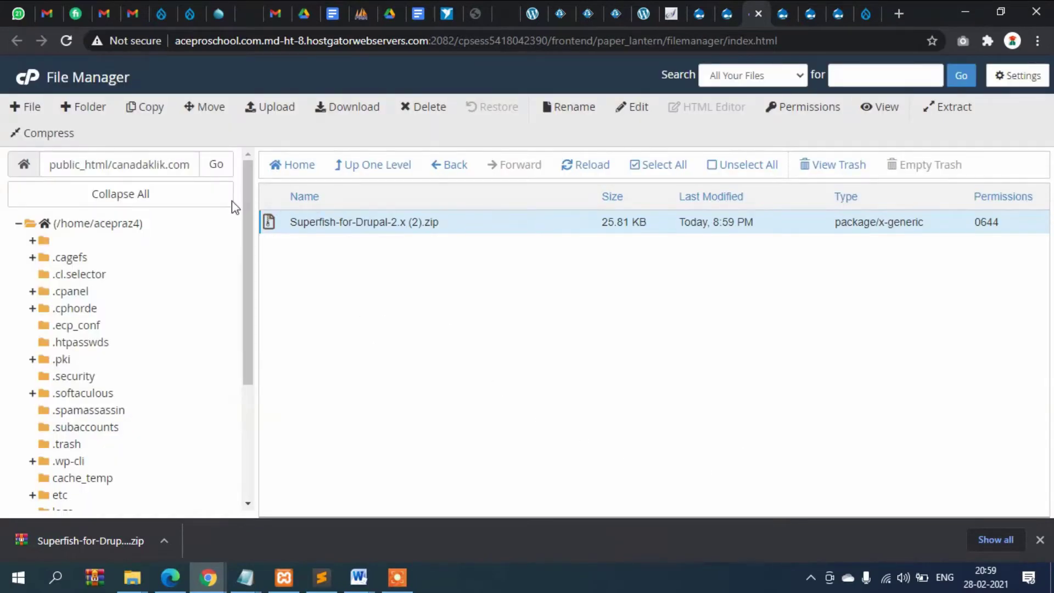
{"action": "left_click", "coordinate": [218, 166]}
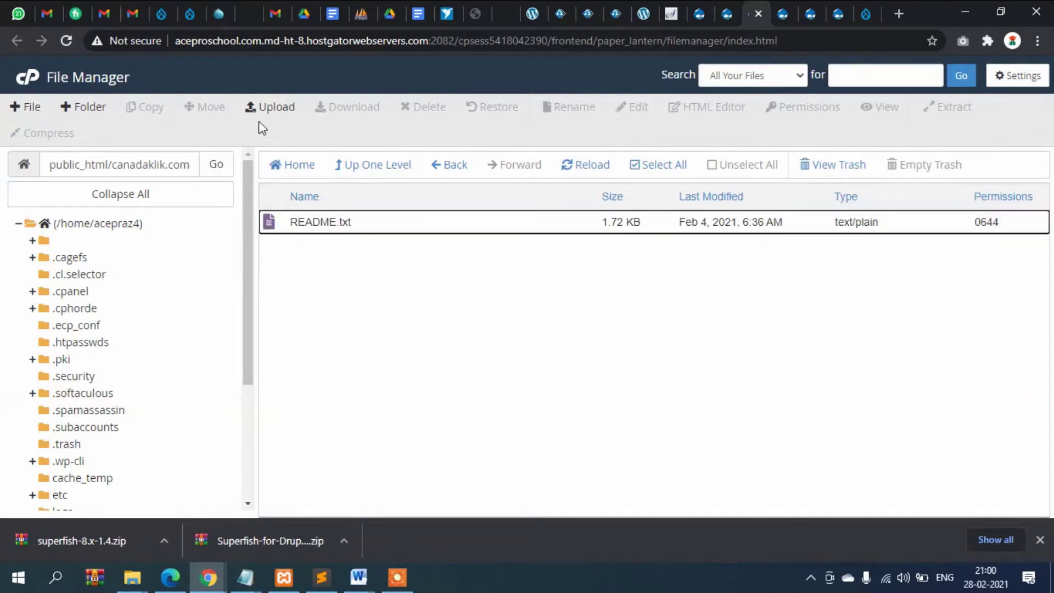
Upload superfish-8.x-1.4.zip into the modules folder and prepare to extract it.
{"action": "left_click", "coordinate": [270, 107]}
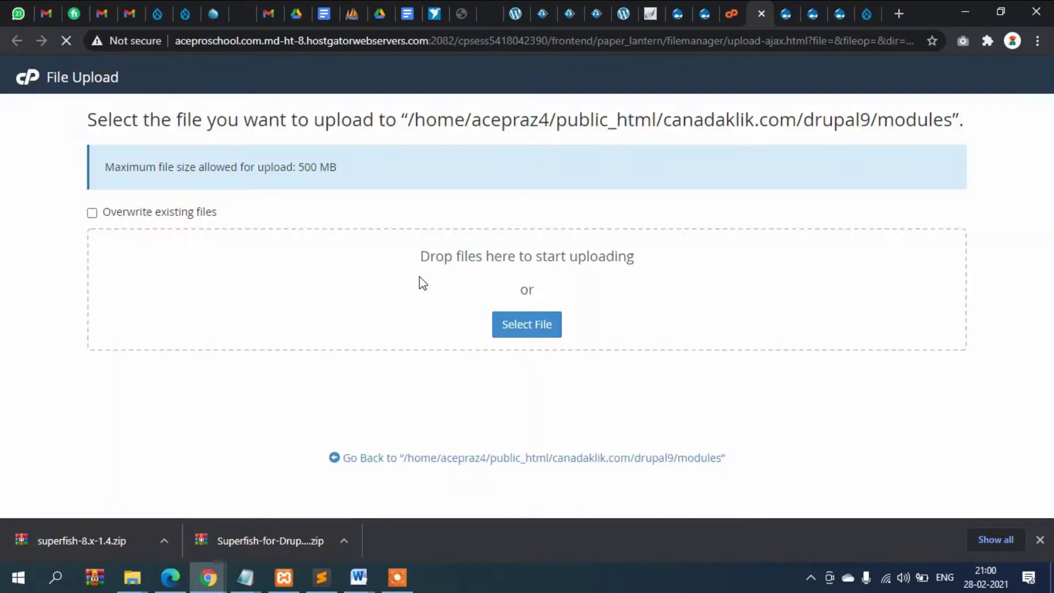
{"action": "left_click", "coordinate": [418, 282]}
{"action": "left_click", "coordinate": [340, 218]}
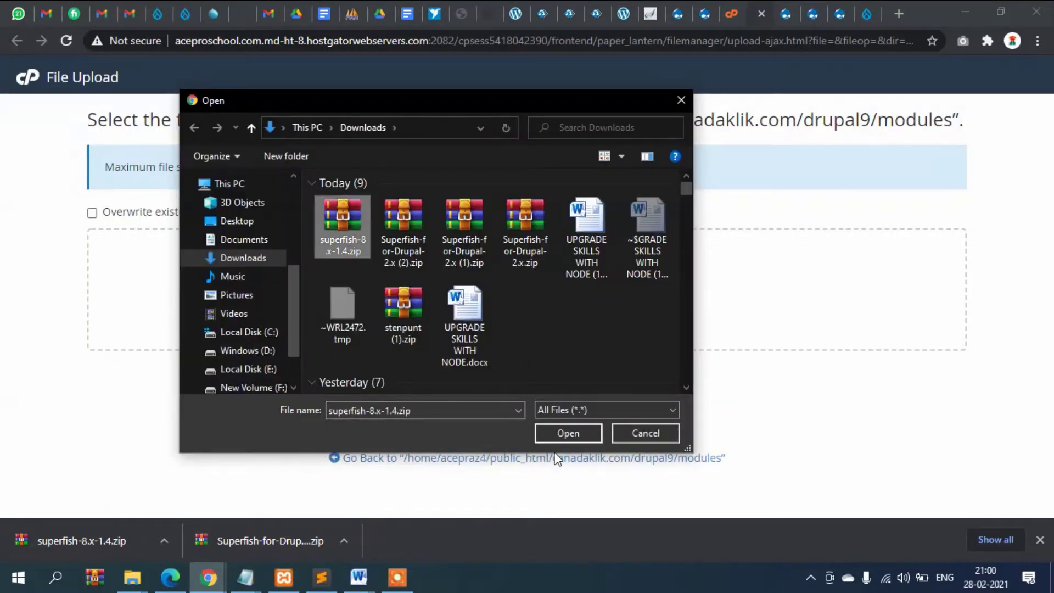
{"action": "left_click", "coordinate": [593, 433]}
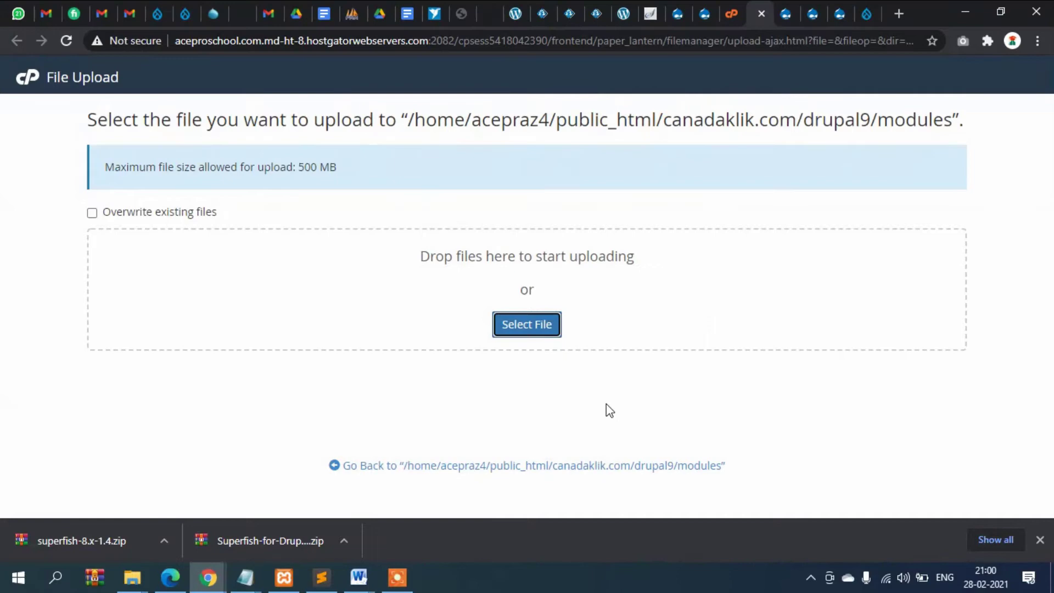
{"action": "key", "text": "ctrl+w"}
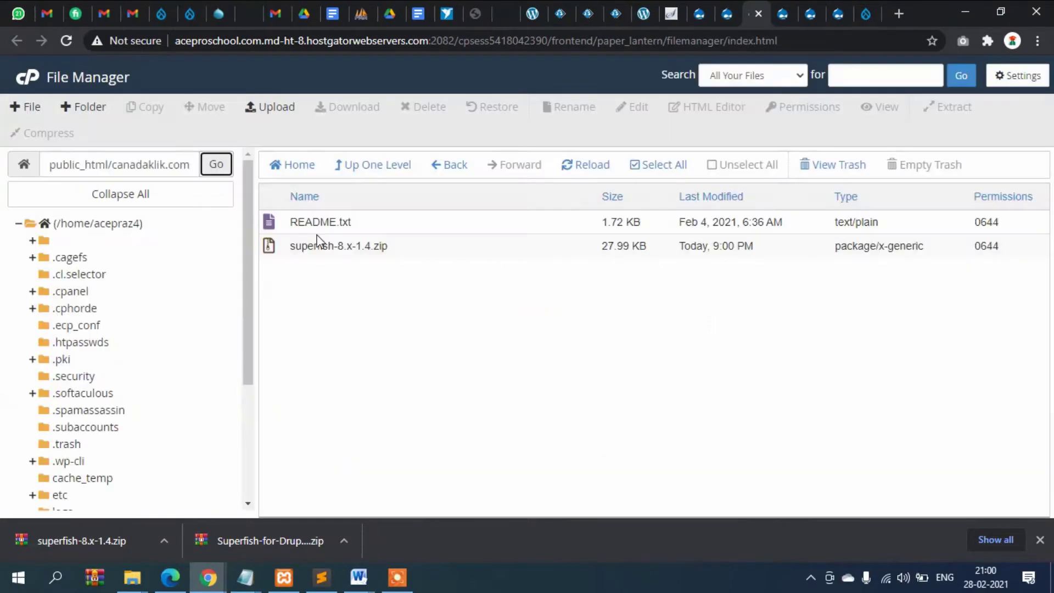
{"action": "left_click", "coordinate": [292, 246]}
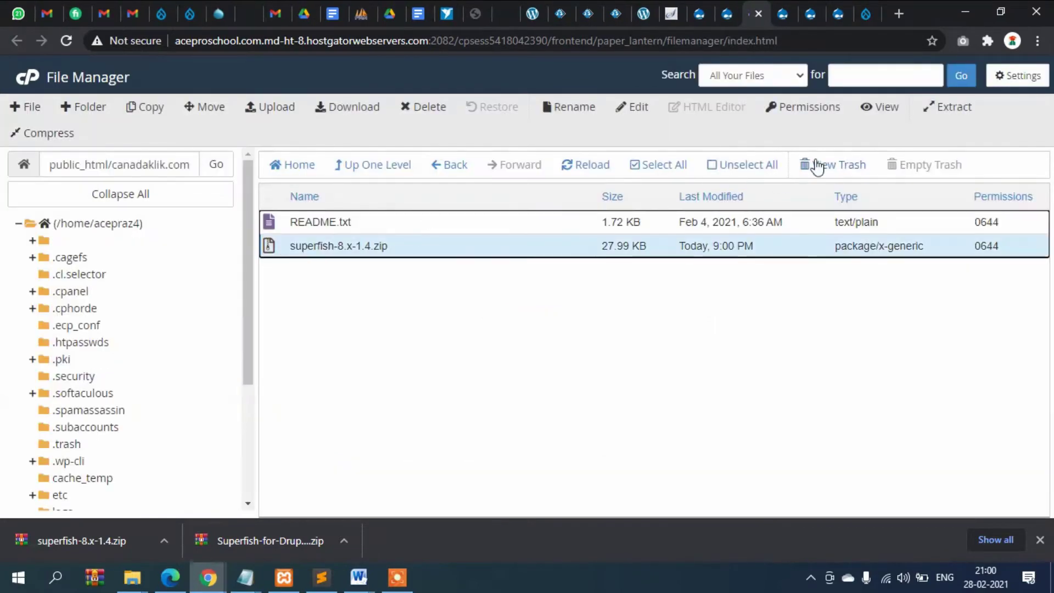
{"action": "left_click", "coordinate": [955, 108]}
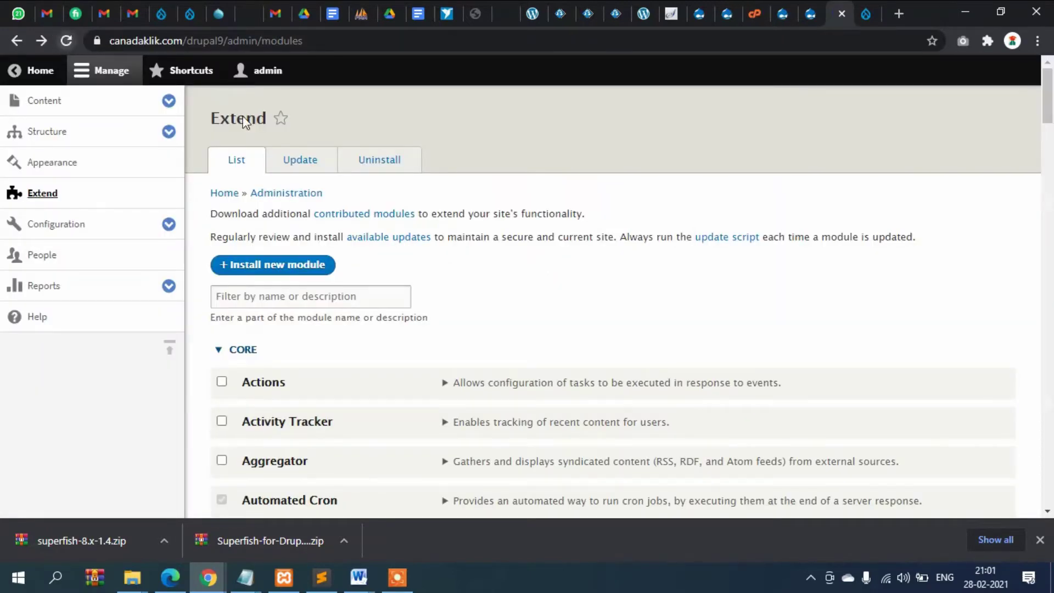
Reload Extend and install the ticked Superfish module, noting the missing-library warning.
{"action": "key", "text": "F5"}
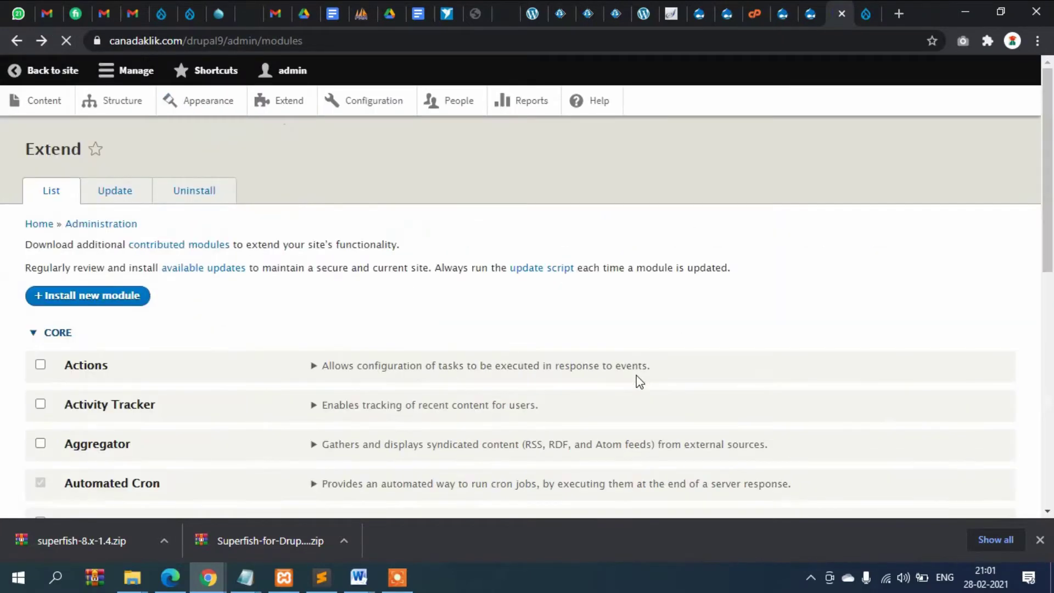
{"action": "scroll", "coordinate": [437, 376], "scroll_direction": "down", "scroll_amount": 20}
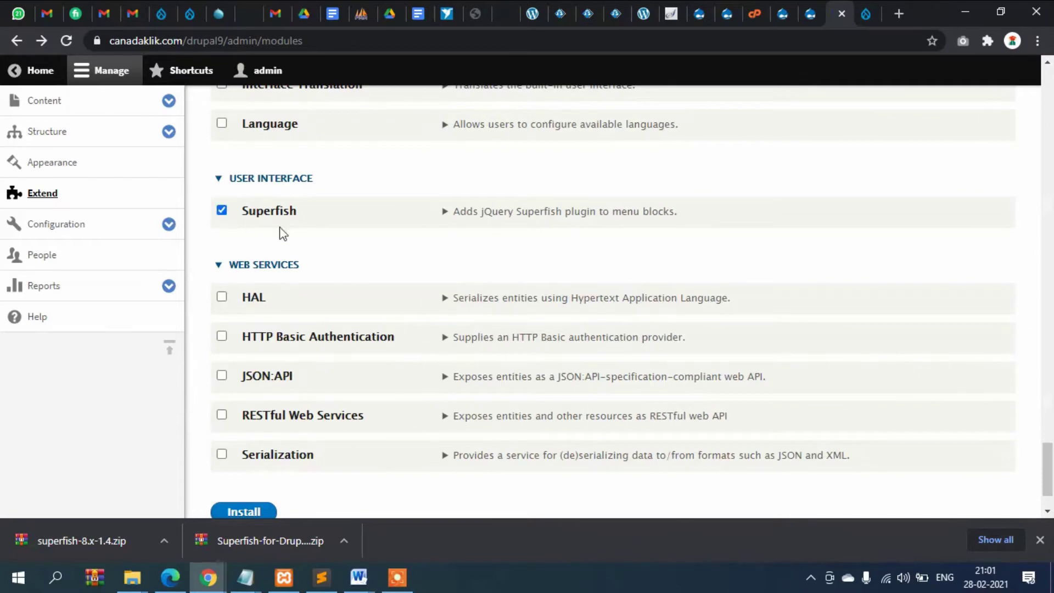
{"action": "scroll", "coordinate": [330, 324], "scroll_direction": "down", "scroll_amount": 1}
{"action": "left_click", "coordinate": [254, 438]}
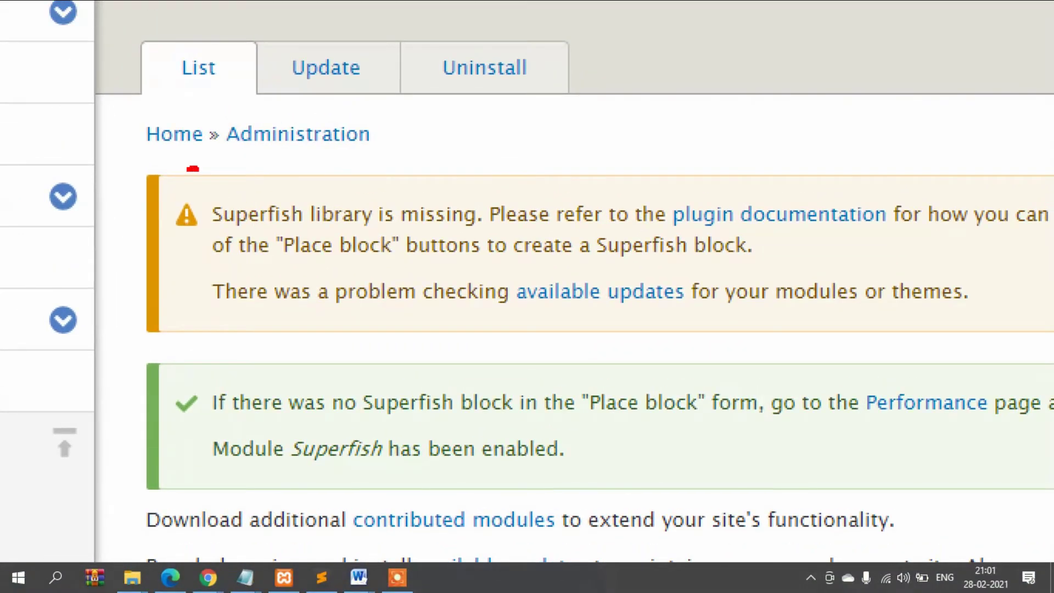
{"action": "left_click_drag", "start_coordinate": [197, 168], "coordinate": [453, 187]}
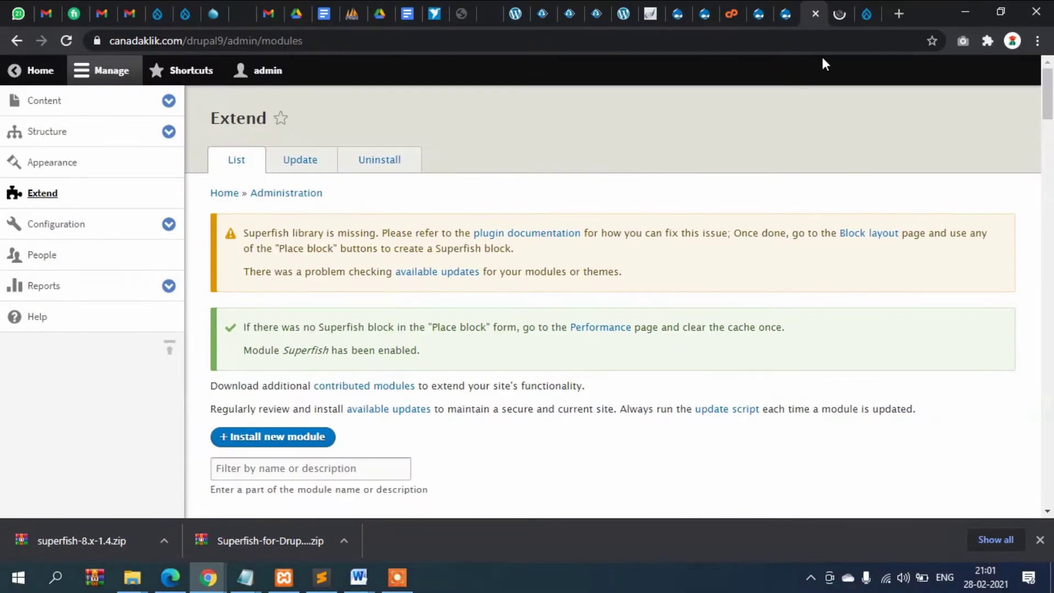
Read the Drupal 8 & 9 library and module folder paths in the Install Superfish docs.
{"action": "left_click", "coordinate": [845, 4]}
{"action": "scroll", "coordinate": [502, 291], "scroll_direction": "down", "scroll_amount": 5}
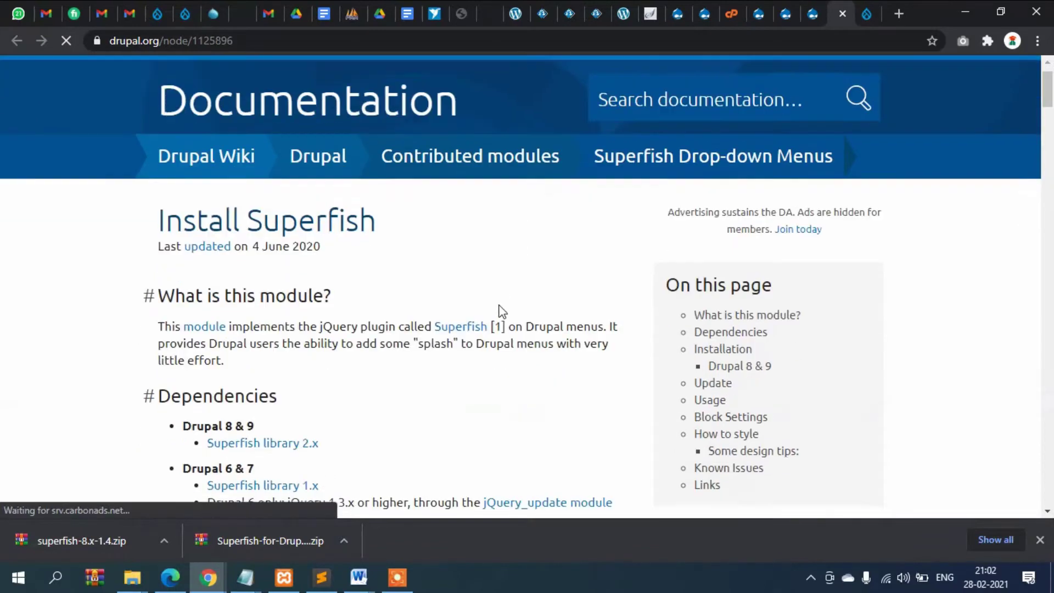
{"action": "scroll", "coordinate": [499, 313], "scroll_direction": "down", "scroll_amount": 4}
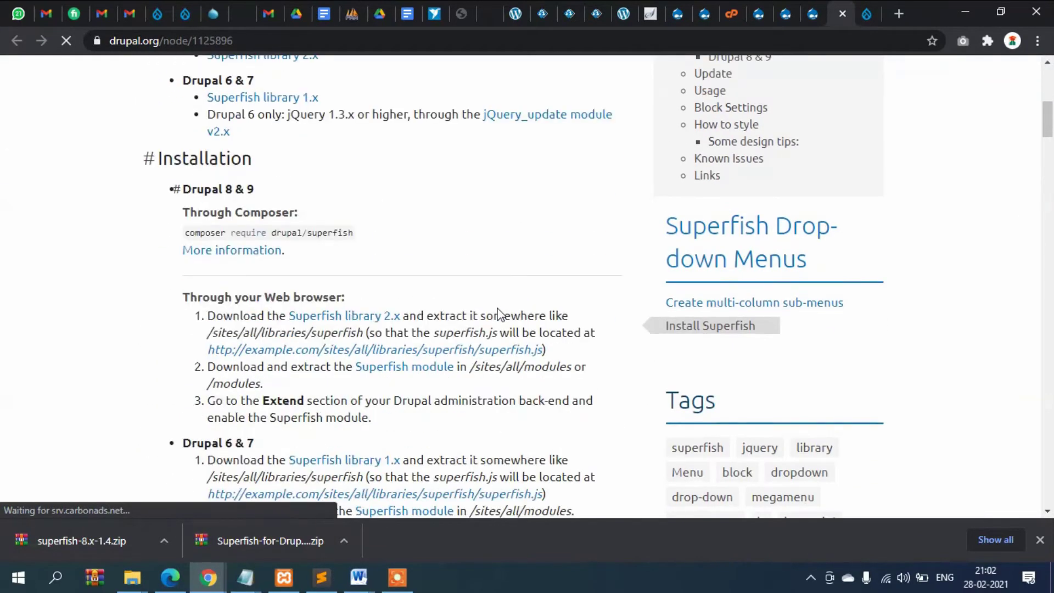
{"action": "scroll", "coordinate": [500, 314], "scroll_direction": "up", "scroll_amount": 2}
{"action": "scroll", "coordinate": [499, 314], "scroll_direction": "up", "scroll_amount": 1}
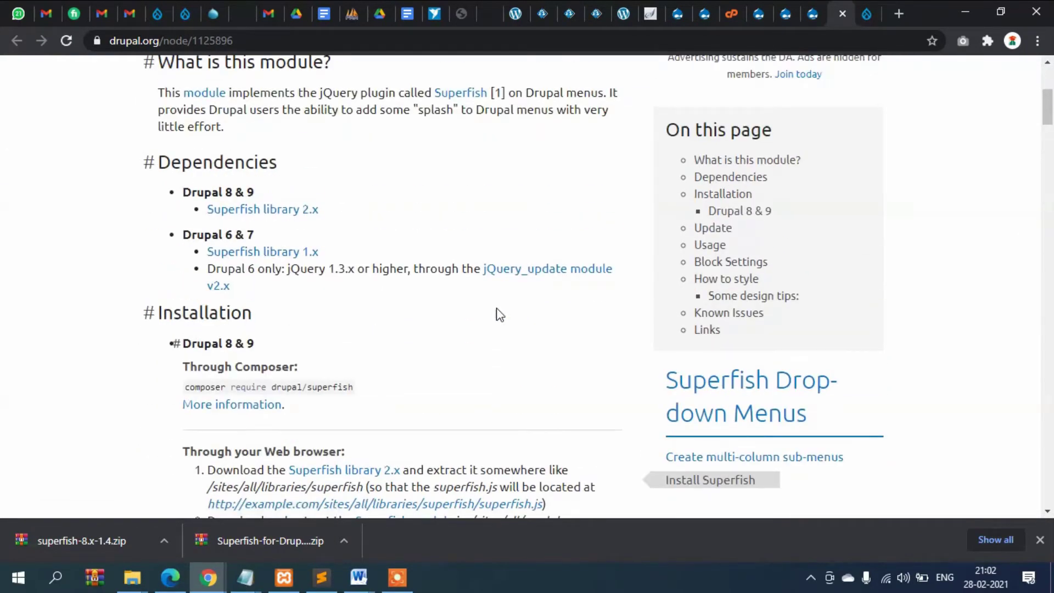
{"action": "scroll", "coordinate": [499, 314], "scroll_direction": "down", "scroll_amount": 3}
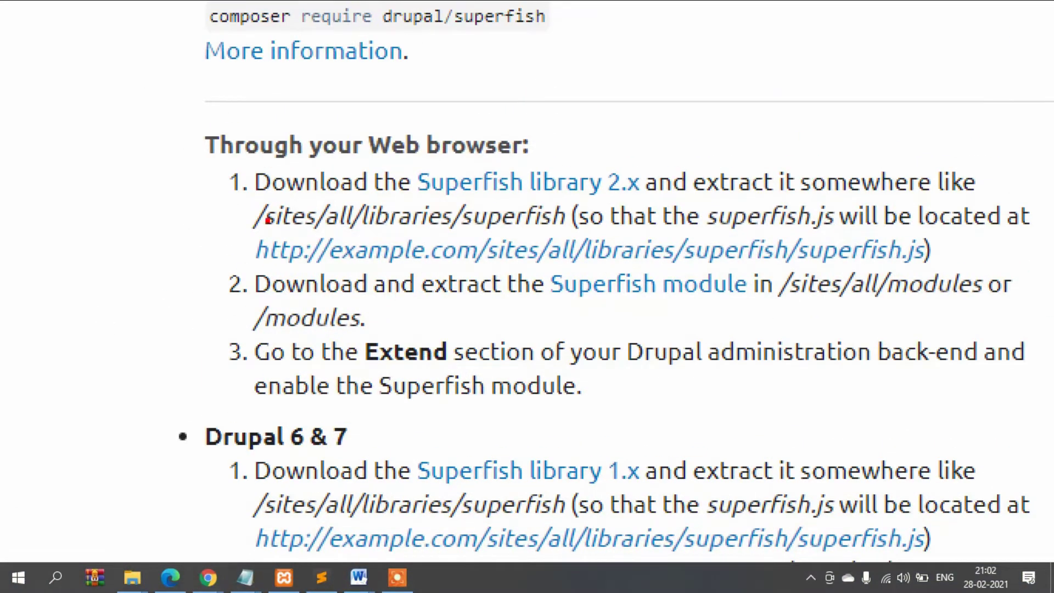
{"action": "left_click_drag", "start_coordinate": [211, 261], "coordinate": [264, 262]}
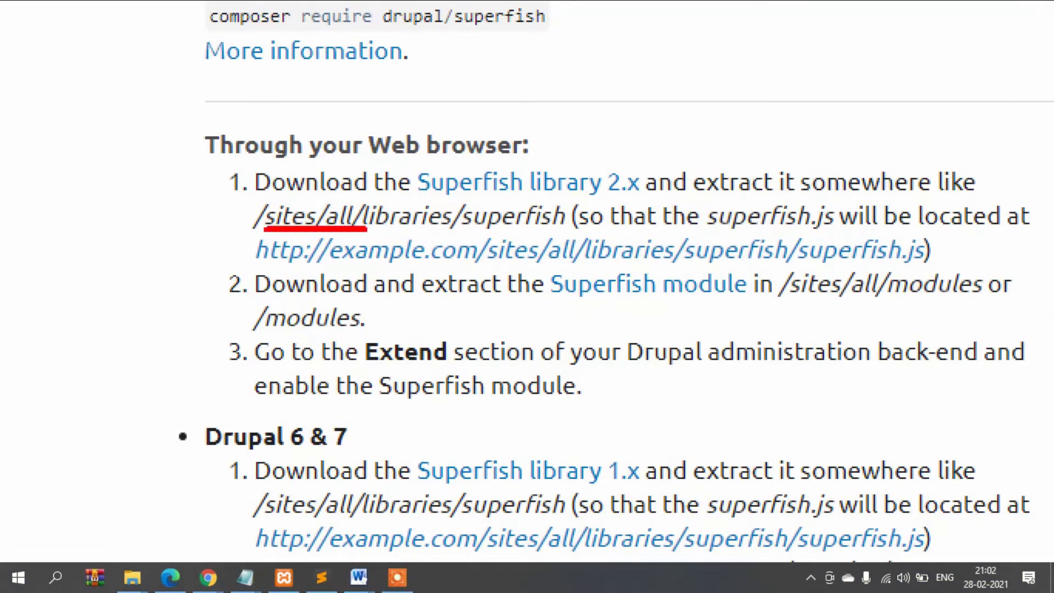
{"action": "left_click_drag", "start_coordinate": [396, 227], "coordinate": [438, 226]}
{"action": "left_click_drag", "start_coordinate": [504, 229], "coordinate": [545, 229]}
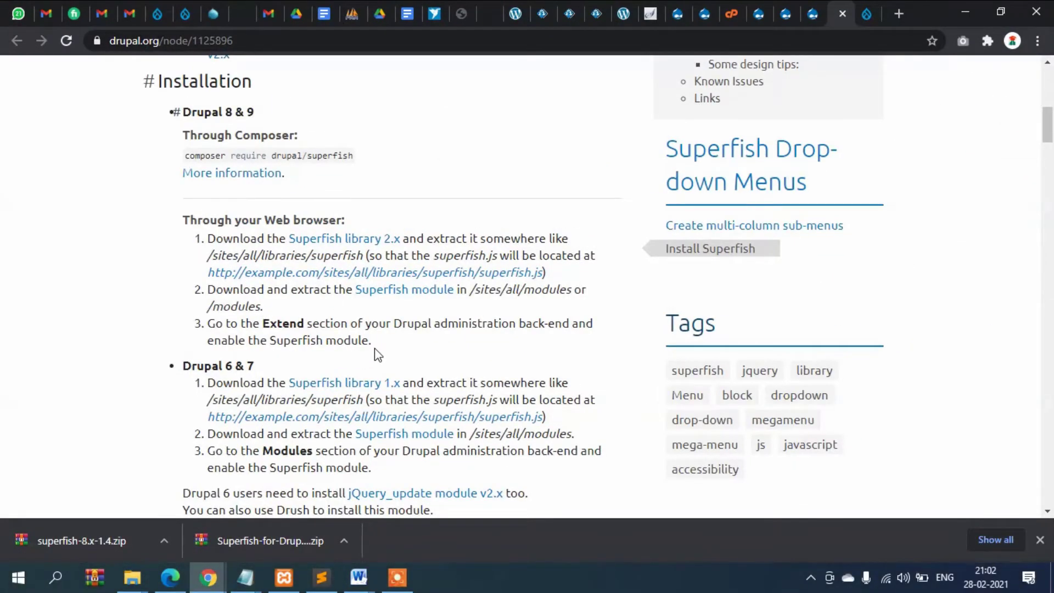
{"action": "key", "text": "ctrl+shift+Tab"}
{"action": "key", "text": "ctrl+shift+Tab"}
{"action": "key", "text": "ctrl+shift+Tab"}
{"action": "key", "text": "ctrl+shift+Tab"}
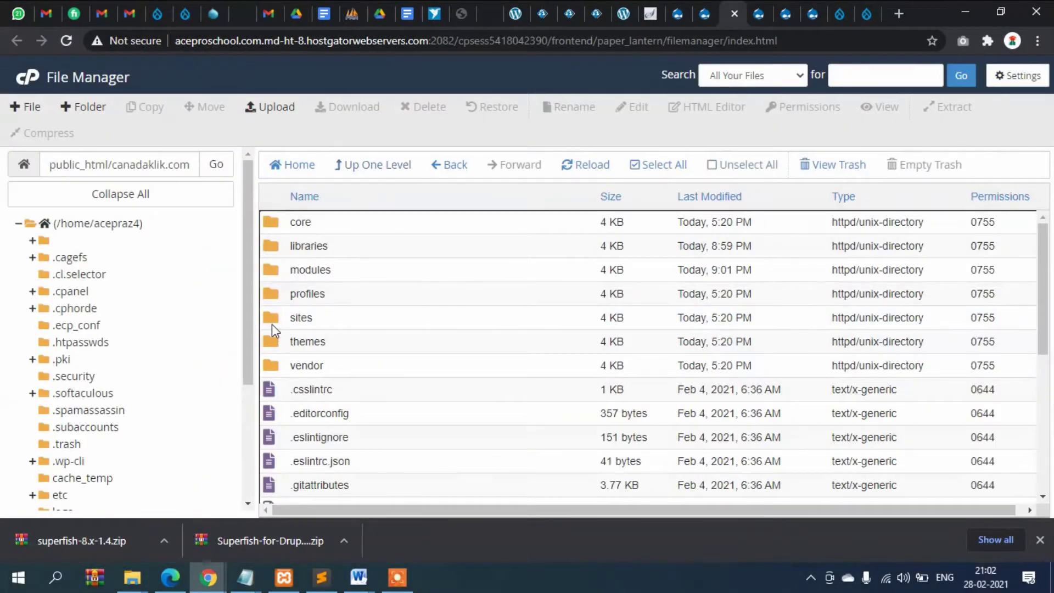
Open the sites folder and mistakenly create a file named 'all'.
{"action": "double_click", "coordinate": [272, 324]}
{"action": "left_click", "coordinate": [33, 122]}
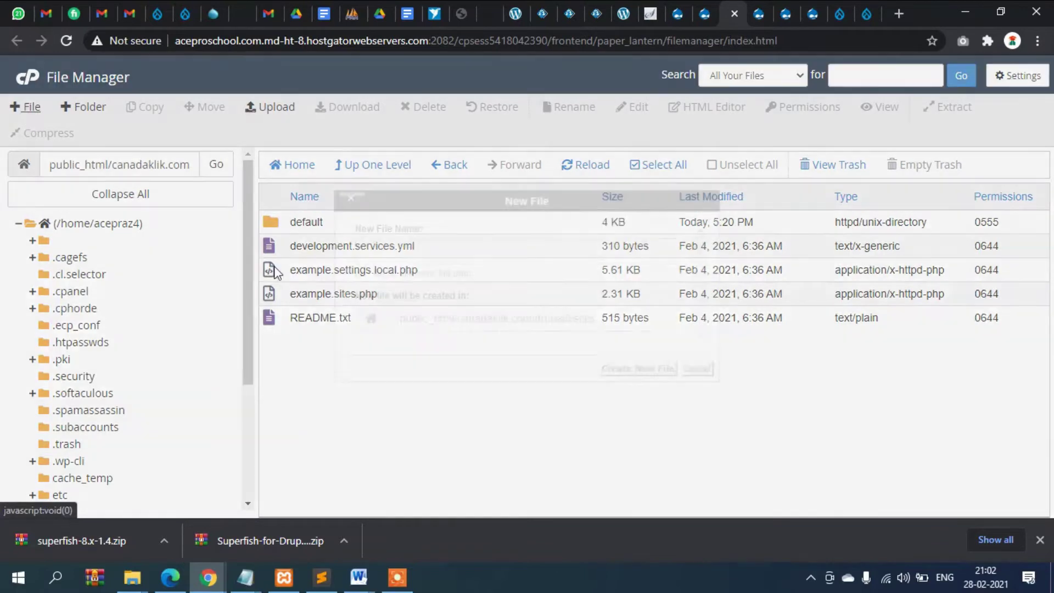
{"action": "type", "text": "all"}
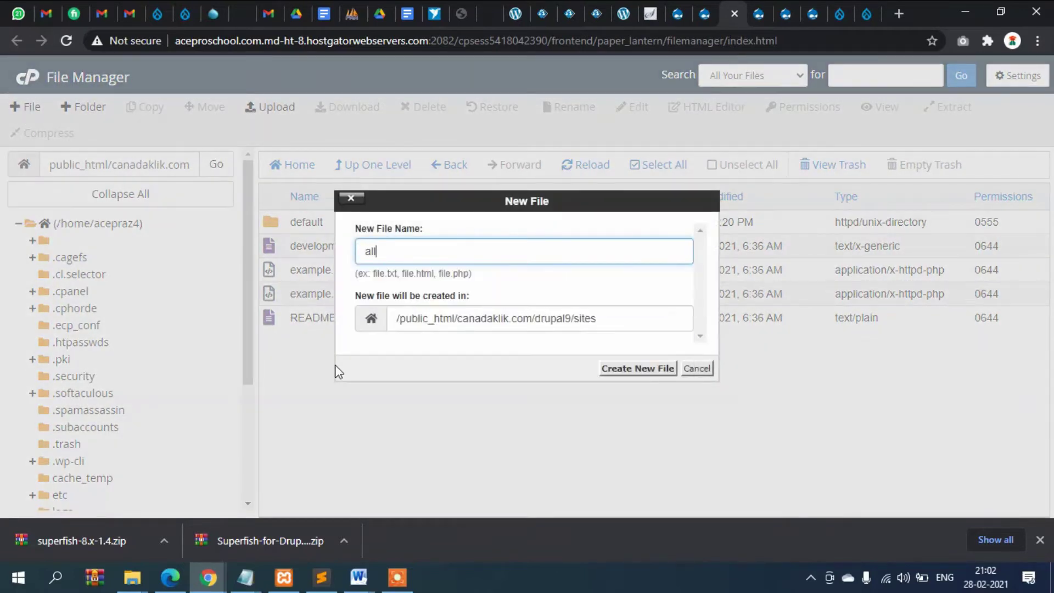
{"action": "left_click", "coordinate": [637, 368]}
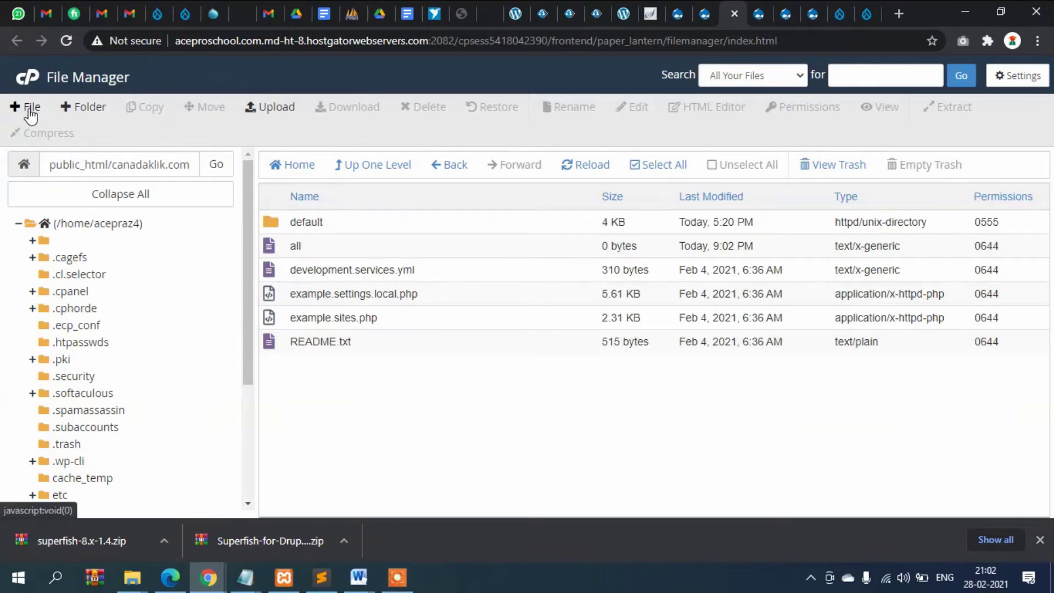
Try creating an 'all' folder and dismiss the name-already-exists error.
{"action": "left_click", "coordinate": [84, 107]}
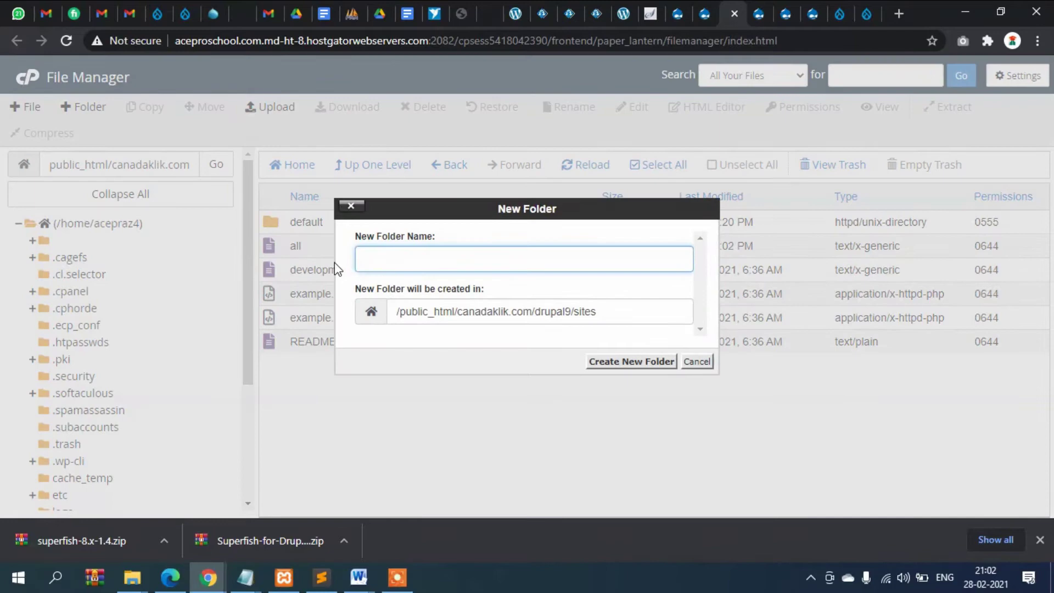
{"action": "type", "text": "all"}
{"action": "left_click", "coordinate": [602, 363]}
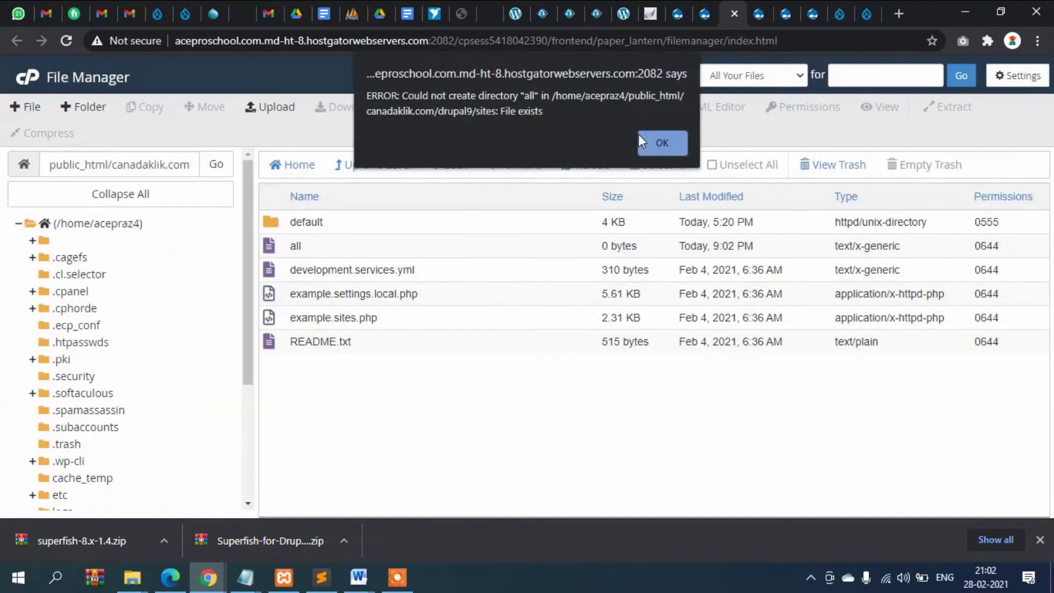
{"action": "left_click", "coordinate": [642, 143]}
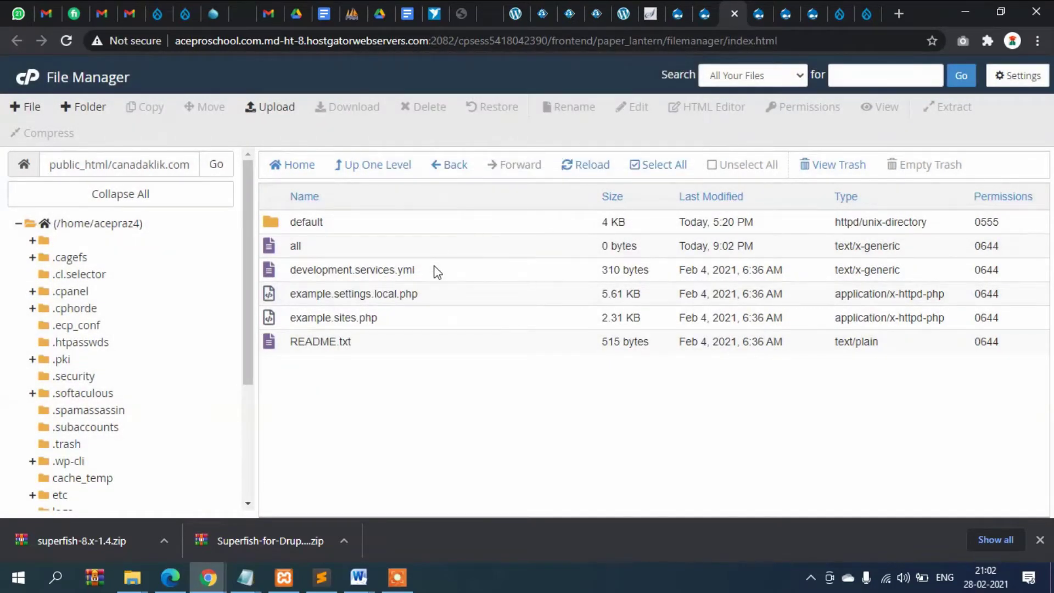
Permanently delete the stray 'all' file, skipping the trash.
{"action": "left_click", "coordinate": [269, 252]}
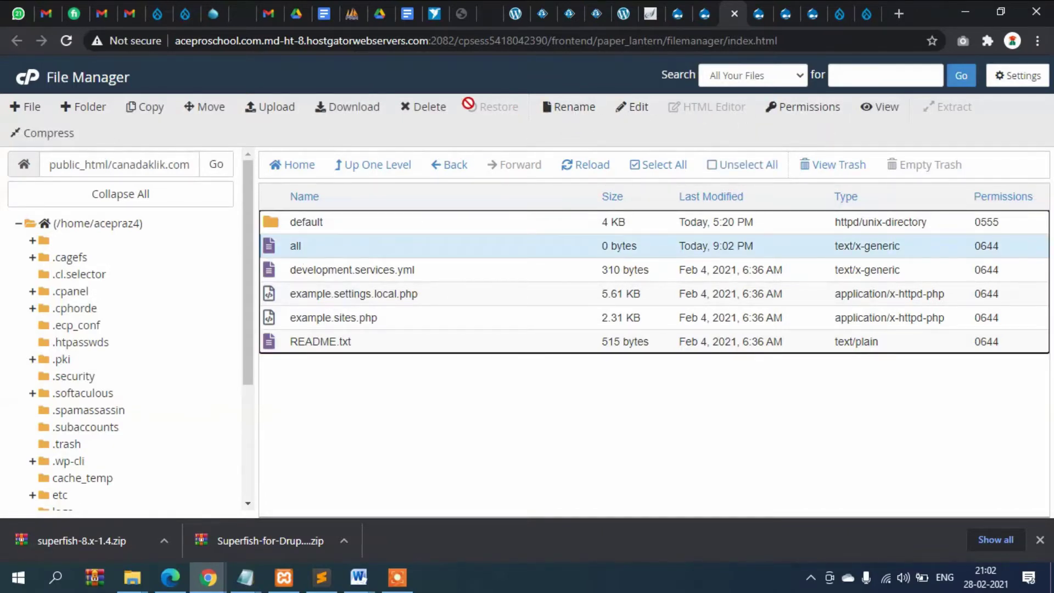
{"action": "left_click", "coordinate": [411, 108]}
{"action": "left_click", "coordinate": [367, 291]}
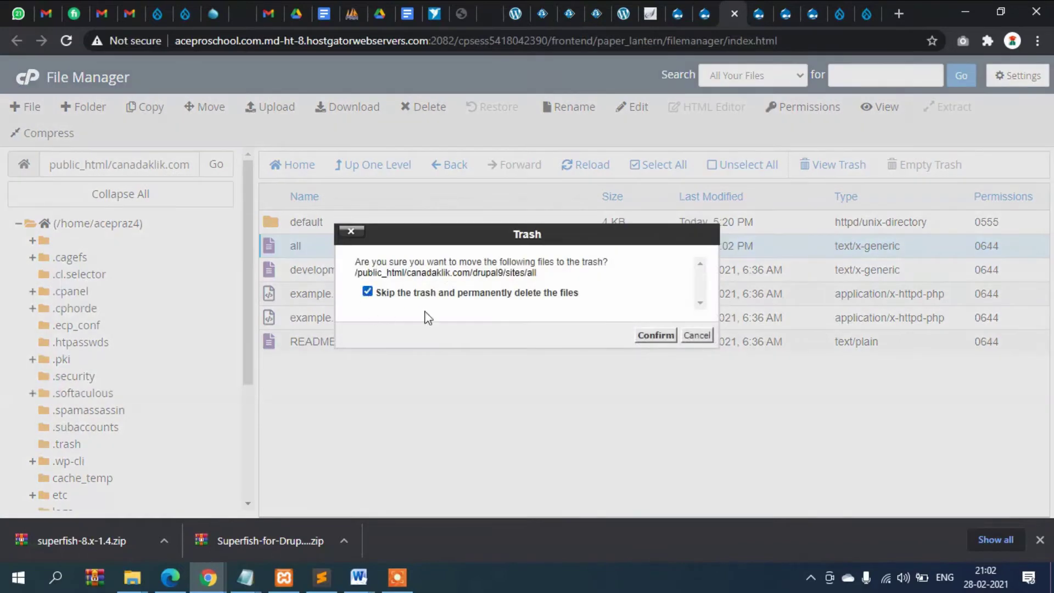
{"action": "left_click", "coordinate": [655, 335]}
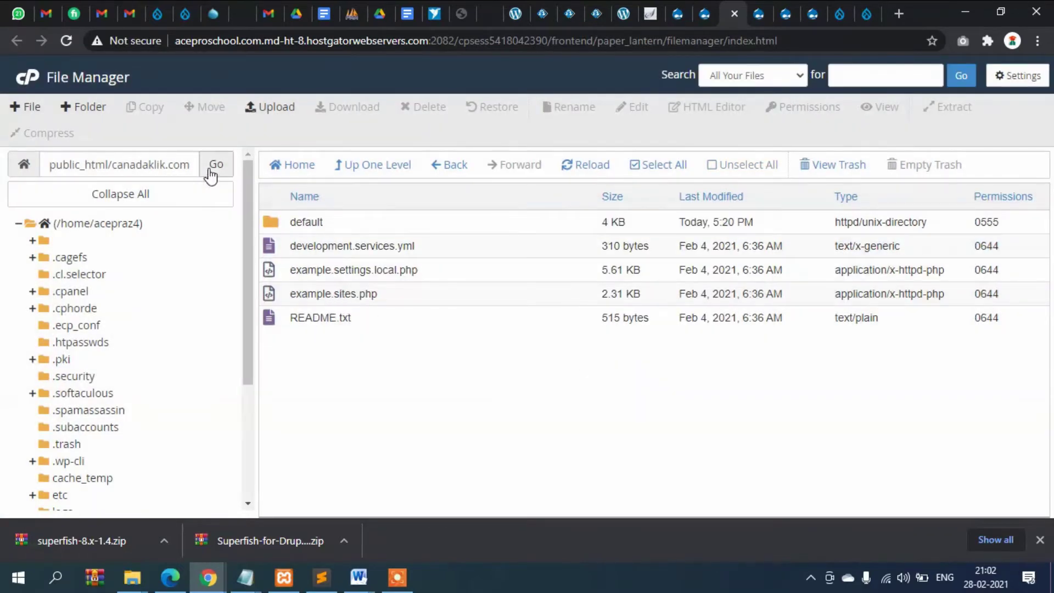
Create a folder named 'all' inside sites.
{"action": "left_click", "coordinate": [83, 108]}
{"action": "type", "text": "admin"}
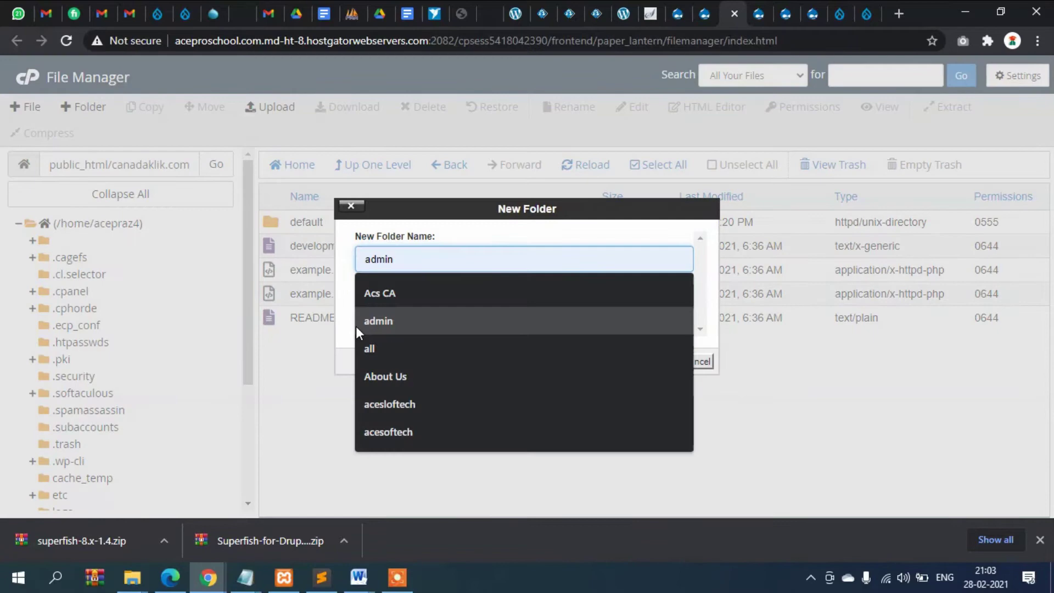
{"action": "left_click", "coordinate": [361, 333]}
{"action": "left_click", "coordinate": [631, 361]}
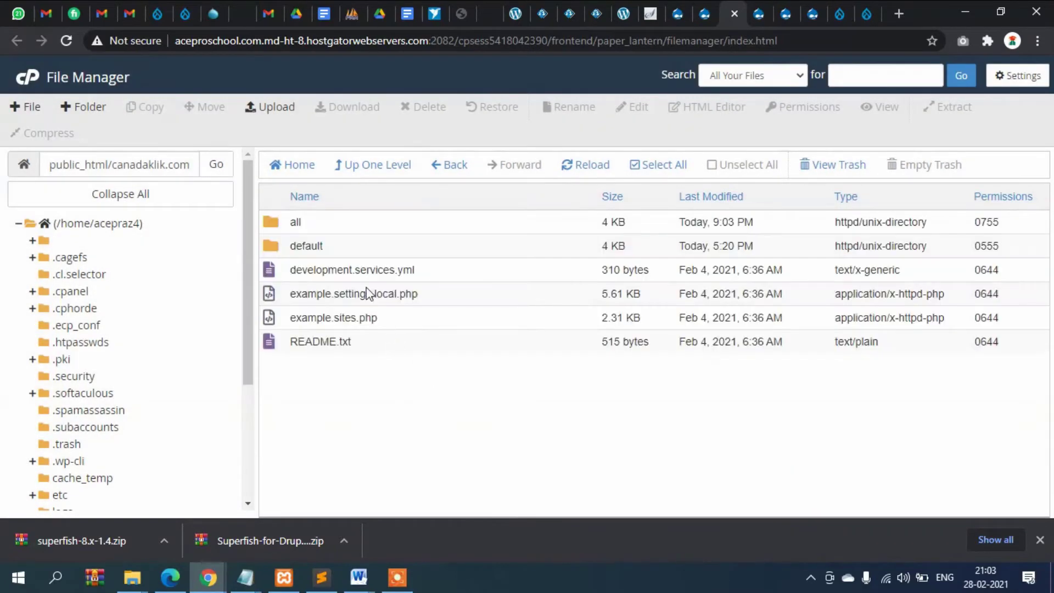
Move the libraries folder out of the drupal9 root.
{"action": "left_click", "coordinate": [363, 167]}
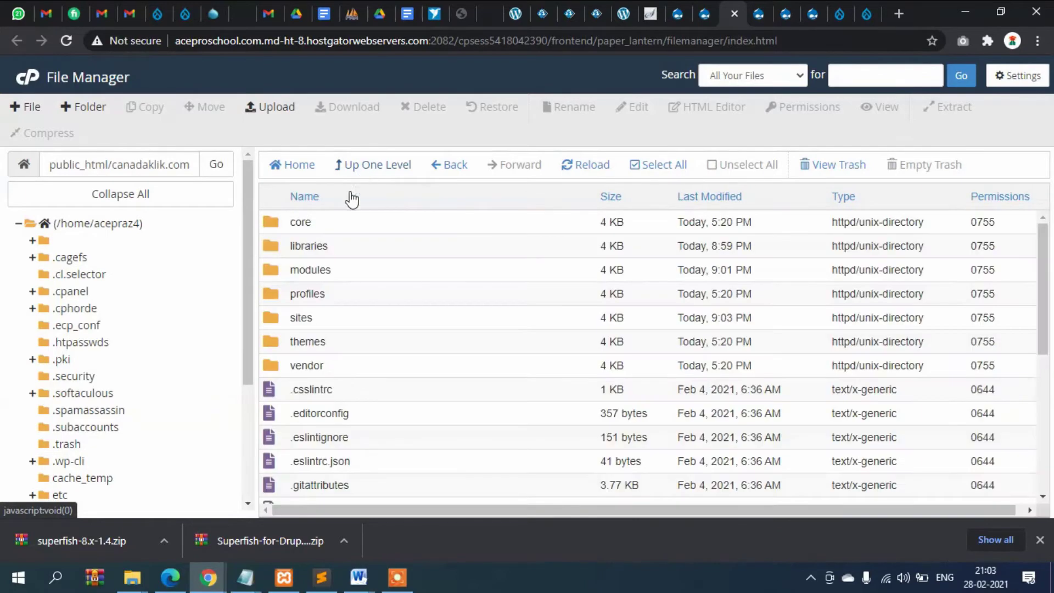
{"action": "left_click", "coordinate": [271, 245]}
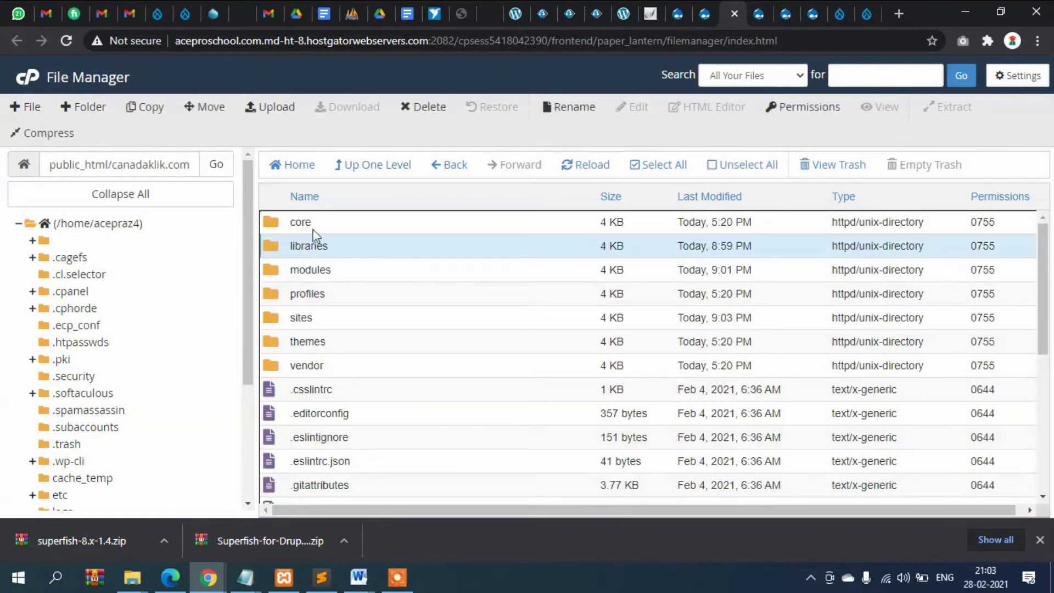
{"action": "left_click", "coordinate": [209, 109]}
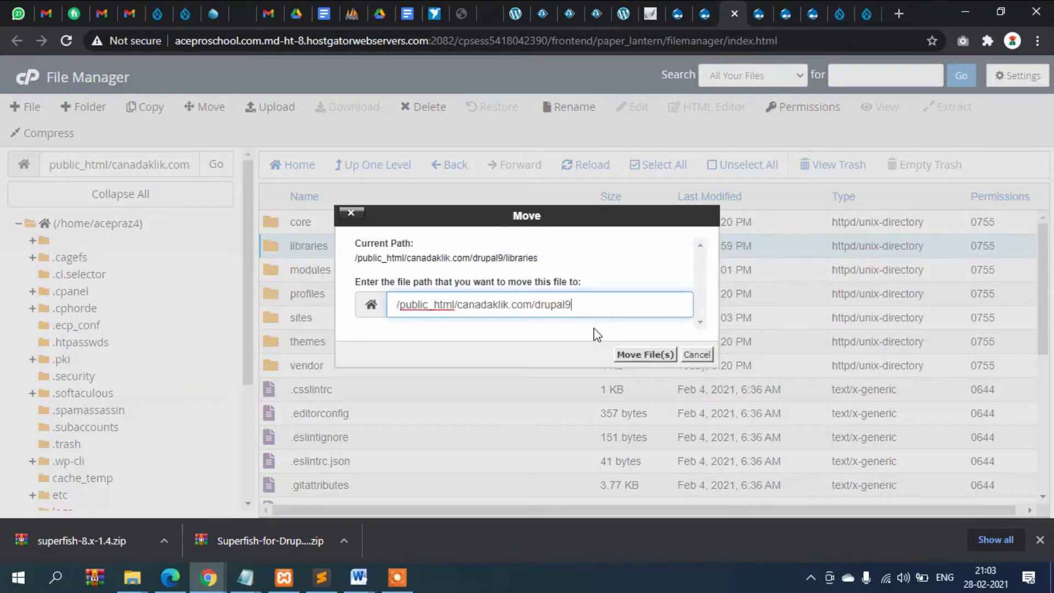
{"action": "key", "text": "Return"}
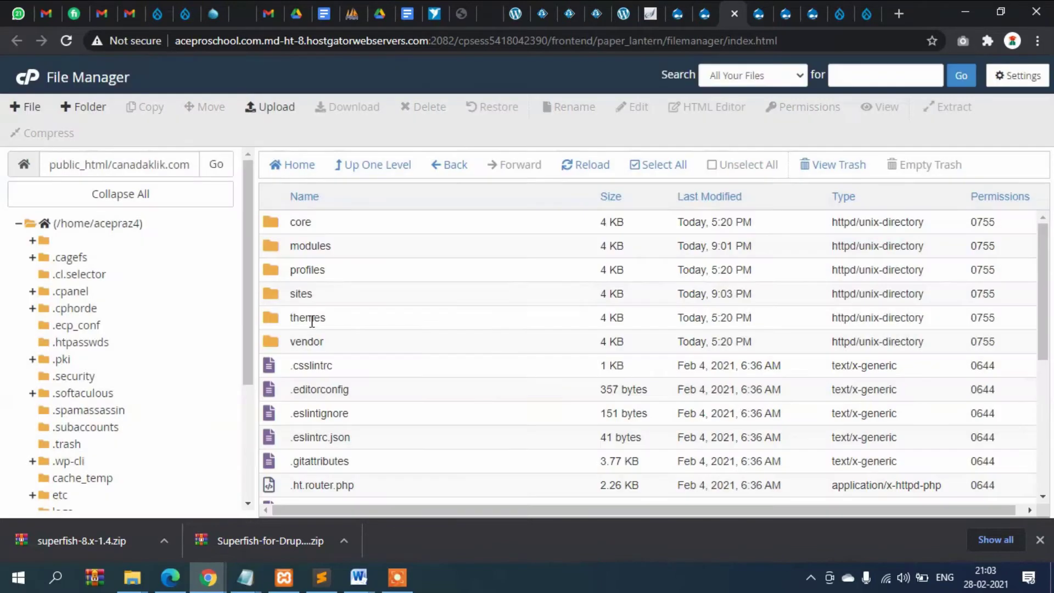
Navigate back into the new sites/all folder.
{"action": "double_click", "coordinate": [271, 298]}
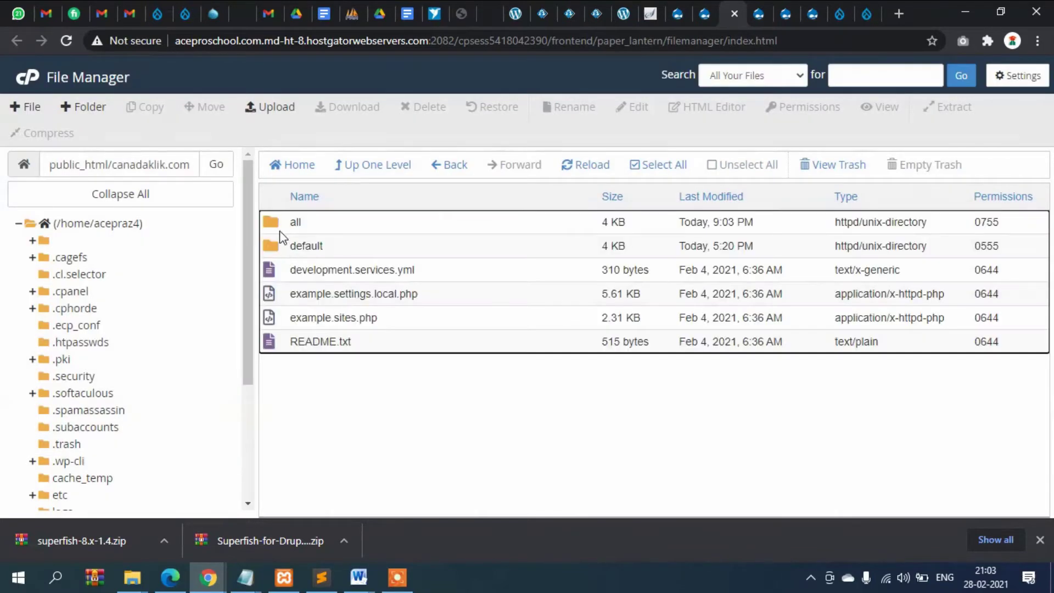
{"action": "double_click", "coordinate": [290, 255]}
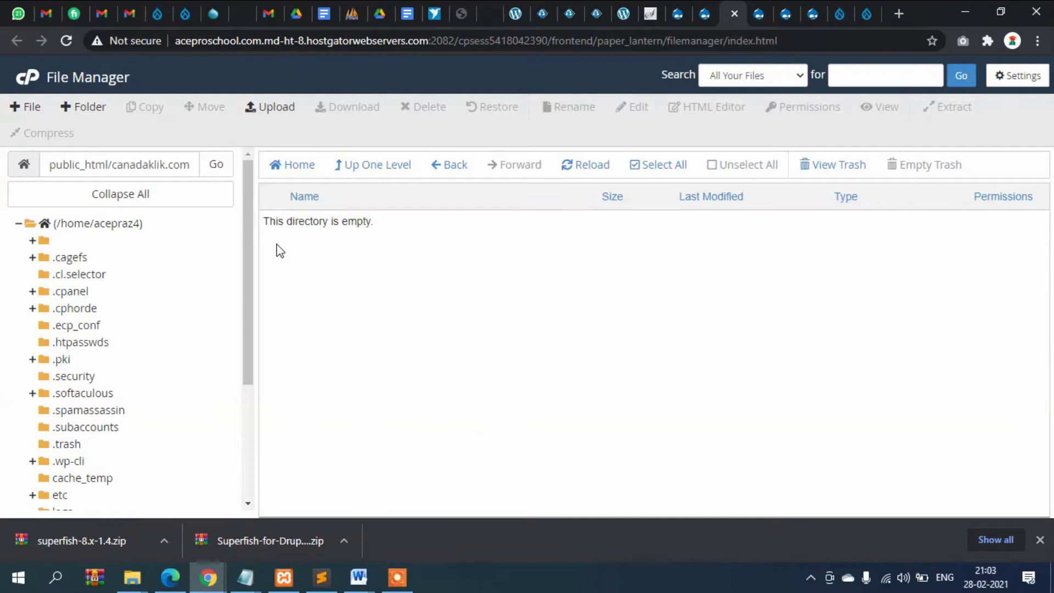
{"action": "left_click", "coordinate": [369, 169]}
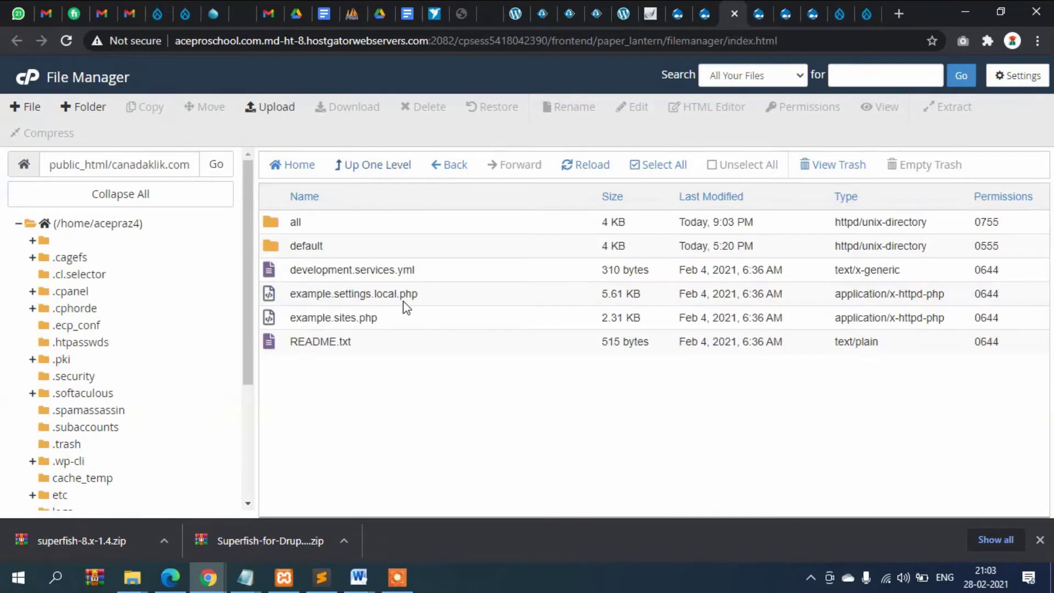
{"action": "double_click", "coordinate": [290, 225]}
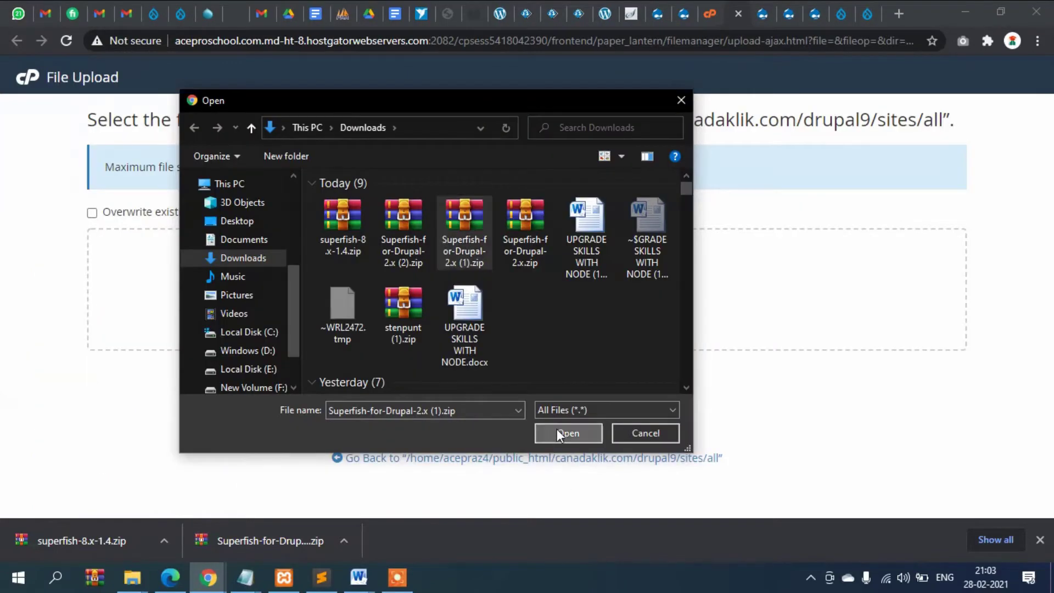
Upload Superfish-for-Drupal-2.x (1).zip into sites/all and add a libraries folder there.
{"action": "left_click", "coordinate": [560, 430]}
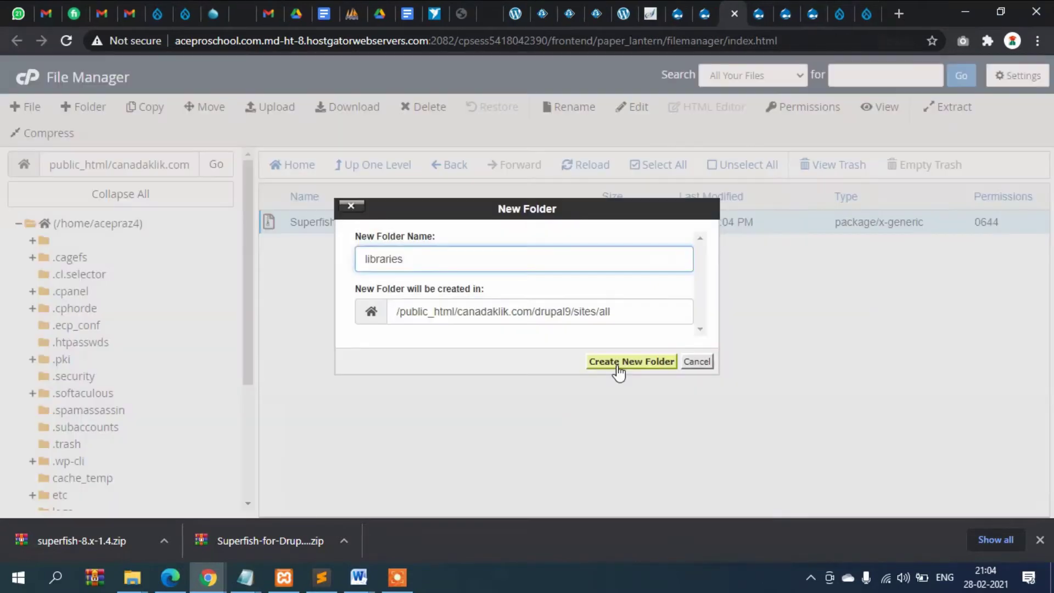
{"action": "left_click", "coordinate": [618, 363]}
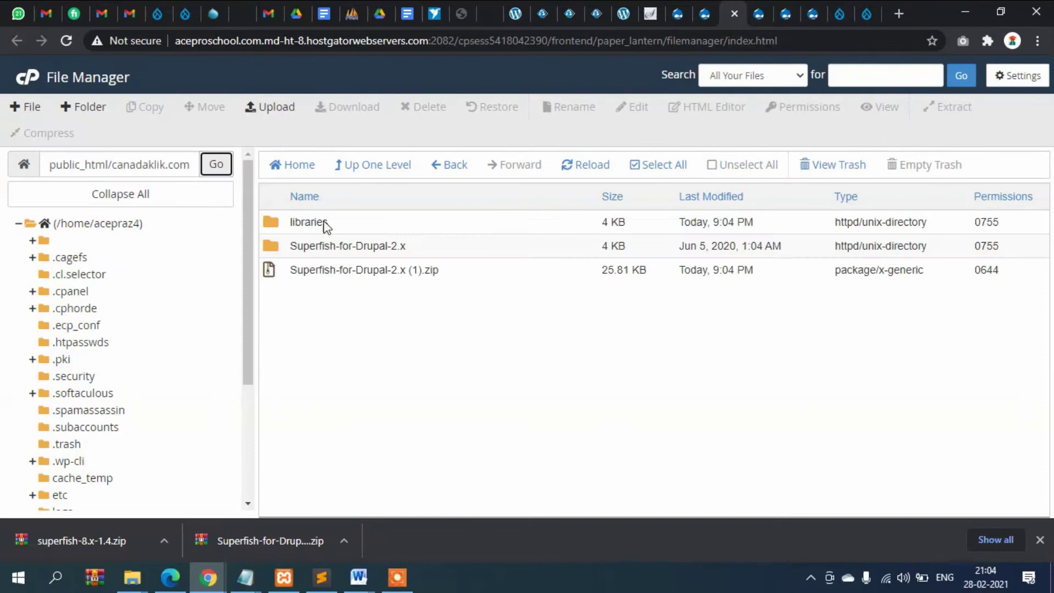
Open the Superfish-for-Drupal-2.x folder and select all the files inside it.
{"action": "left_click", "coordinate": [274, 249]}
{"action": "key", "text": "shift+Up"}
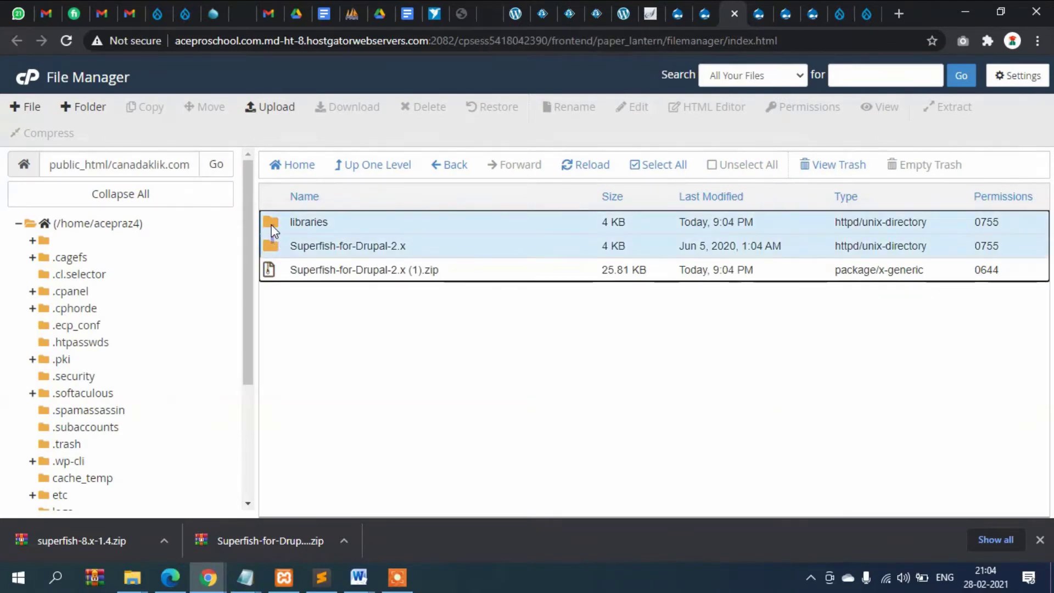
{"action": "left_click_drag", "start_coordinate": [269, 247], "coordinate": [271, 223]}
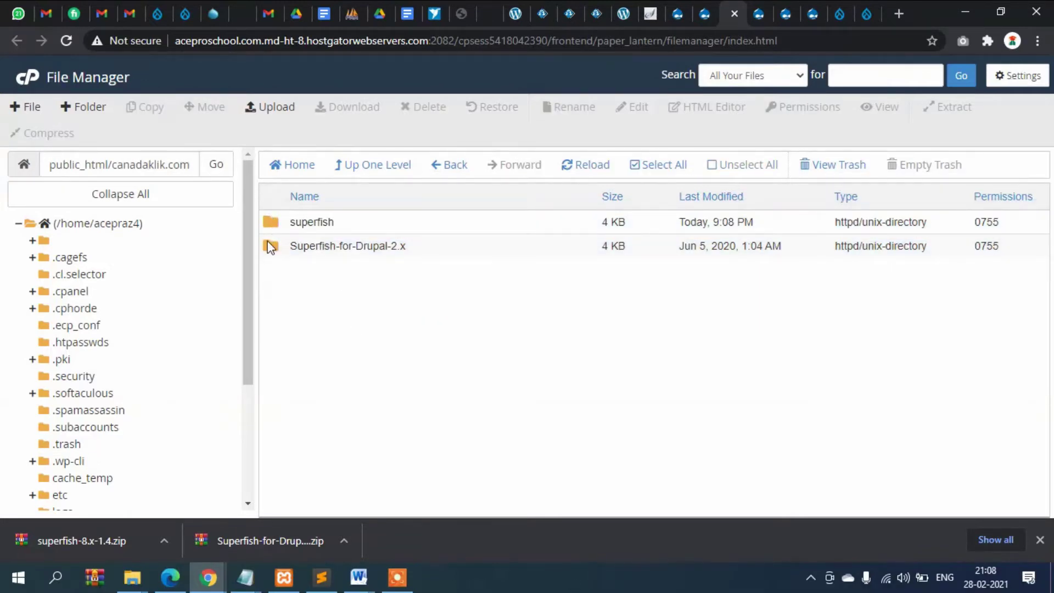
{"action": "double_click", "coordinate": [271, 247]}
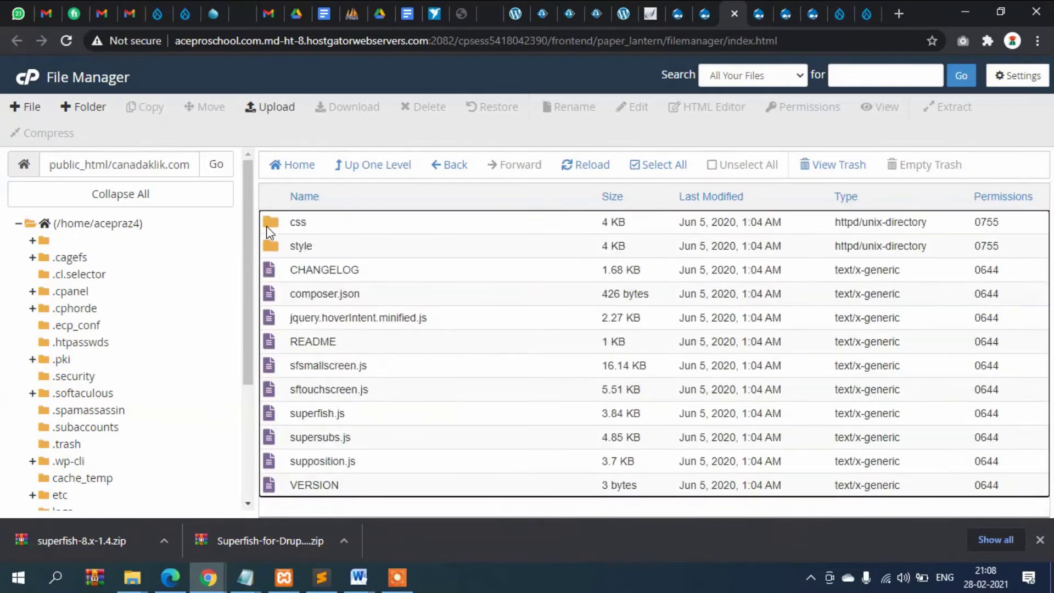
{"action": "left_click", "coordinate": [266, 225]}
{"action": "left_click", "coordinate": [278, 488], "text": "shift"}
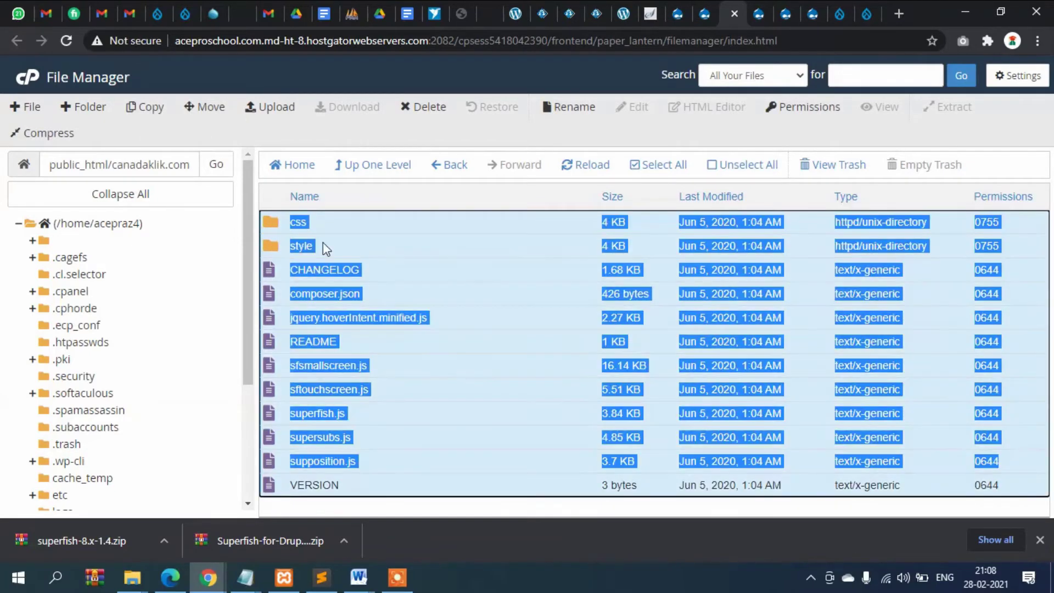
Move the selected files into the sites/all/libraries/superfish folder, then go up one level.
{"action": "left_click", "coordinate": [209, 109]}
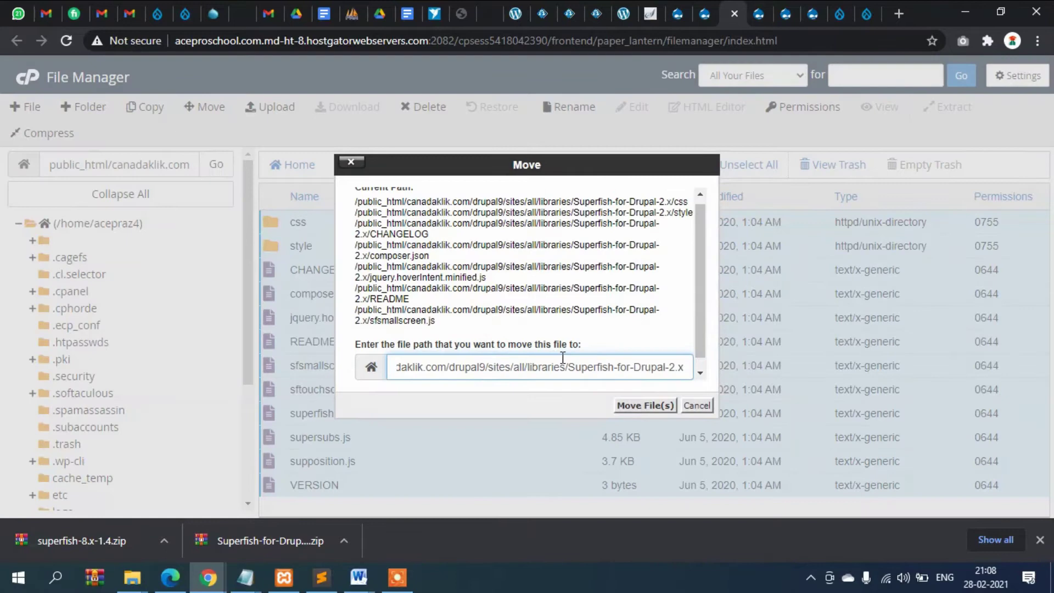
{"action": "key", "text": "Left"}
{"action": "key", "text": "Left"}
{"action": "key", "text": "Left"}
{"action": "key", "text": "Left"}
{"action": "key", "text": "Left"}
{"action": "key", "text": "Left"}
{"action": "key", "text": "Left"}
{"action": "key", "text": "Left"}
{"action": "key", "text": "Left"}
{"action": "key", "text": "Left"}
{"action": "key", "text": "Left"}
{"action": "key", "text": "Left"}
{"action": "key", "text": "Left"}
{"action": "key", "text": "Left"}
{"action": "key", "text": "Left"}
{"action": "key", "text": "Left"}
{"action": "key", "text": "Left"}
{"action": "key", "text": "Left"}
{"action": "key", "text": "Left"}
{"action": "key", "text": "Left"}
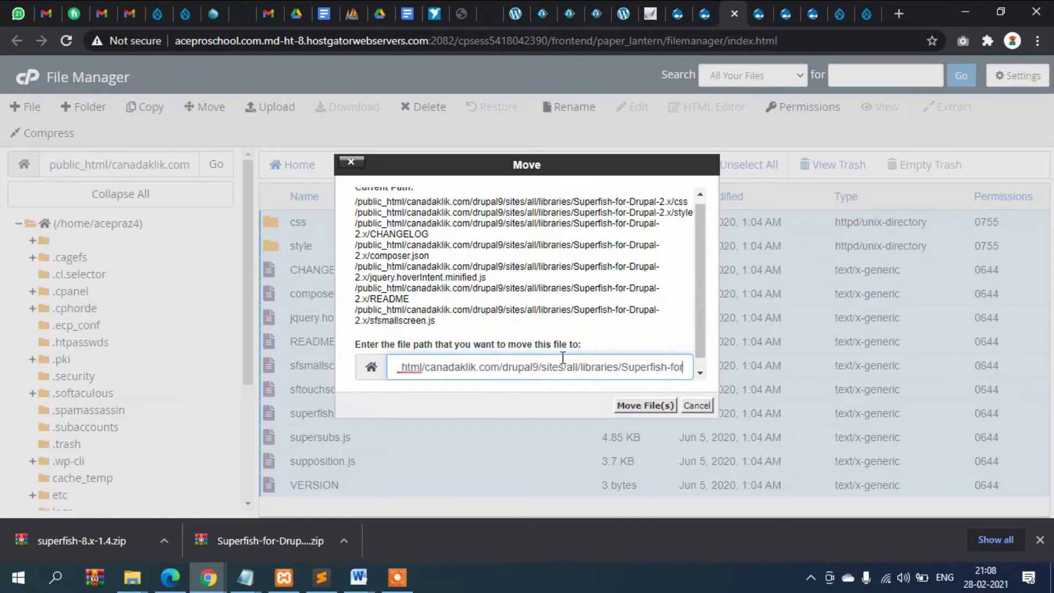
{"action": "key", "text": "BackSpace"}
{"action": "key", "text": "BackSpace"}
{"action": "key", "text": "BackSpace"}
{"action": "key", "text": "BackSpace"}
{"action": "key", "text": "BackSpace"}
{"action": "key", "text": "BackSpace"}
{"action": "key", "text": "BackSpace"}
{"action": "key", "text": "BackSpace"}
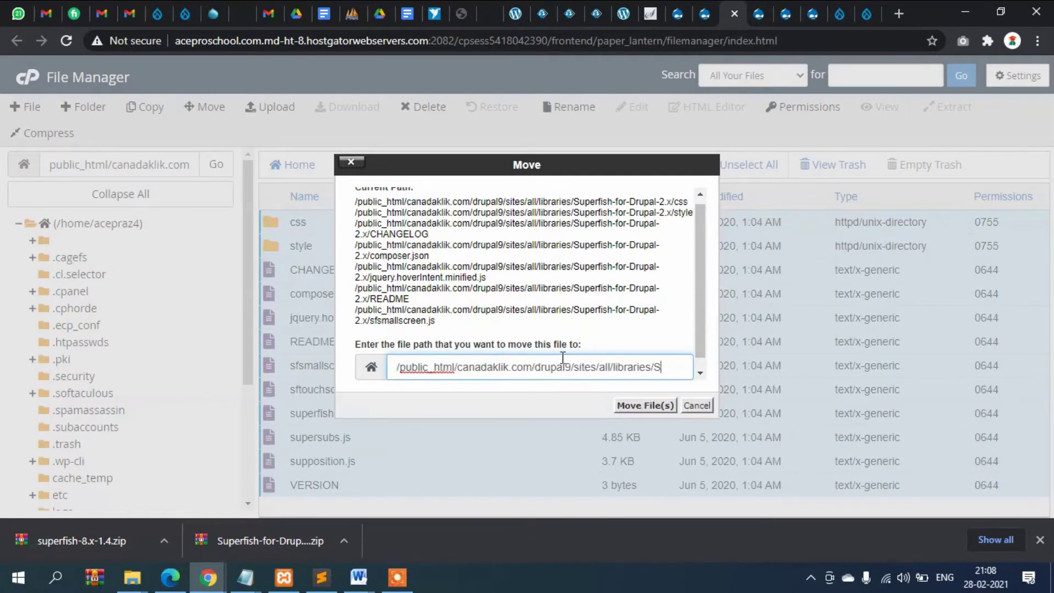
{"action": "type", "text": "uperfish"}
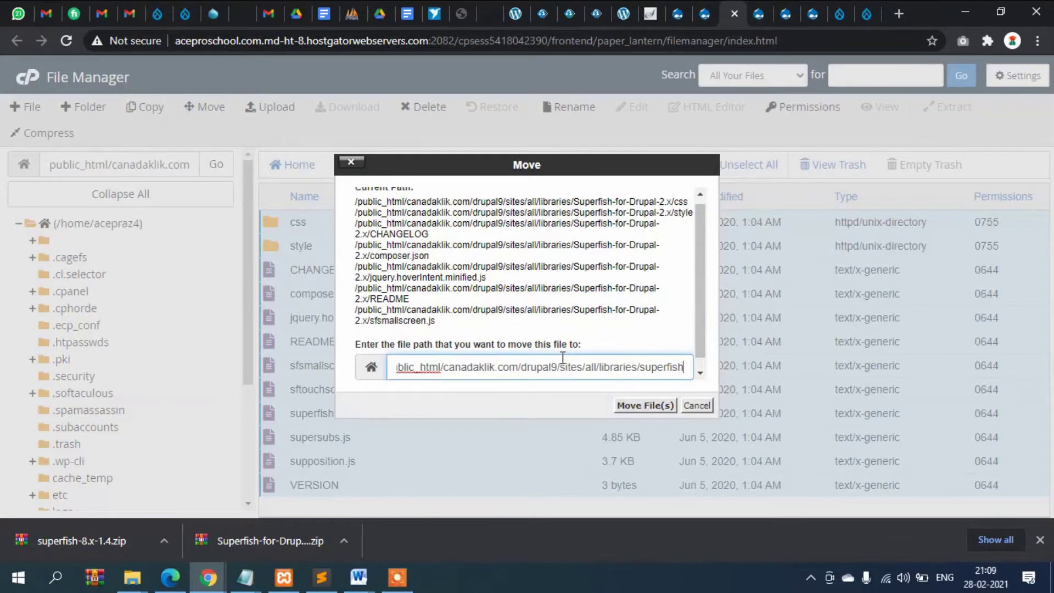
{"action": "left_click", "coordinate": [655, 406]}
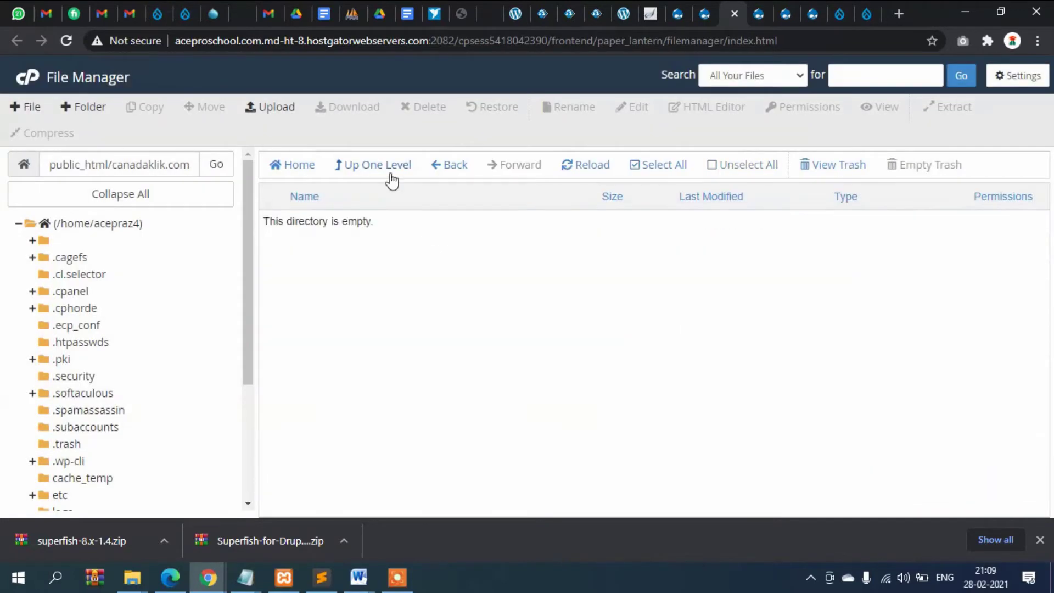
{"action": "left_click", "coordinate": [391, 180]}
Check the superfish folder's contents, then reload Drupal's Block layout page.
{"action": "double_click", "coordinate": [318, 219]}
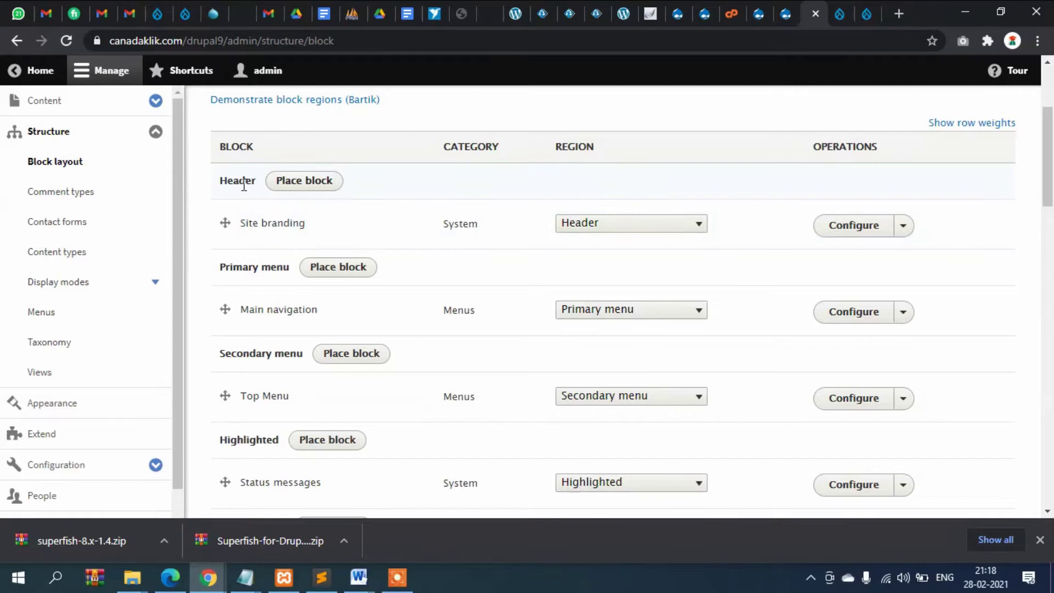
{"action": "left_click", "coordinate": [63, 167]}
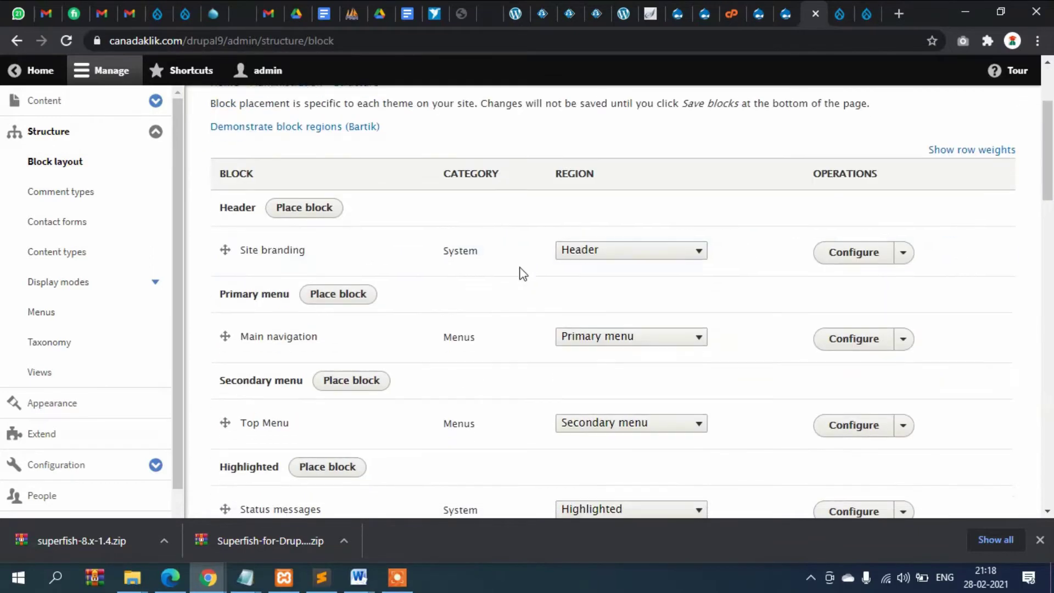
{"action": "scroll", "coordinate": [431, 265], "scroll_direction": "down", "scroll_amount": 15}
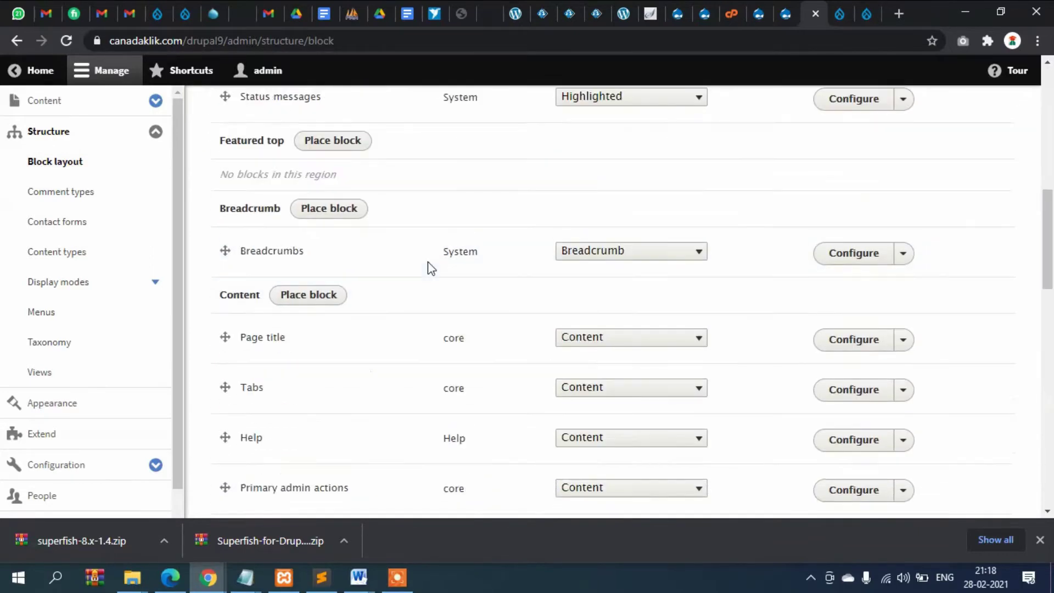
{"action": "scroll", "coordinate": [420, 279], "scroll_direction": "up", "scroll_amount": 4}
{"action": "scroll", "coordinate": [417, 279], "scroll_direction": "up", "scroll_amount": 2}
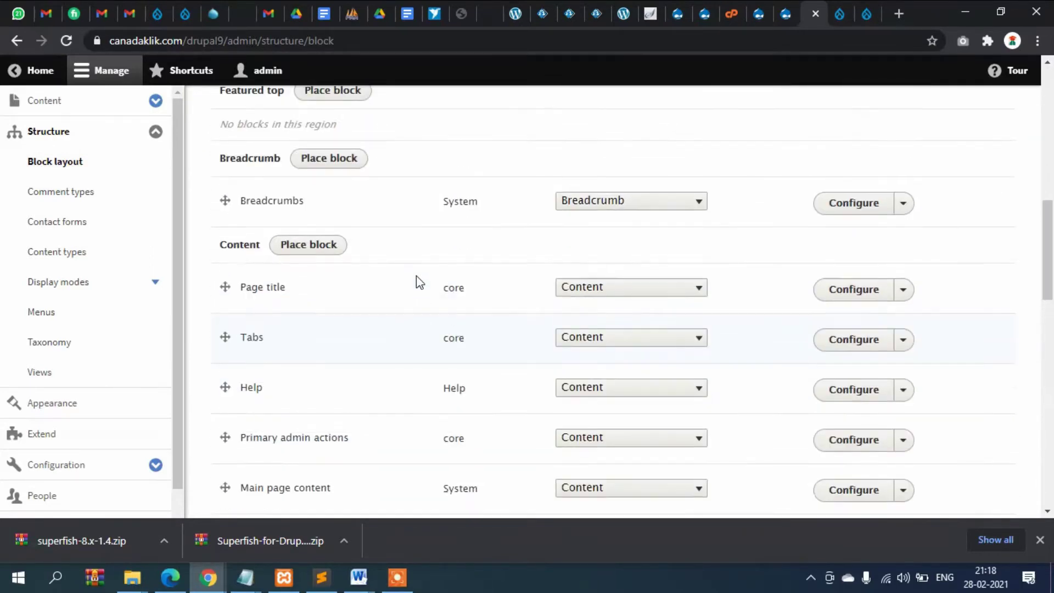
{"action": "scroll", "coordinate": [391, 286], "scroll_direction": "down", "scroll_amount": 4}
{"action": "scroll", "coordinate": [333, 281], "scroll_direction": "up", "scroll_amount": 1}
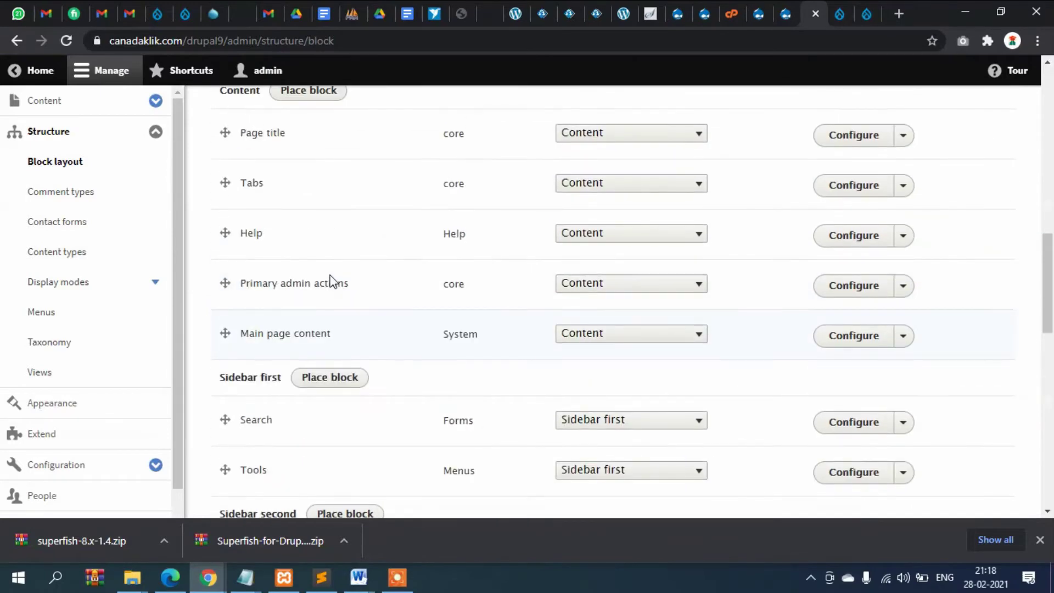
{"action": "scroll", "coordinate": [333, 281], "scroll_direction": "down", "scroll_amount": 1}
{"action": "scroll", "coordinate": [333, 281], "scroll_direction": "up", "scroll_amount": 3}
{"action": "scroll", "coordinate": [333, 282], "scroll_direction": "up", "scroll_amount": 6}
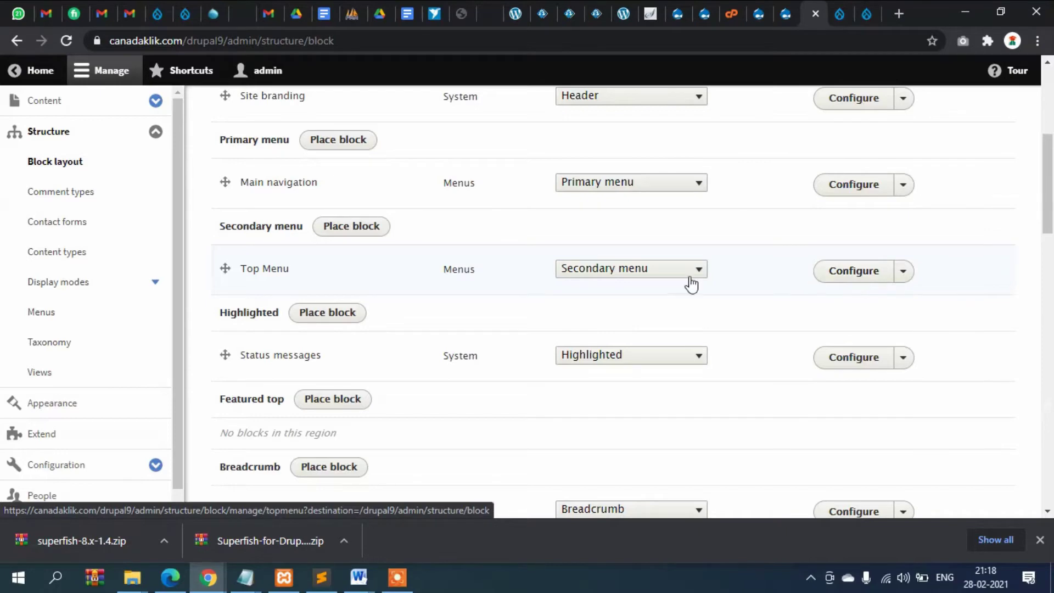
Save the Top Menu block in Secondary menu with unlimited levels and all links expanded.
{"action": "left_click", "coordinate": [838, 278]}
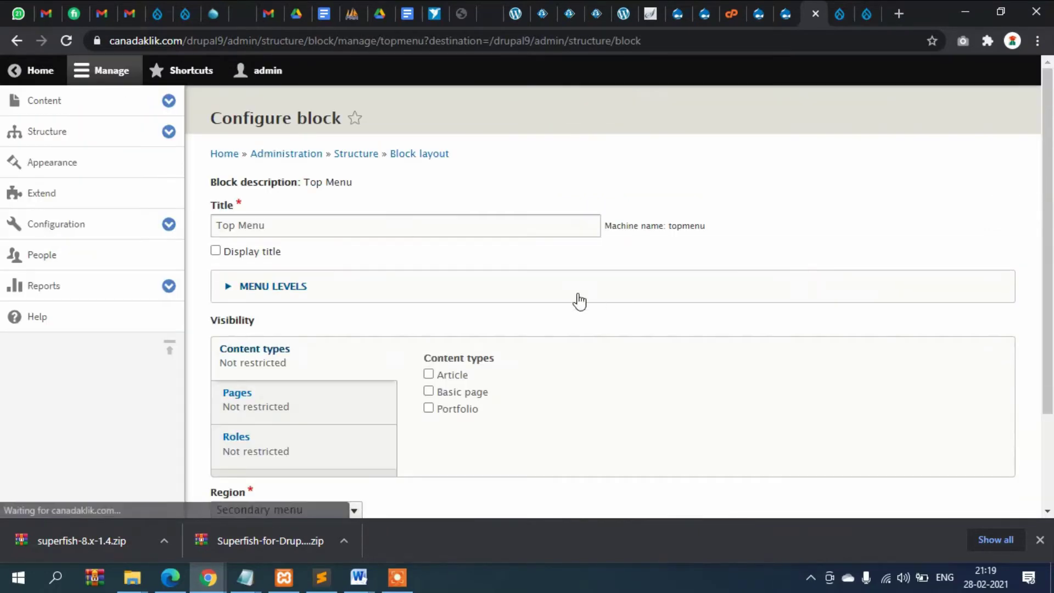
{"action": "scroll", "coordinate": [576, 298], "scroll_direction": "down", "scroll_amount": 2}
{"action": "scroll", "coordinate": [578, 300], "scroll_direction": "up", "scroll_amount": 2}
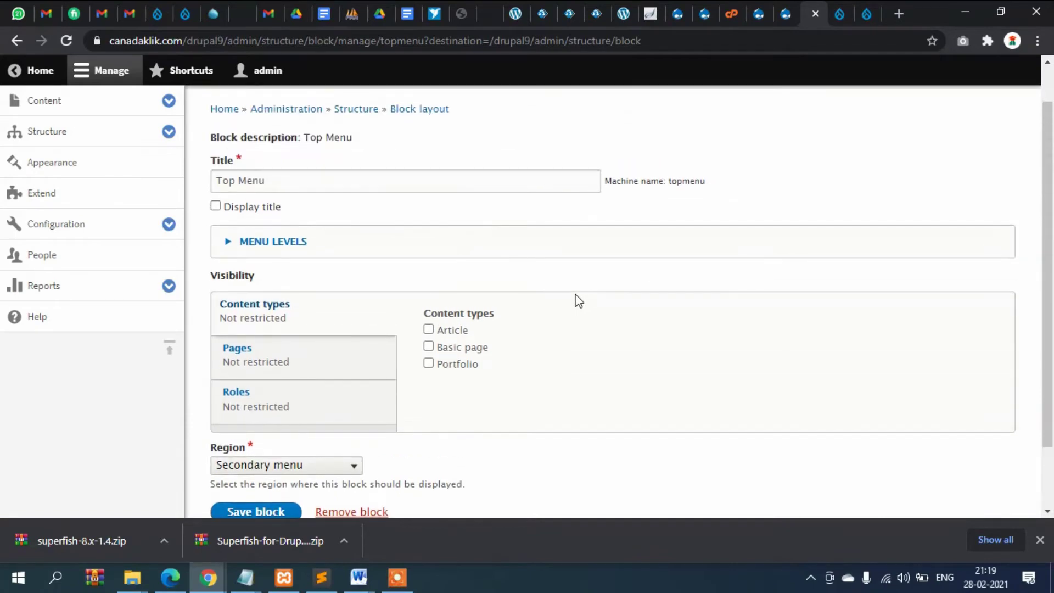
{"action": "left_click", "coordinate": [275, 241]}
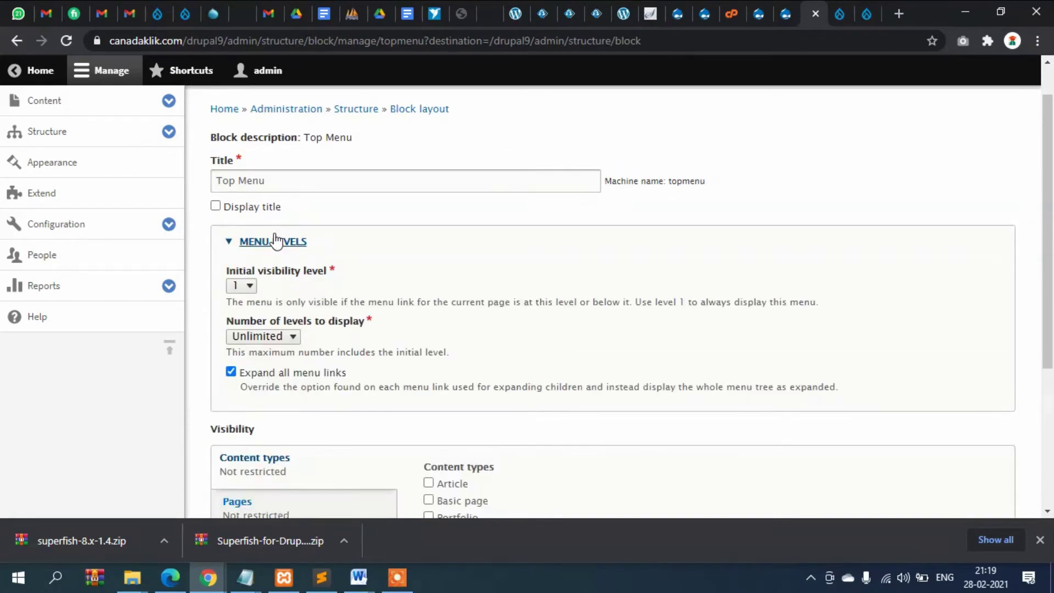
{"action": "scroll", "coordinate": [292, 383], "scroll_direction": "down", "scroll_amount": 4}
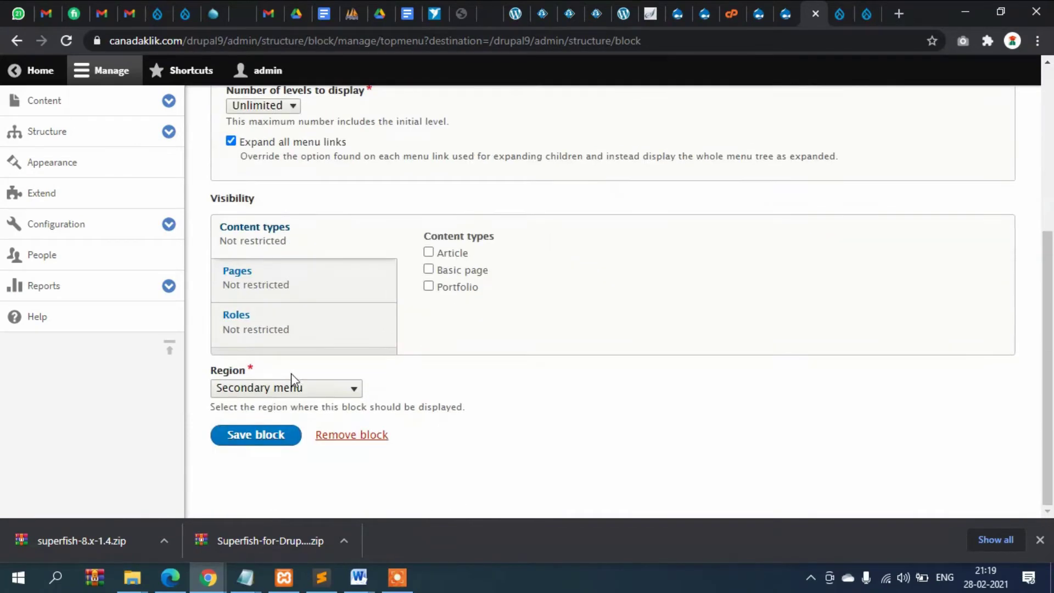
{"action": "left_click", "coordinate": [252, 439]}
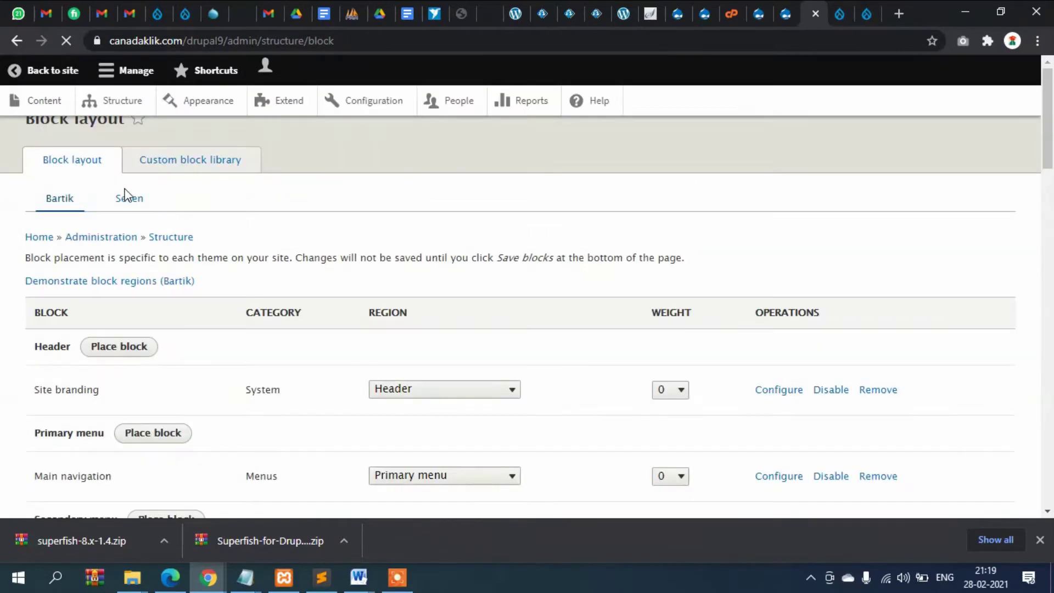
{"action": "scroll", "coordinate": [409, 311], "scroll_direction": "down", "scroll_amount": 3}
{"action": "scroll", "coordinate": [377, 281], "scroll_direction": "down", "scroll_amount": 3}
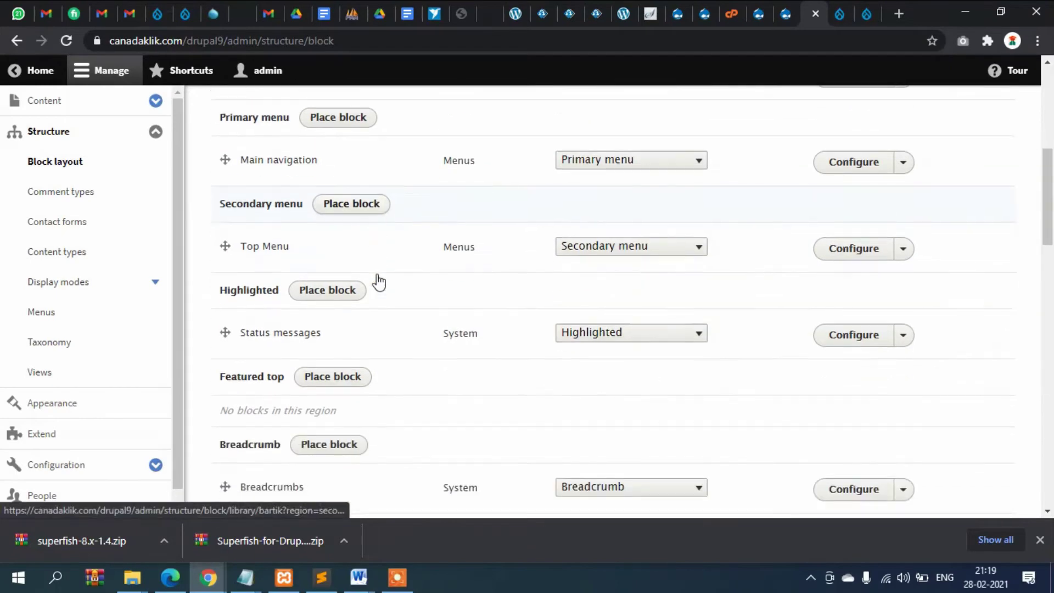
Open the Place block list for the Secondary menu region.
{"action": "left_click_drag", "start_coordinate": [248, 250], "coordinate": [346, 250]}
{"action": "left_click", "coordinate": [346, 249]}
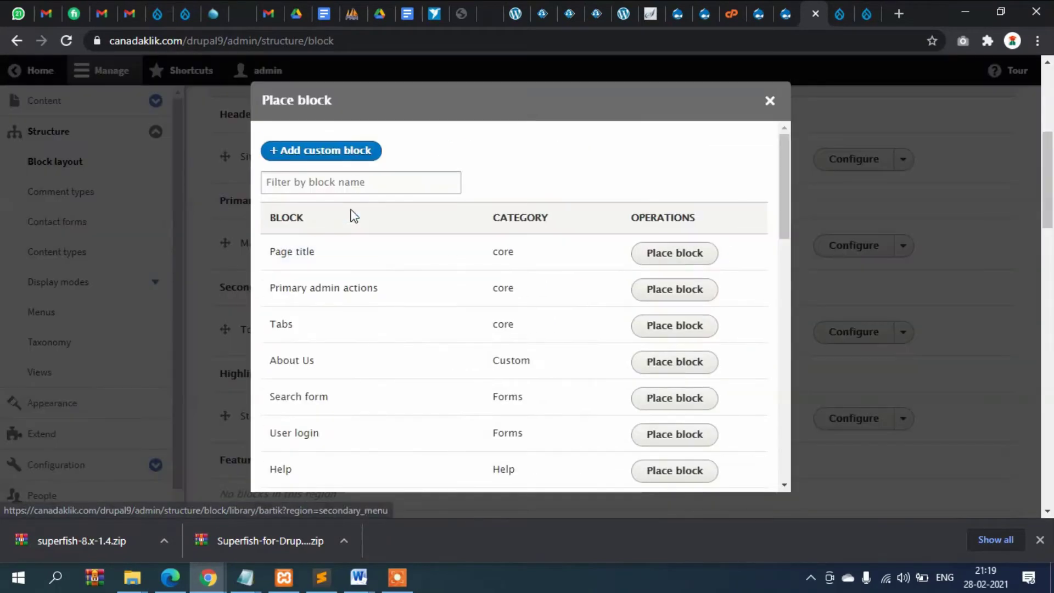
{"action": "scroll", "coordinate": [561, 264], "scroll_direction": "down", "scroll_amount": 4}
{"action": "scroll", "coordinate": [561, 264], "scroll_direction": "down", "scroll_amount": 8}
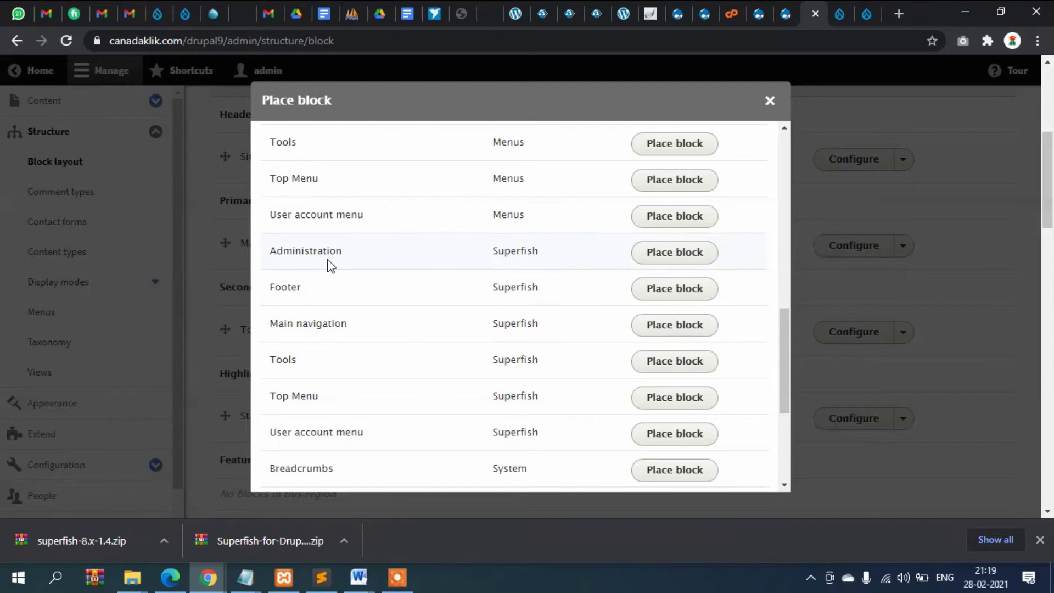
Find the Superfish blocks and place Top Menu (Superfish).
{"action": "left_click_drag", "start_coordinate": [272, 250], "coordinate": [334, 251]}
{"action": "left_click", "coordinate": [336, 231]}
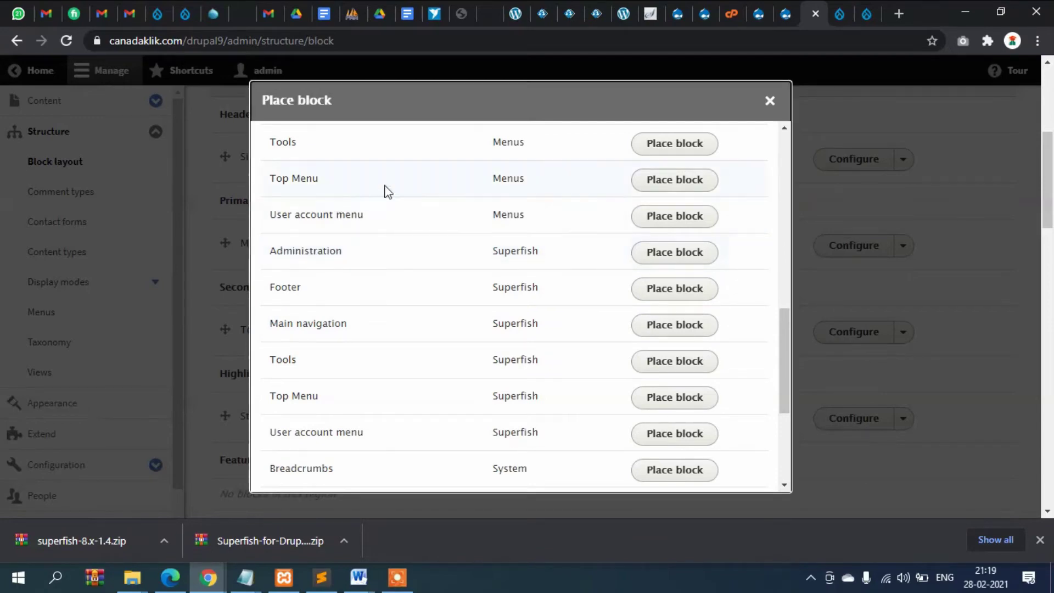
{"action": "left_click_drag", "start_coordinate": [493, 178], "coordinate": [521, 182]}
{"action": "left_click", "coordinate": [544, 212]}
{"action": "left_click", "coordinate": [529, 195]}
{"action": "scroll", "coordinate": [590, 241], "scroll_direction": "down", "scroll_amount": 3}
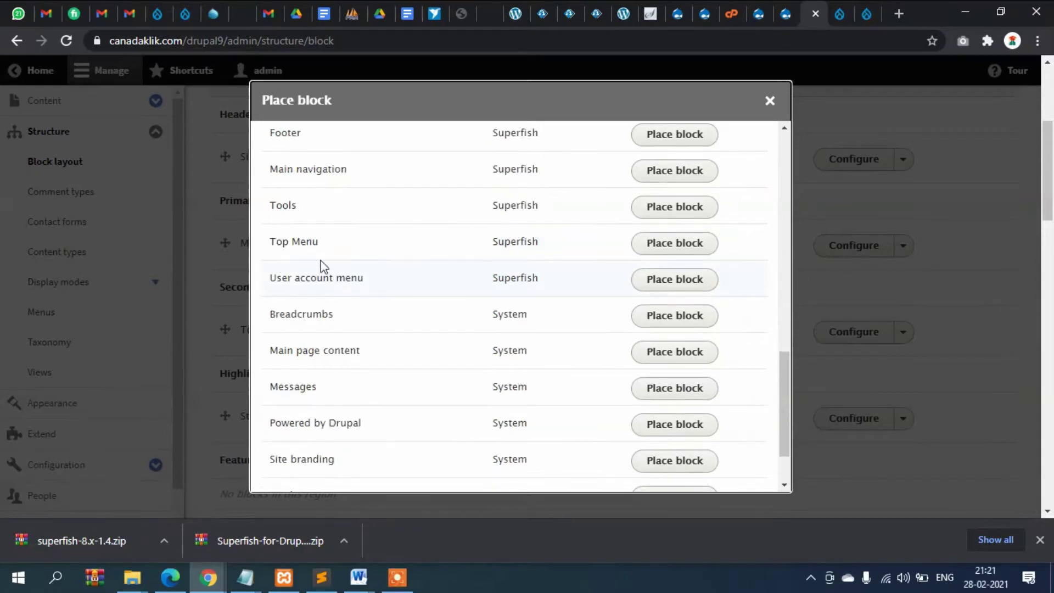
{"action": "left_click_drag", "start_coordinate": [320, 243], "coordinate": [291, 242]}
{"action": "left_click", "coordinate": [493, 252]}
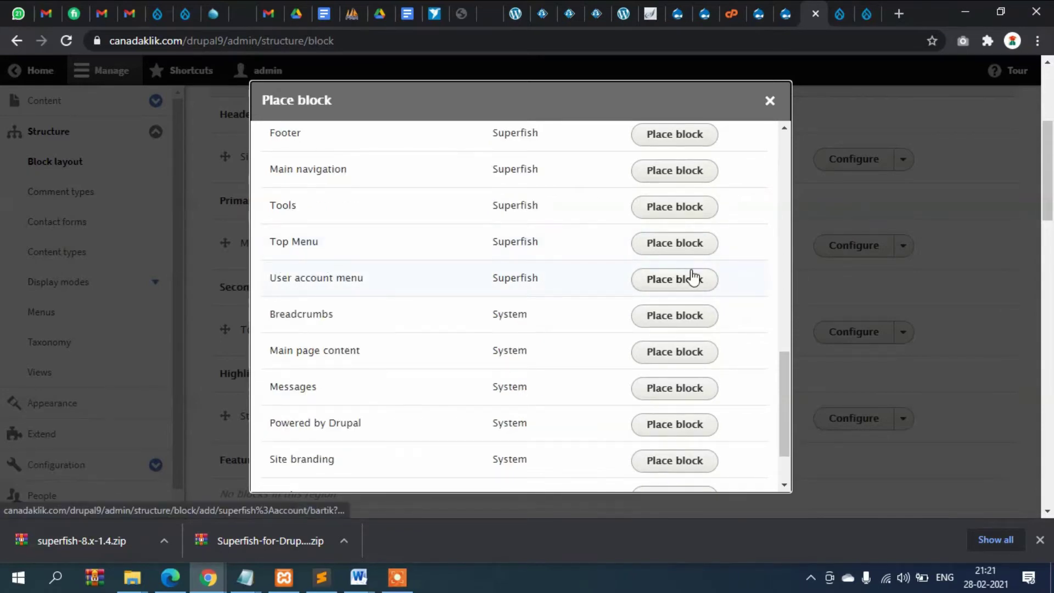
{"action": "left_click", "coordinate": [678, 243]}
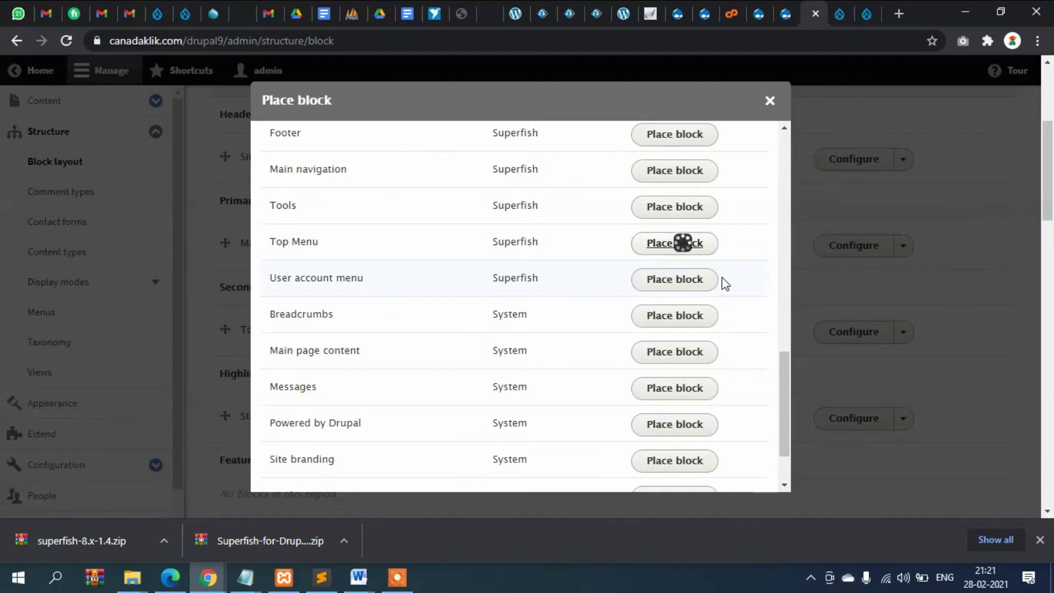
Review the Superfish Top Menu block's menu levels and save it in the Secondary menu region.
{"action": "scroll", "coordinate": [422, 332], "scroll_direction": "down", "scroll_amount": 1}
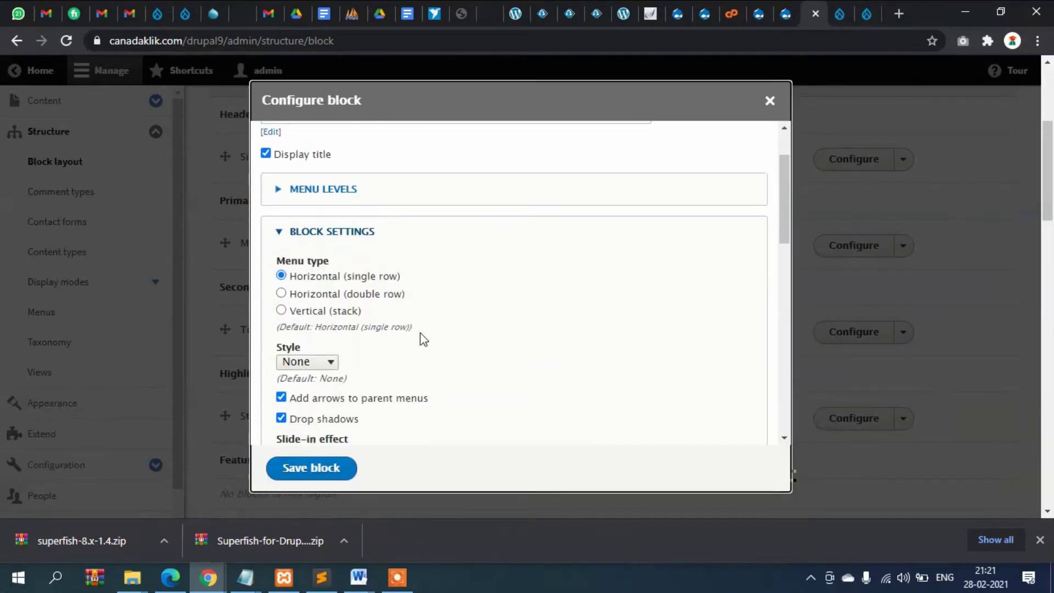
{"action": "left_click", "coordinate": [325, 193]}
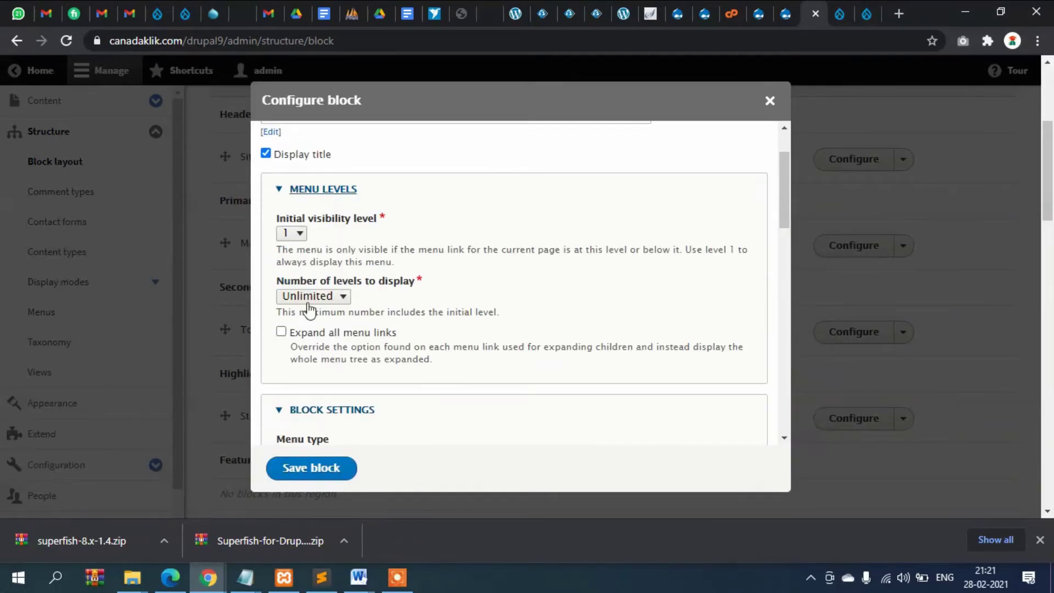
{"action": "left_click", "coordinate": [325, 191]}
{"action": "scroll", "coordinate": [411, 291], "scroll_direction": "down", "scroll_amount": 1}
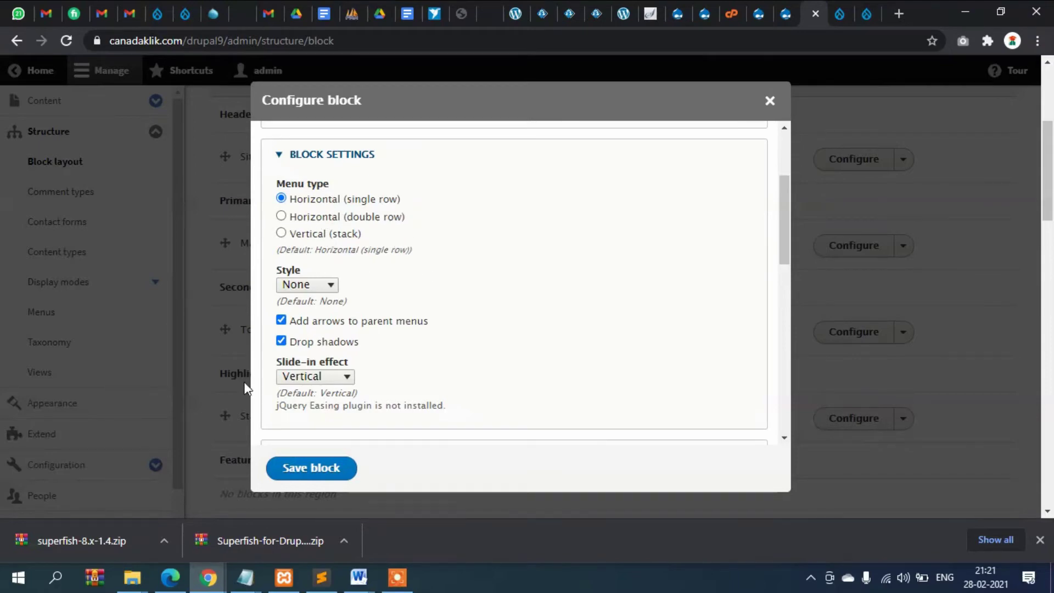
{"action": "scroll", "coordinate": [419, 304], "scroll_direction": "down", "scroll_amount": 3}
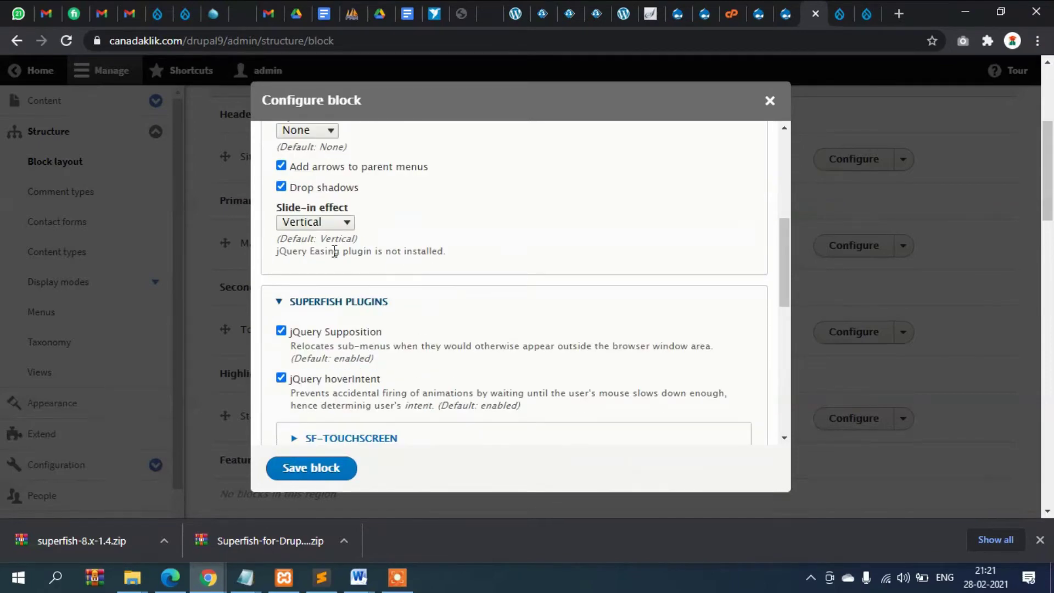
{"action": "scroll", "coordinate": [389, 184], "scroll_direction": "down", "scroll_amount": 1}
{"action": "scroll", "coordinate": [389, 185], "scroll_direction": "down", "scroll_amount": 1}
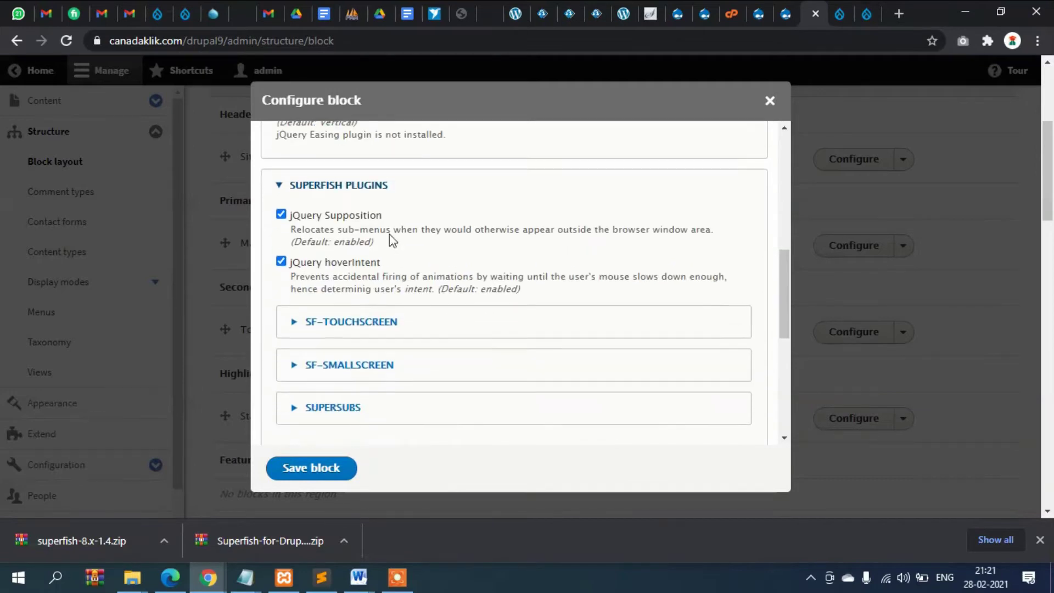
{"action": "scroll", "coordinate": [376, 189], "scroll_direction": "down", "scroll_amount": 1}
{"action": "scroll", "coordinate": [362, 214], "scroll_direction": "down", "scroll_amount": 2}
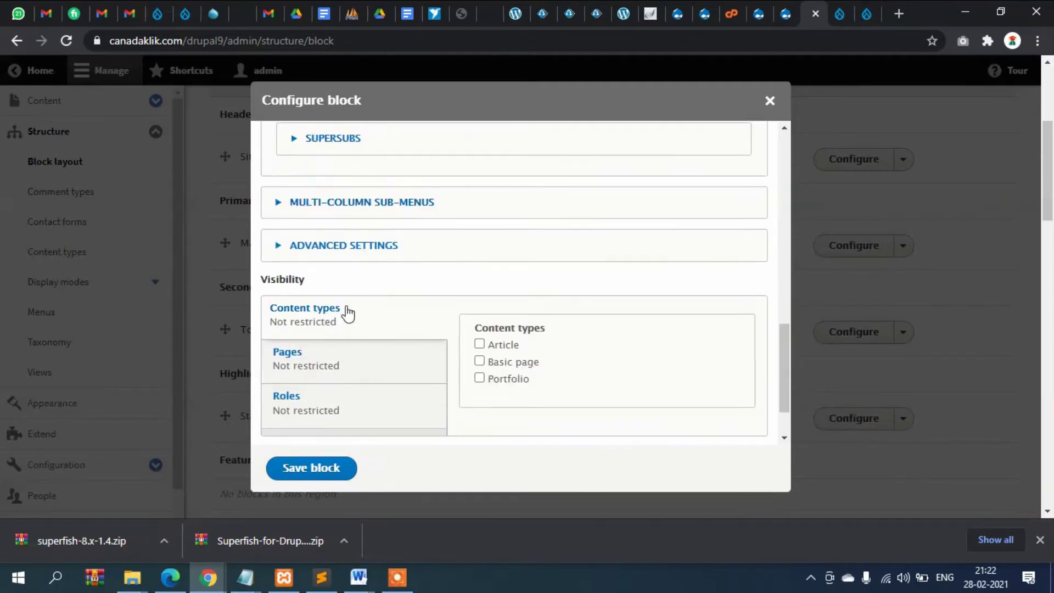
{"action": "scroll", "coordinate": [355, 184], "scroll_direction": "down", "scroll_amount": 1}
{"action": "left_click", "coordinate": [303, 471]}
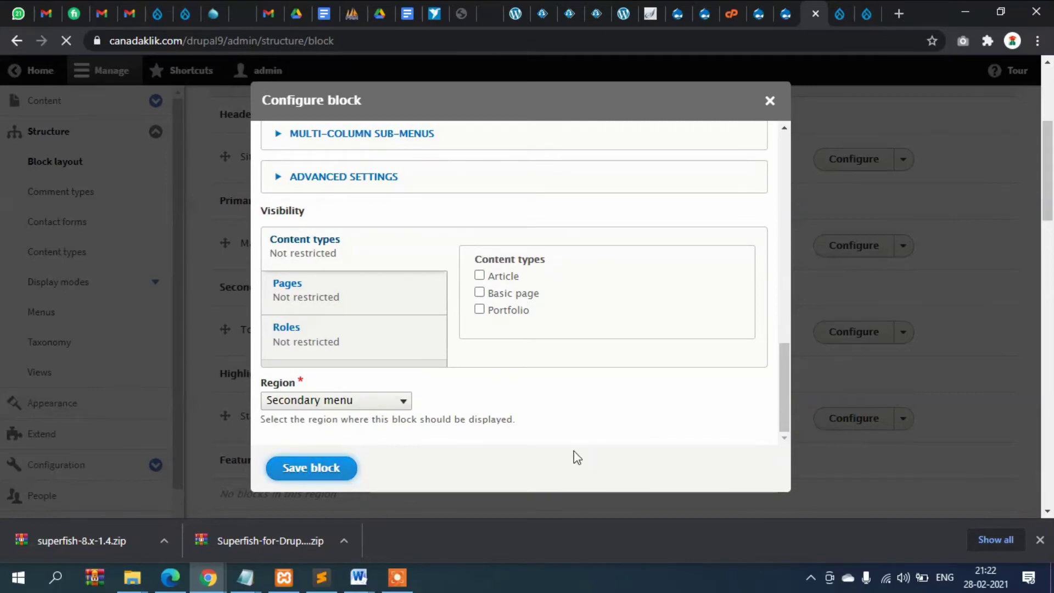
{"action": "scroll", "coordinate": [574, 455], "scroll_direction": "down", "scroll_amount": 1}
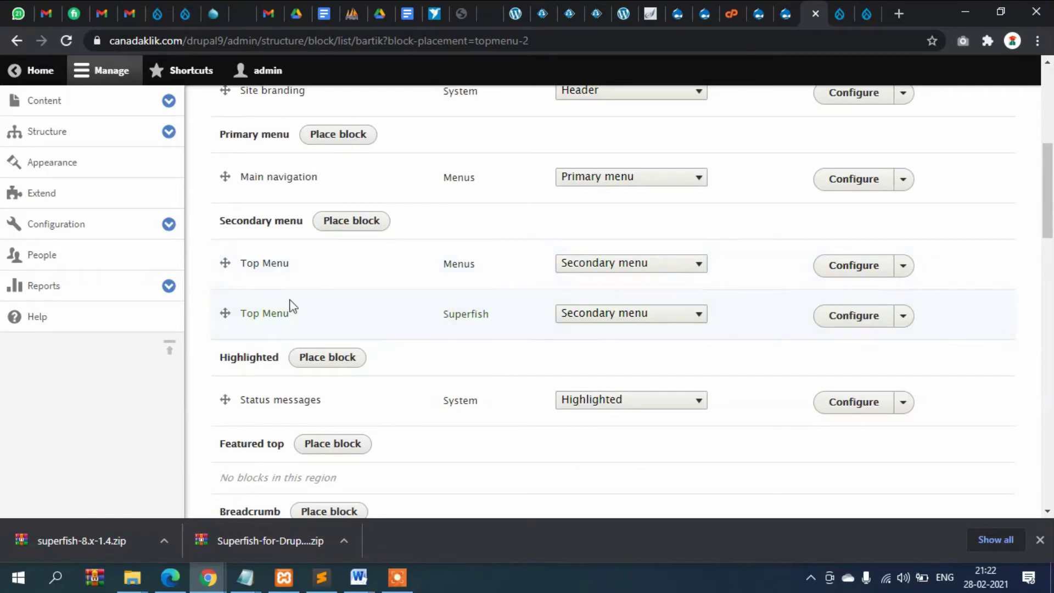
Remove the original Top Menu block and confirm the removal.
{"action": "left_click_drag", "start_coordinate": [397, 325], "coordinate": [483, 318]}
{"action": "left_click", "coordinate": [986, 273]}
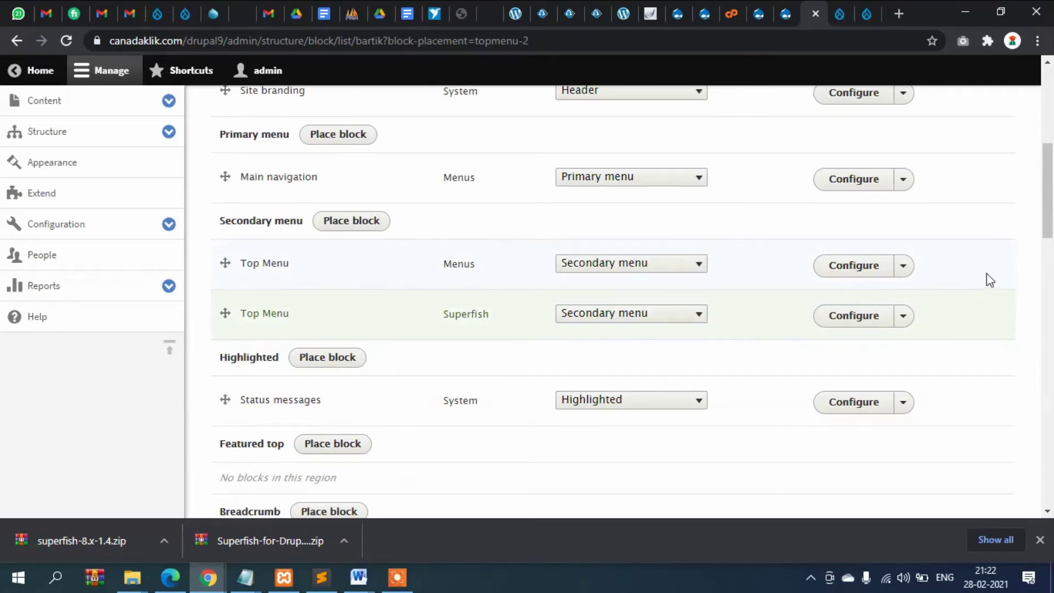
{"action": "left_click", "coordinate": [903, 269]}
{"action": "left_click", "coordinate": [843, 313]}
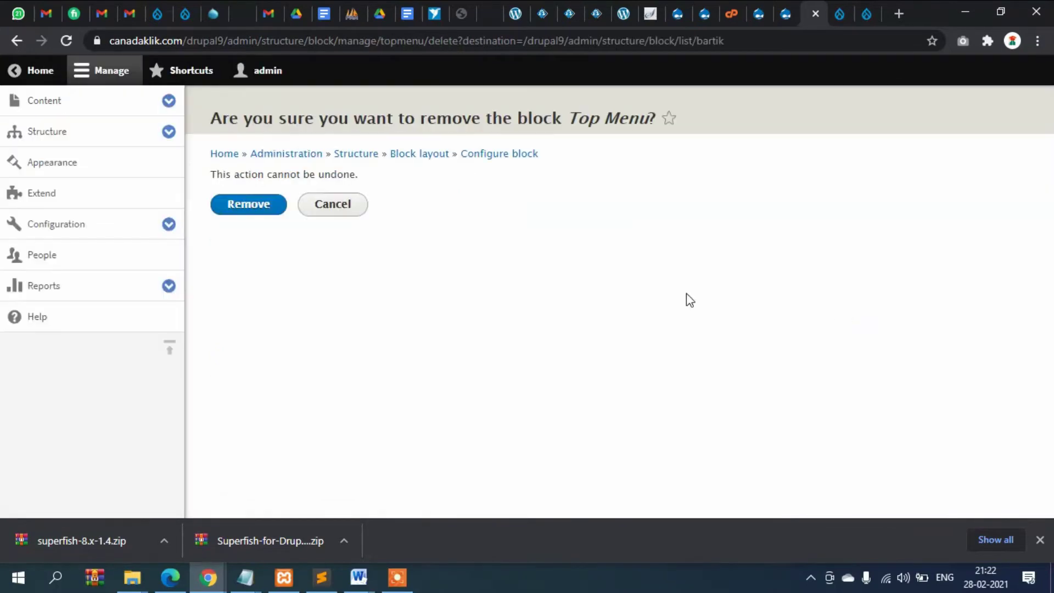
{"action": "left_click", "coordinate": [248, 209]}
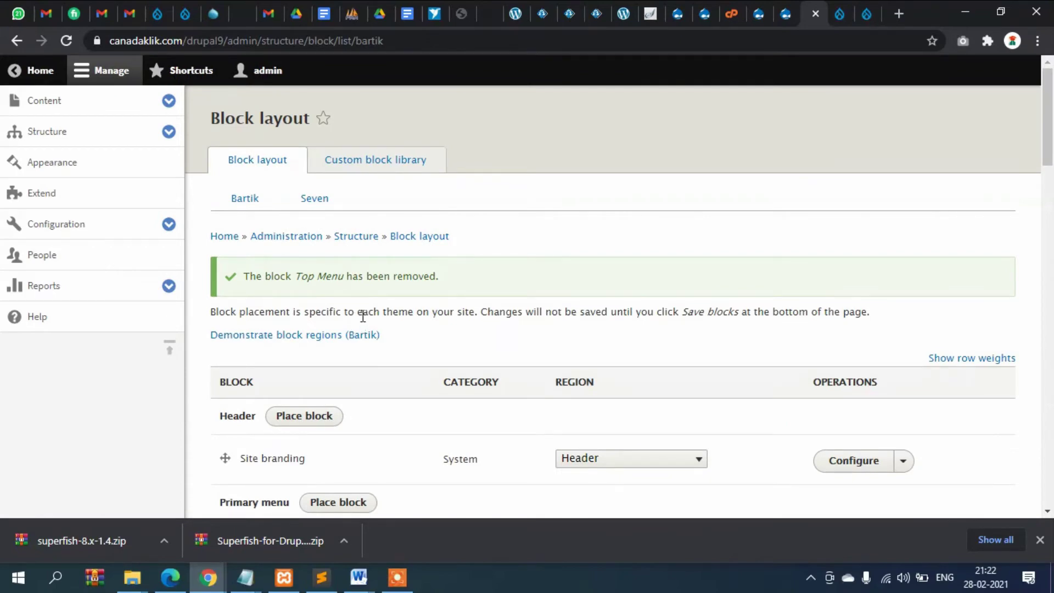
{"action": "key", "text": "alt+Tab"}
Reload the site's home page to view the new Top Menu.
{"action": "left_click", "coordinate": [150, 126]}
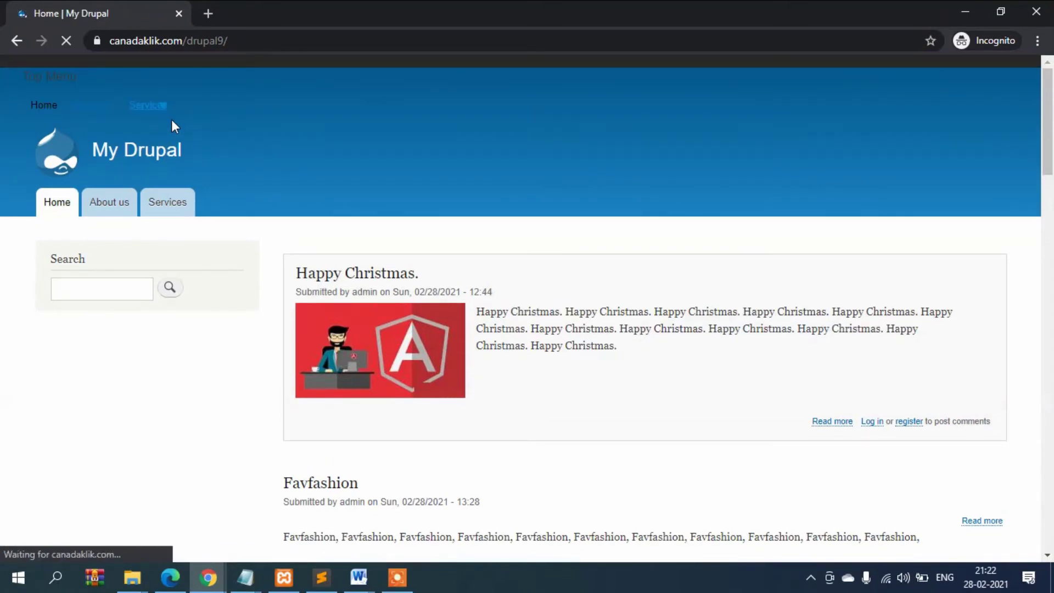
{"action": "mouse_move", "coordinate": [109, 112]}
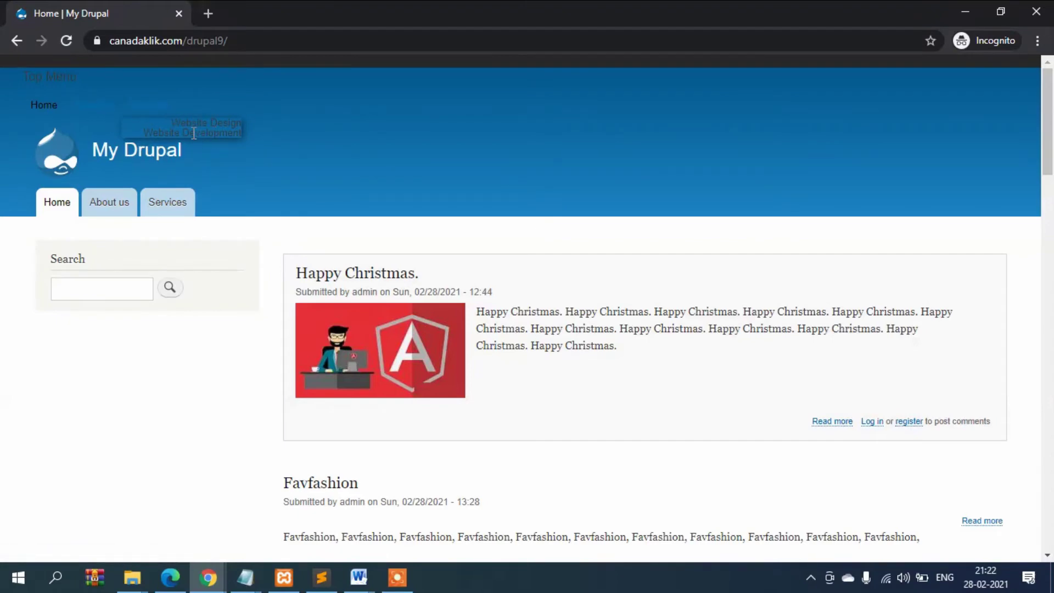
{"action": "left_click", "coordinate": [226, 154]}
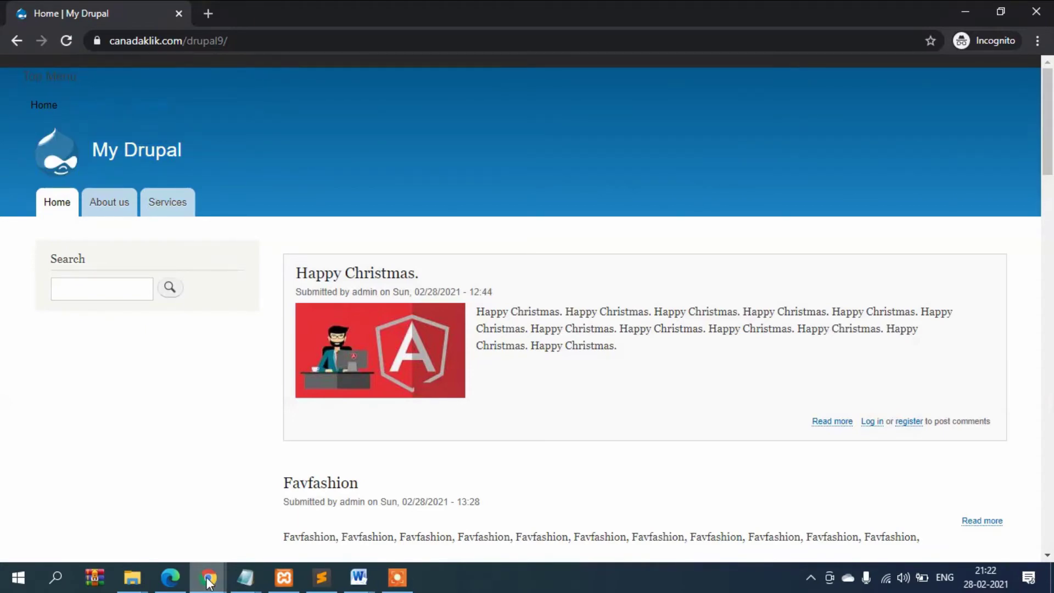
Return to the Block layout admin window and scroll to the Secondary menu region.
{"action": "mouse_move", "coordinate": [207, 576]}
{"action": "left_click", "coordinate": [119, 530]}
{"action": "scroll", "coordinate": [404, 350], "scroll_direction": "down", "scroll_amount": 5}
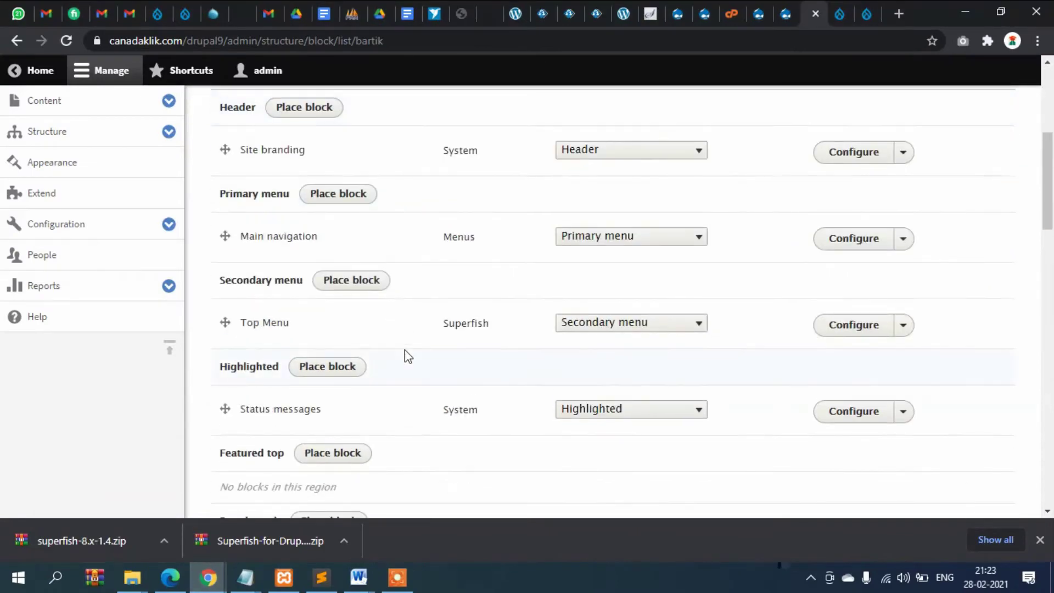
Uncheck Display title for the Superfish Top Menu block and save it.
{"action": "scroll", "coordinate": [364, 305], "scroll_direction": "down", "scroll_amount": 1}
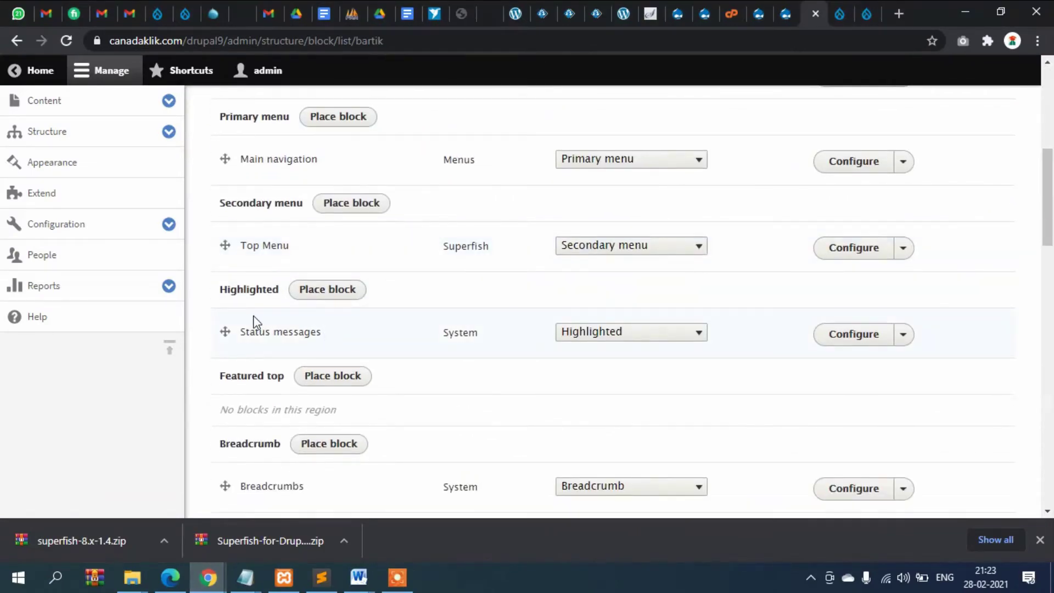
{"action": "left_click", "coordinate": [854, 255]}
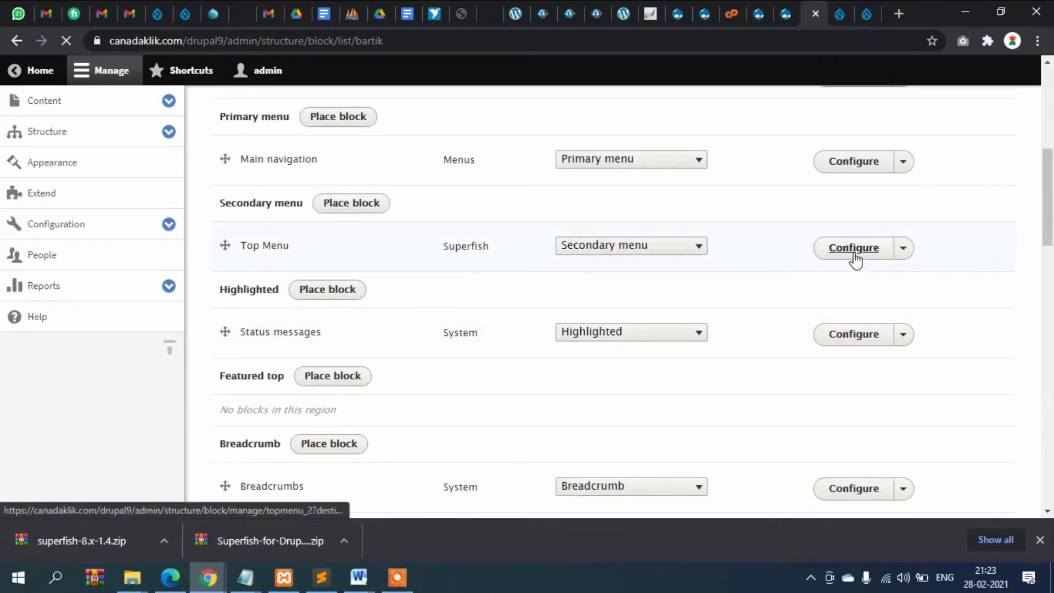
{"action": "scroll", "coordinate": [35, 188], "scroll_direction": "down", "scroll_amount": 1}
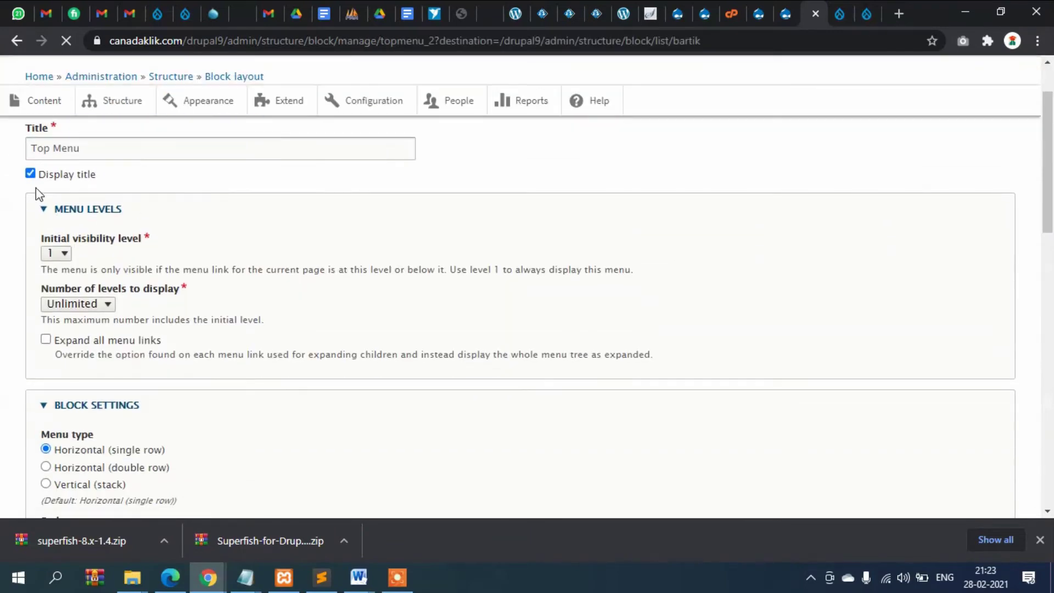
{"action": "left_click_drag", "start_coordinate": [30, 175], "coordinate": [360, 334]}
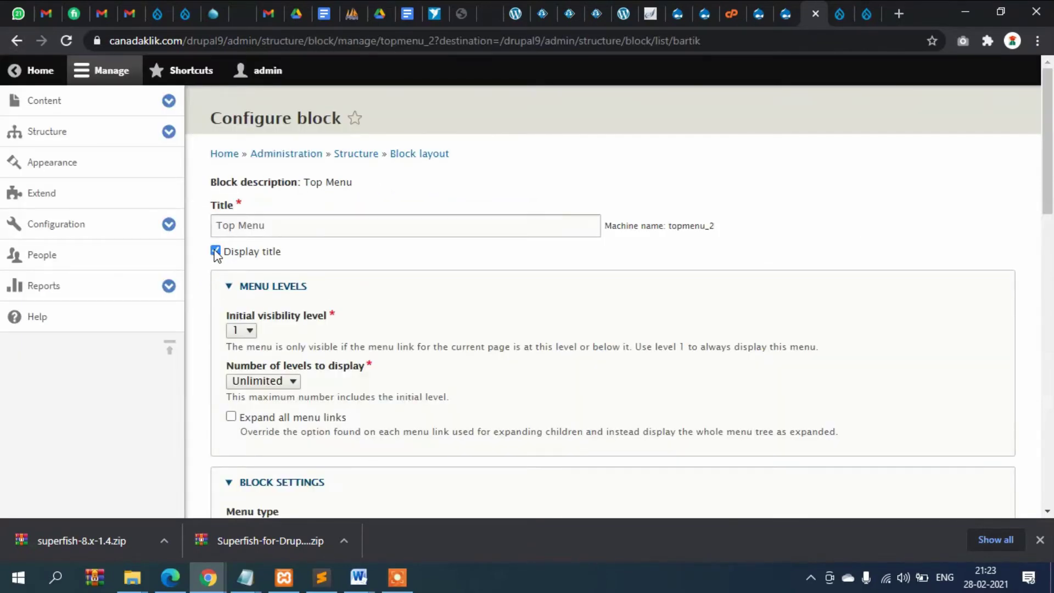
{"action": "left_click", "coordinate": [215, 250]}
{"action": "scroll", "coordinate": [522, 291], "scroll_direction": "down", "scroll_amount": 5}
{"action": "scroll", "coordinate": [522, 292], "scroll_direction": "down", "scroll_amount": 12}
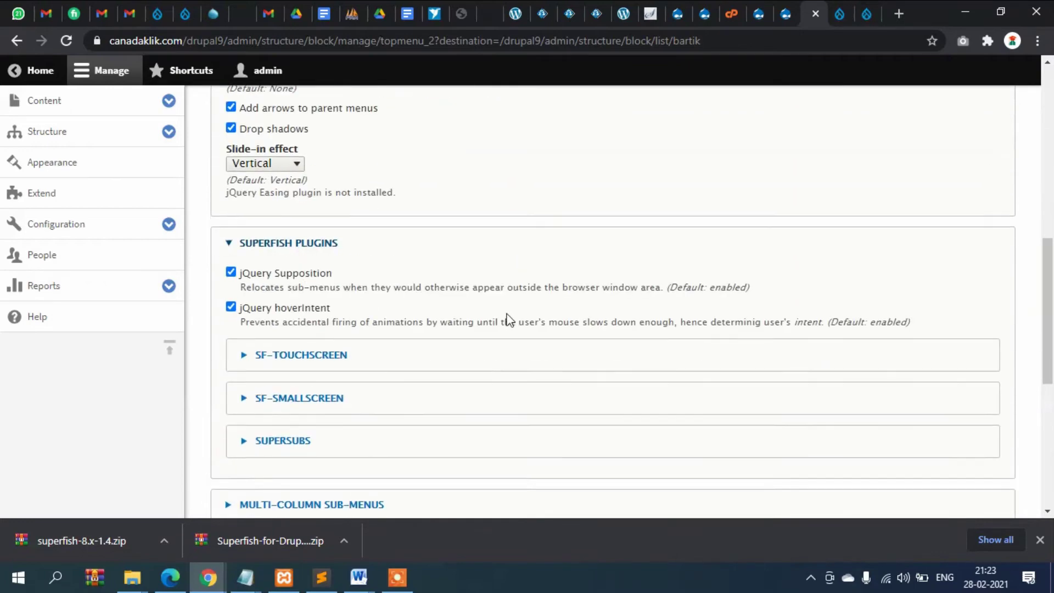
{"action": "left_click", "coordinate": [271, 438]}
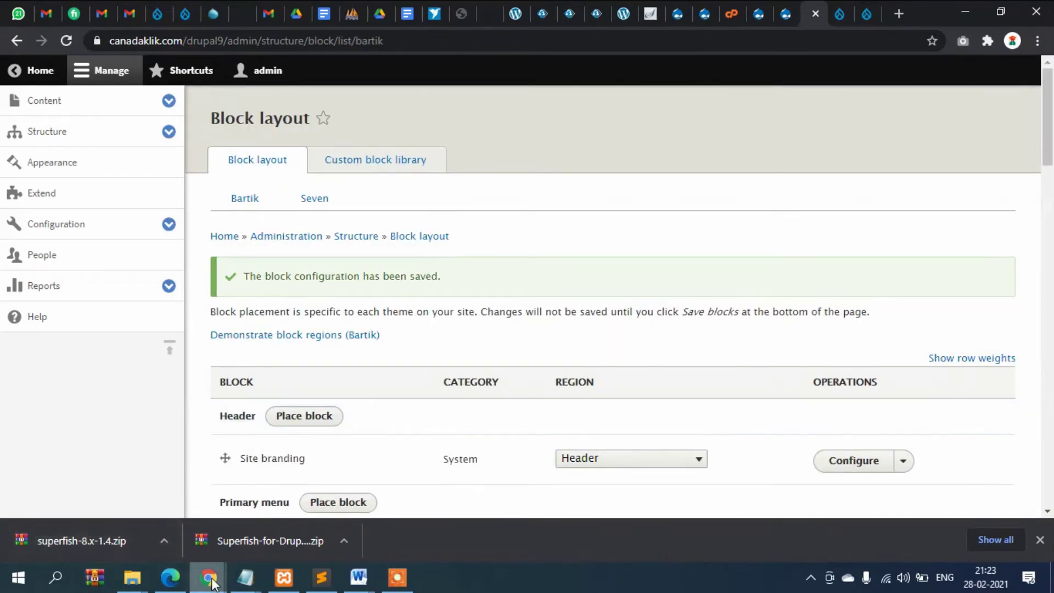
Reload the live homepage and check that Services drops down to Website Design and Website Development.
{"action": "mouse_move", "coordinate": [223, 561]}
{"action": "left_click", "coordinate": [291, 494]}
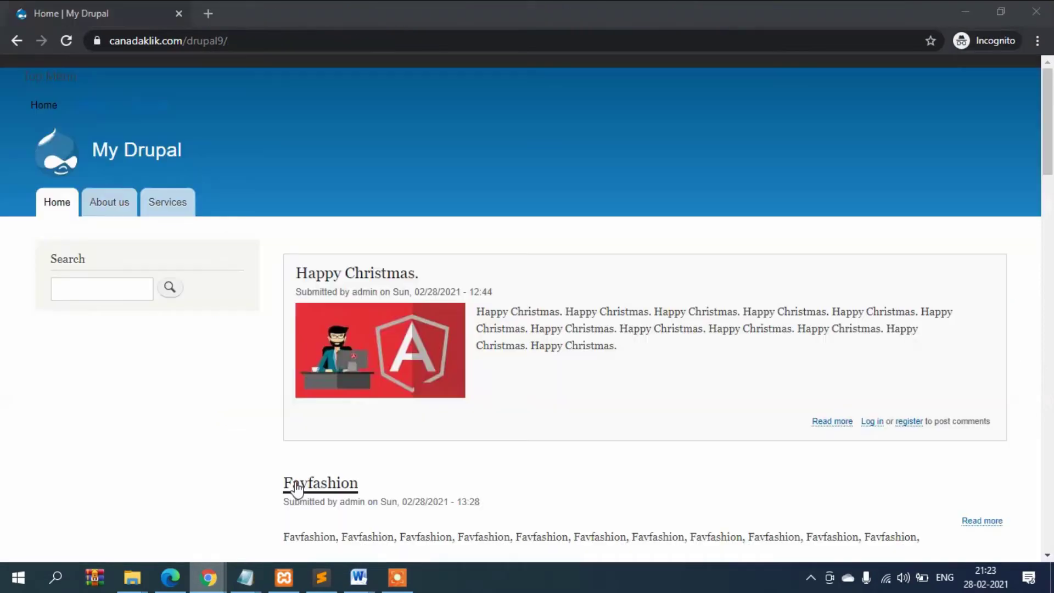
{"action": "left_click", "coordinate": [64, 42]}
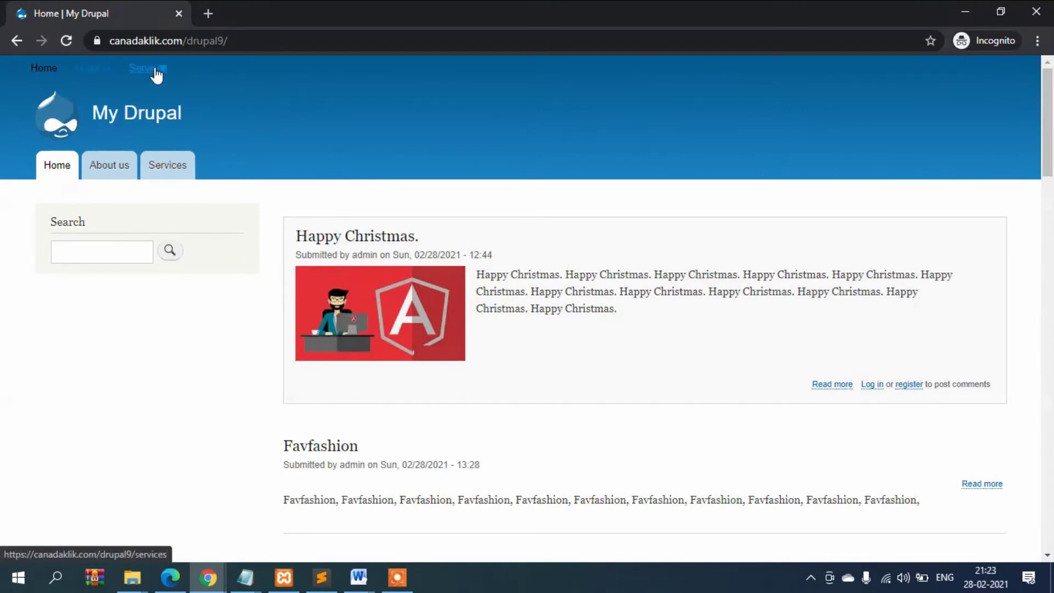
{"action": "mouse_move", "coordinate": [157, 75]}
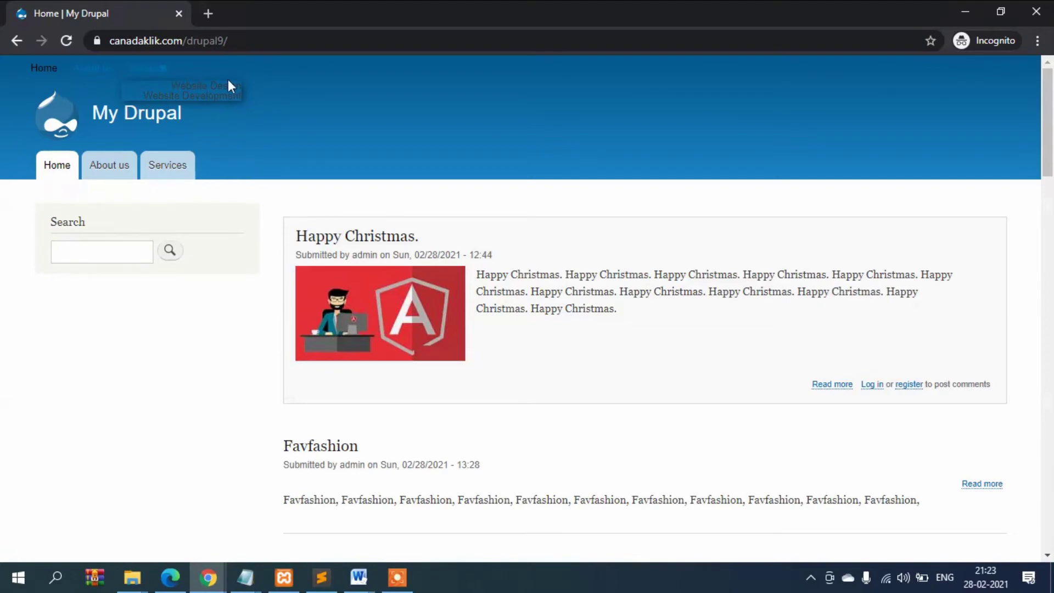
{"action": "left_click_drag", "start_coordinate": [181, 83], "coordinate": [242, 96]}
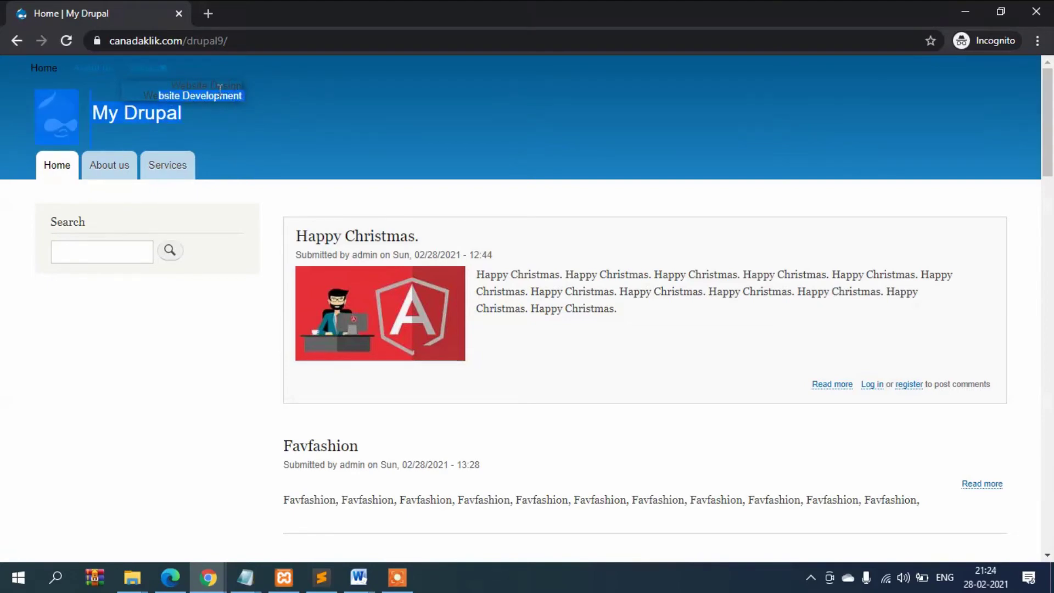
{"action": "left_click", "coordinate": [167, 95]}
{"action": "left_click_drag", "start_coordinate": [164, 86], "coordinate": [217, 86]}
{"action": "left_click_drag", "start_coordinate": [144, 96], "coordinate": [201, 95]}
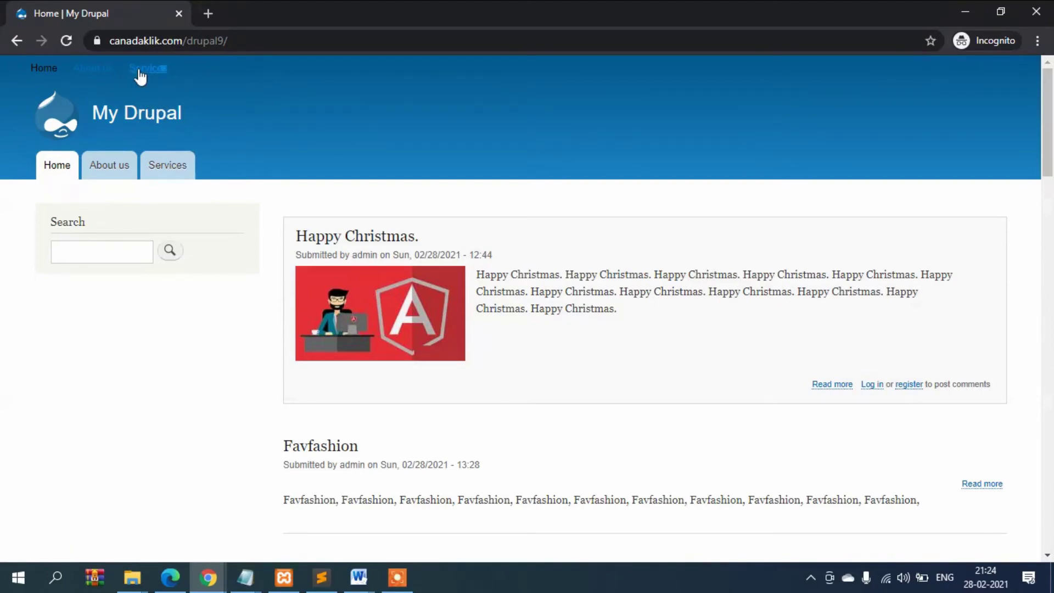
{"action": "mouse_move", "coordinate": [132, 80]}
{"action": "scroll", "coordinate": [356, 143], "scroll_direction": "down", "scroll_amount": 2}
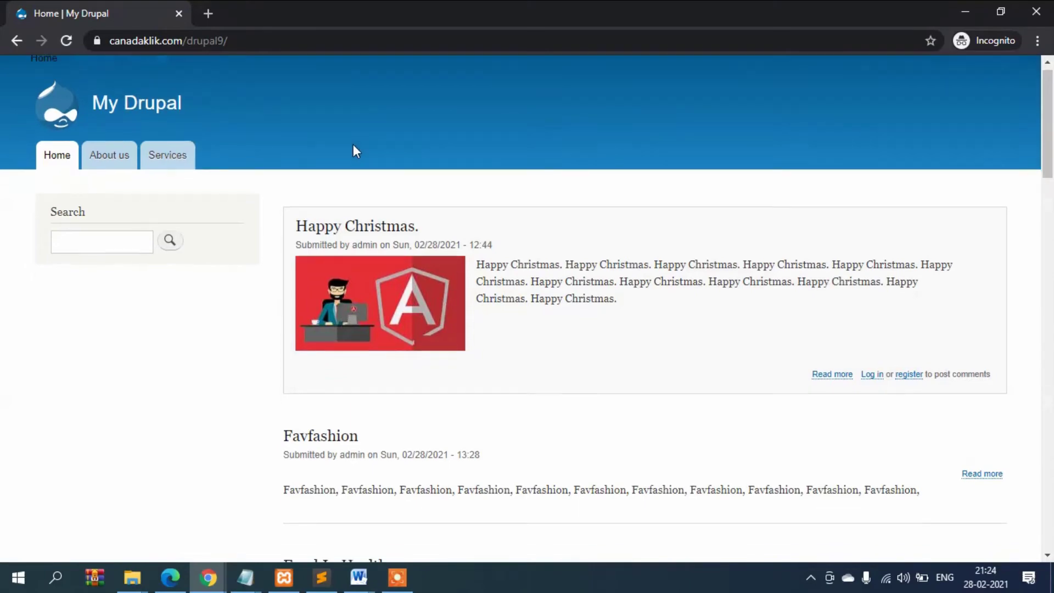
{"action": "scroll", "coordinate": [353, 146], "scroll_direction": "up", "scroll_amount": 2}
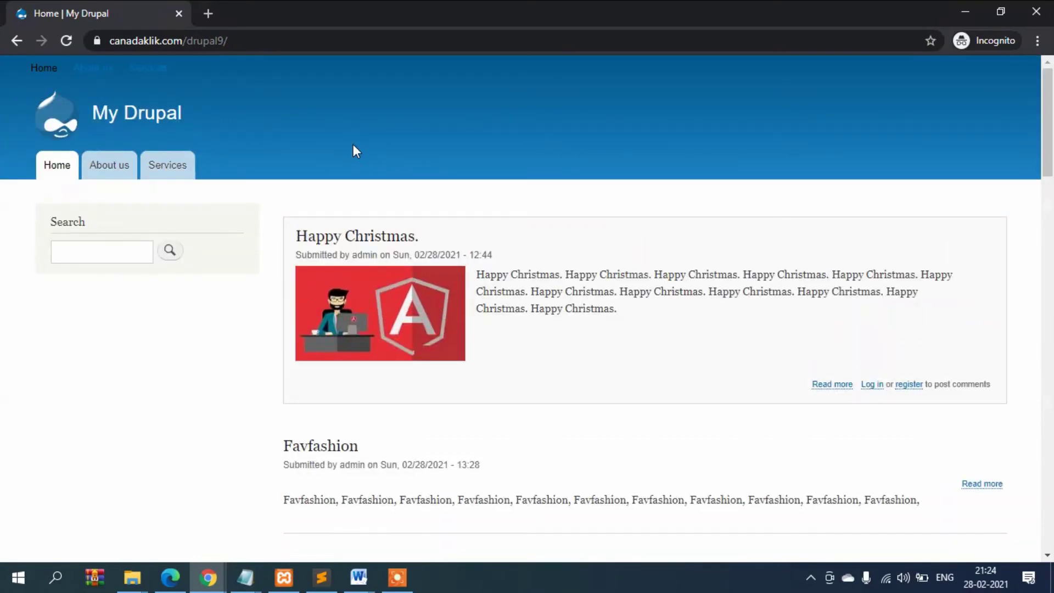
Look through the drupal.org Superfish tabs, including the Superfish project page.
{"action": "mouse_move", "coordinate": [207, 577]}
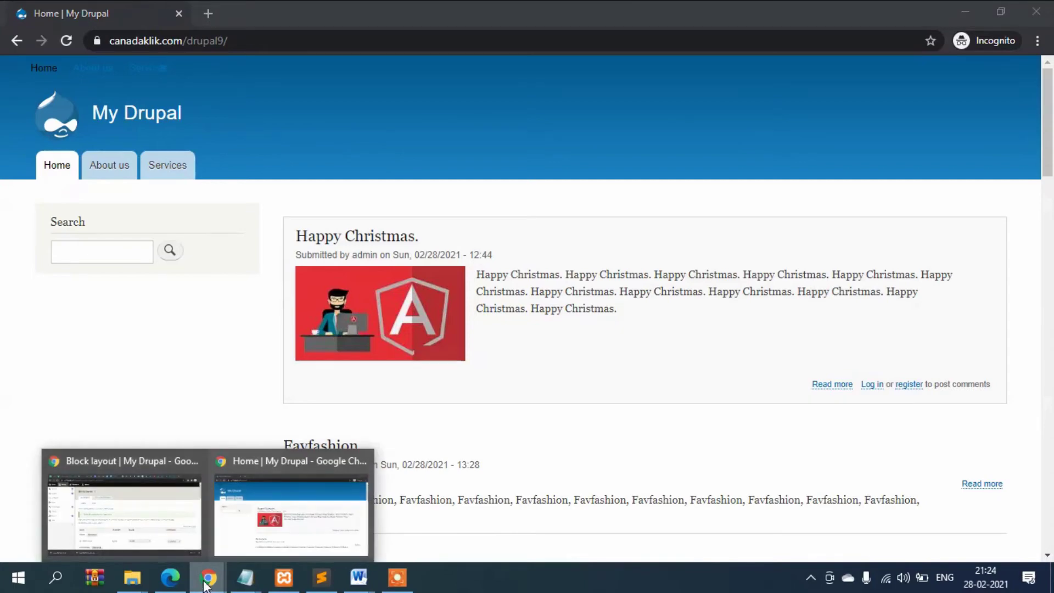
{"action": "left_click", "coordinate": [151, 546]}
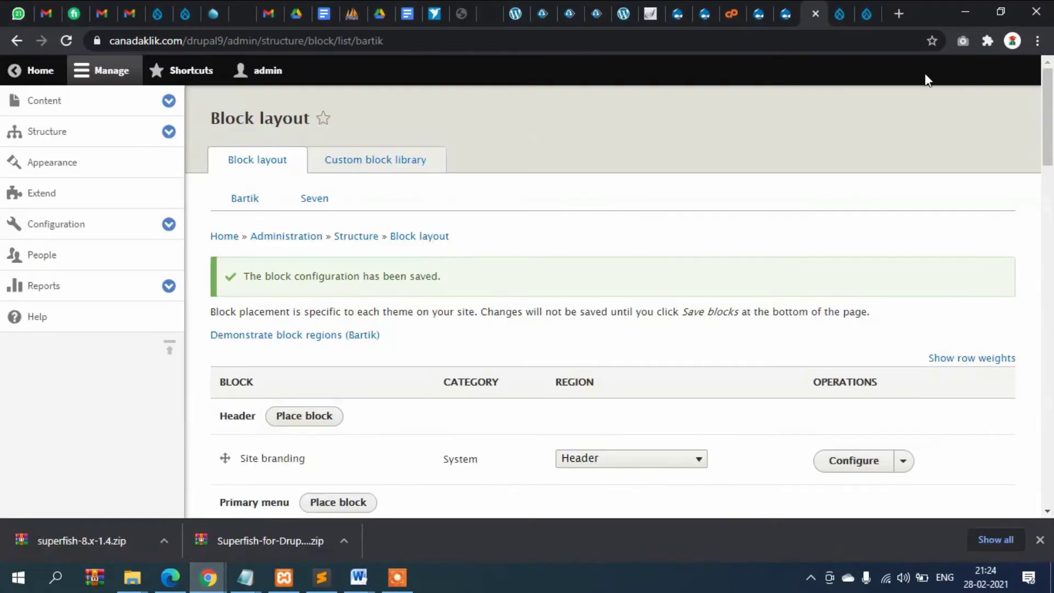
{"action": "left_click", "coordinate": [838, 3]}
{"action": "scroll", "coordinate": [81, 224], "scroll_direction": "down", "scroll_amount": 2}
{"action": "scroll", "coordinate": [81, 224], "scroll_direction": "up", "scroll_amount": 7}
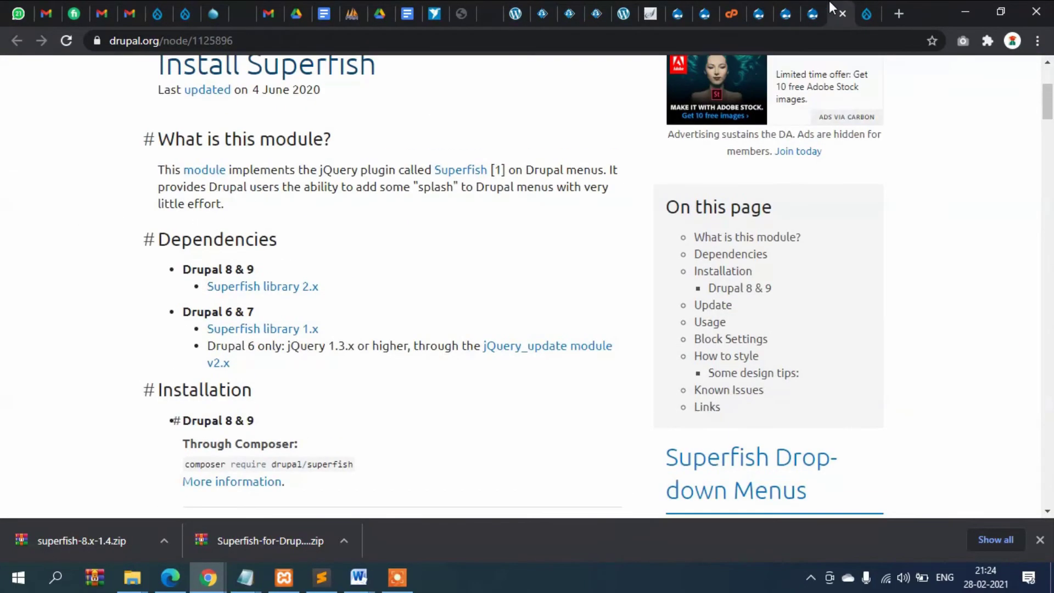
{"action": "left_click", "coordinate": [864, 10]}
{"action": "scroll", "coordinate": [515, 284], "scroll_direction": "up", "scroll_amount": 7}
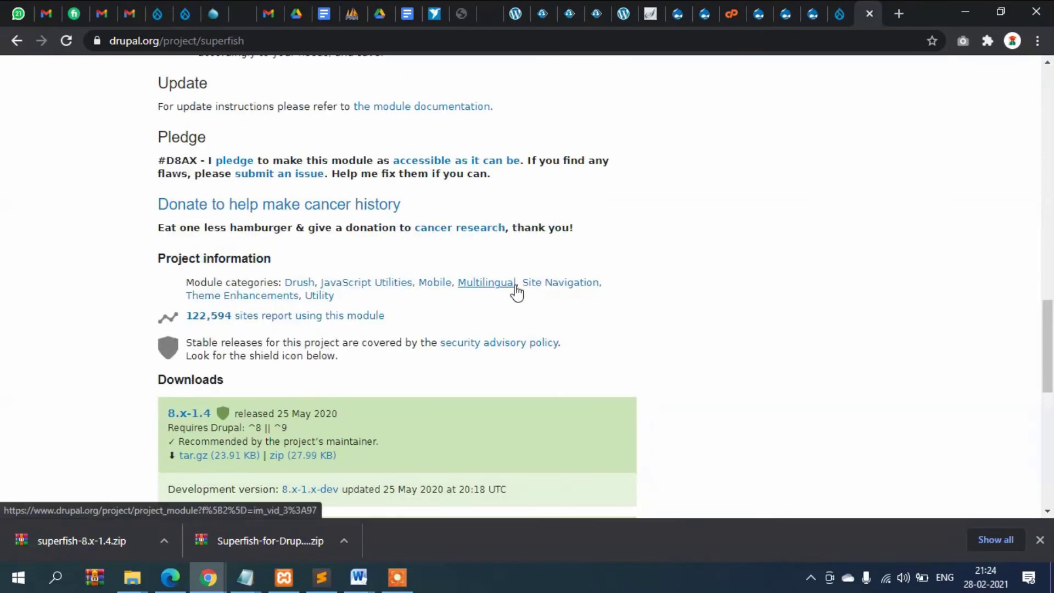
{"action": "left_click", "coordinate": [124, 205]}
{"action": "scroll", "coordinate": [118, 204], "scroll_direction": "up", "scroll_amount": 5}
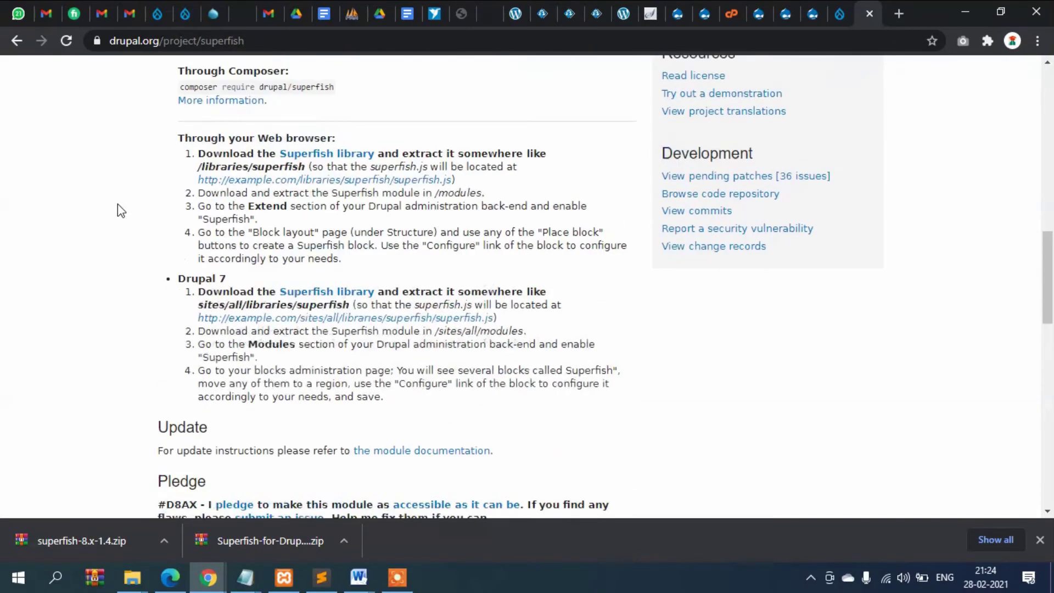
{"action": "scroll", "coordinate": [120, 211], "scroll_direction": "up", "scroll_amount": 3}
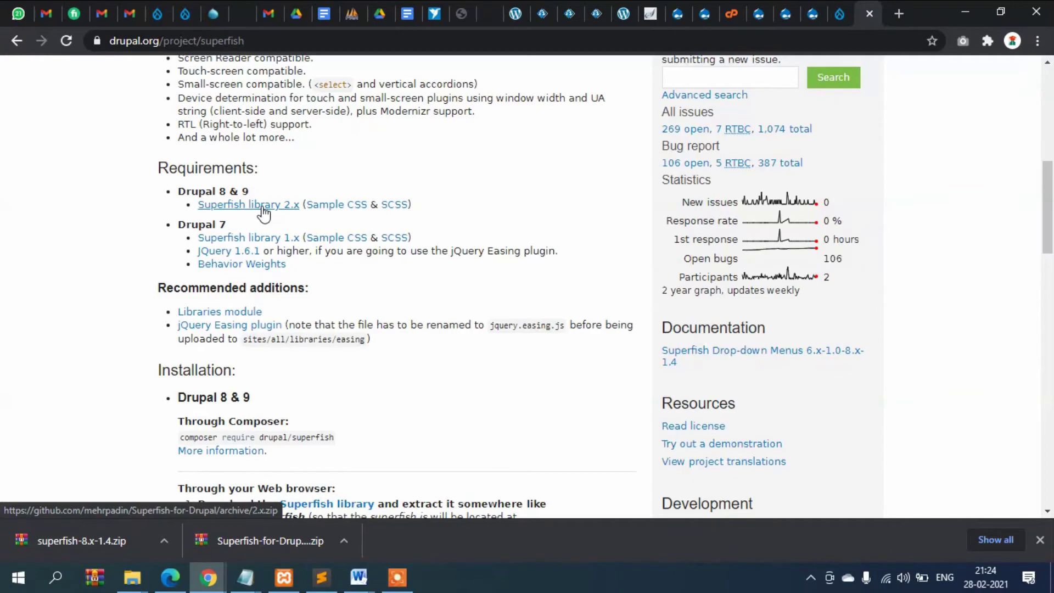
Read the /sites/all/libraries/superfish library path in the Install Superfish guide.
{"action": "left_click", "coordinate": [842, 12]}
{"action": "scroll", "coordinate": [439, 264], "scroll_direction": "down", "scroll_amount": 4}
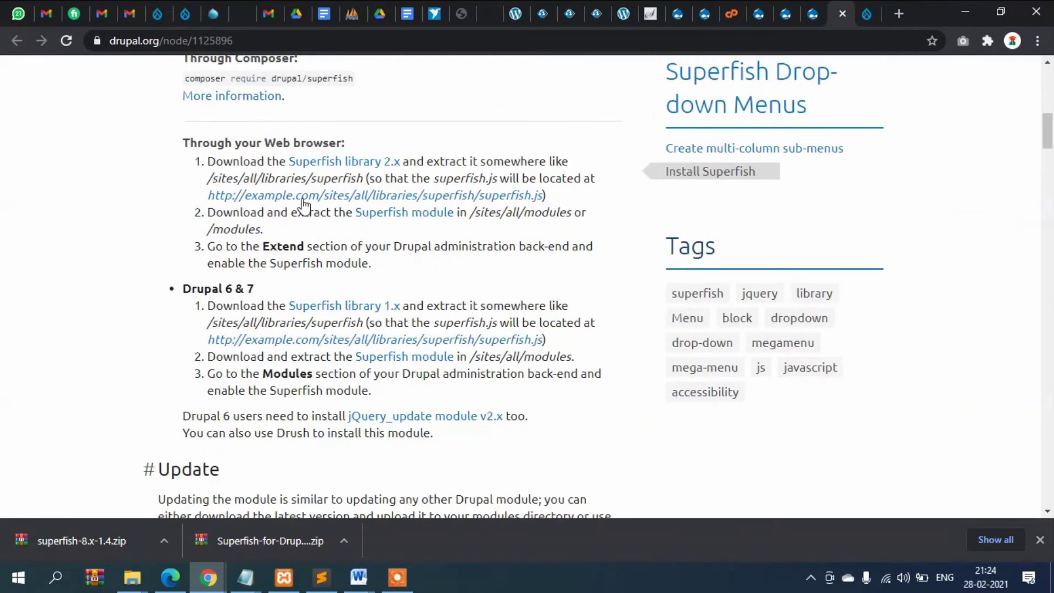
{"action": "double_click", "coordinate": [224, 178]}
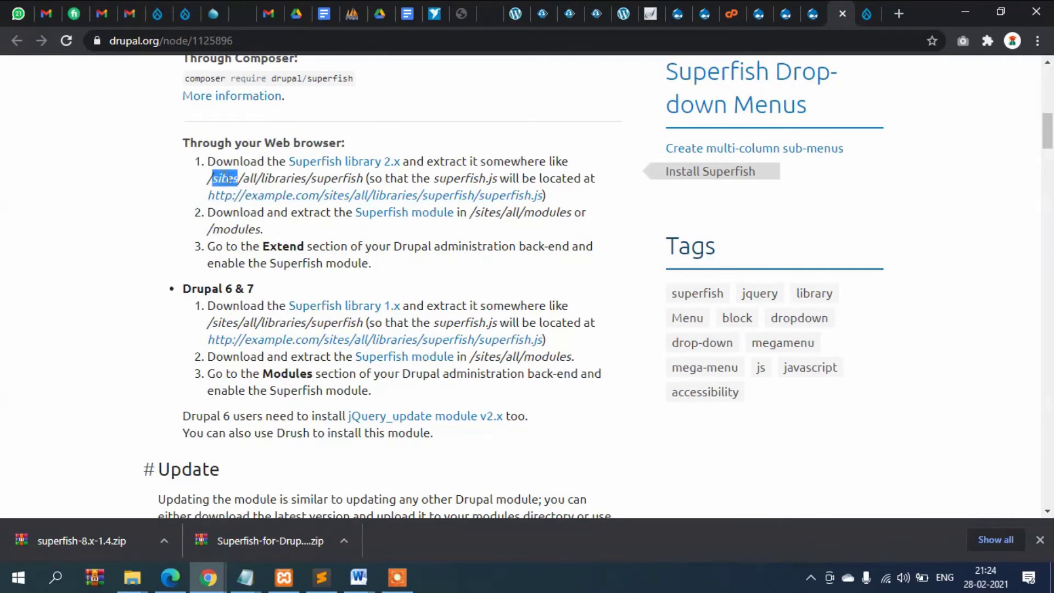
{"action": "double_click", "coordinate": [250, 178]}
{"action": "double_click", "coordinate": [306, 179]}
{"action": "double_click", "coordinate": [323, 178]}
In File Manager, check that the current folder path is sites/all/libraries.
{"action": "left_click", "coordinate": [737, 8]}
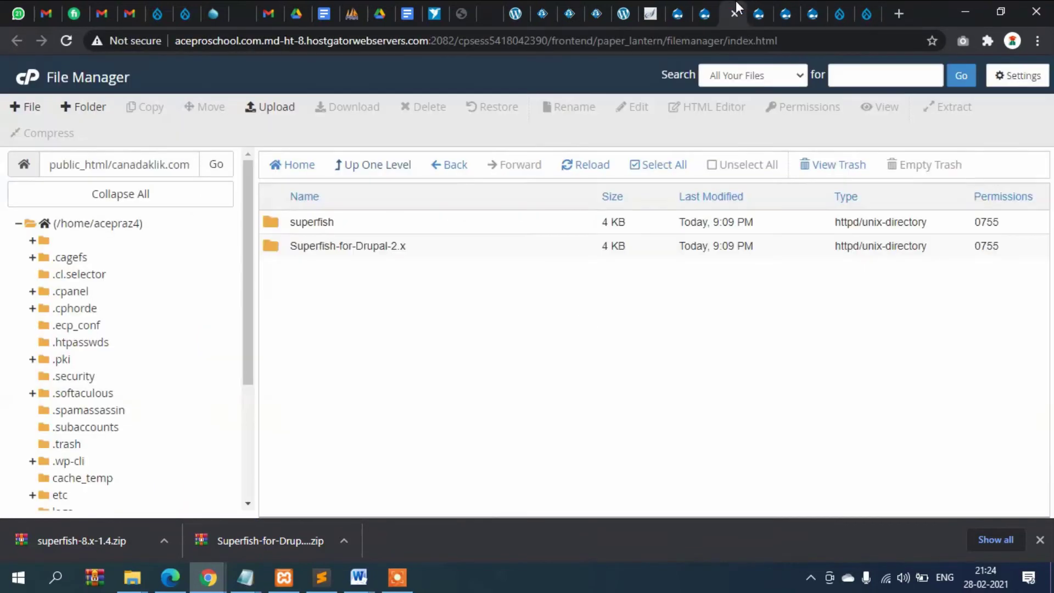
{"action": "left_click_drag", "start_coordinate": [177, 159], "coordinate": [191, 156]}
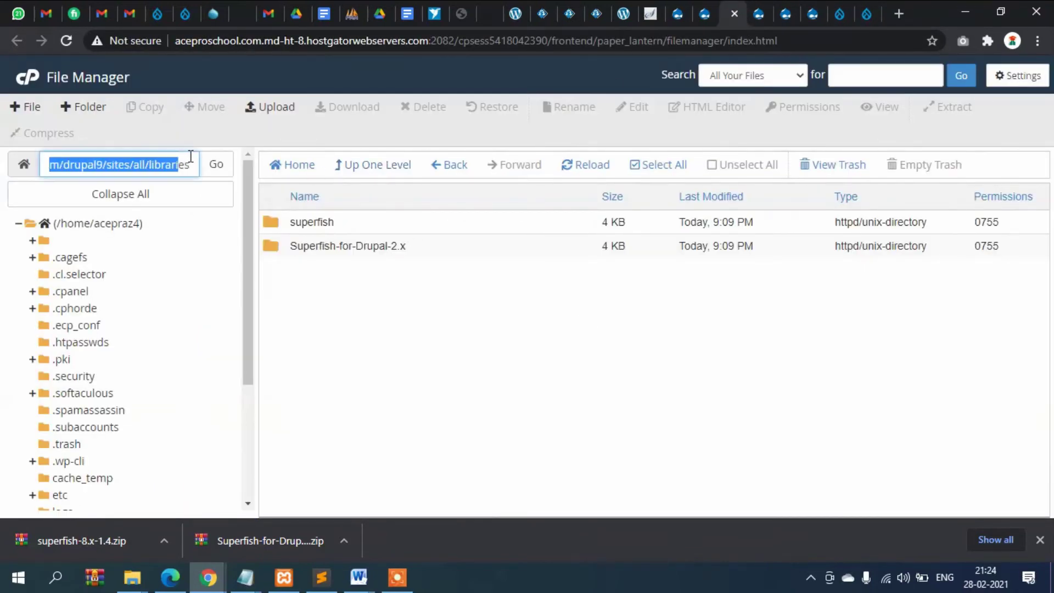
{"action": "double_click", "coordinate": [117, 165]}
{"action": "double_click", "coordinate": [139, 165]}
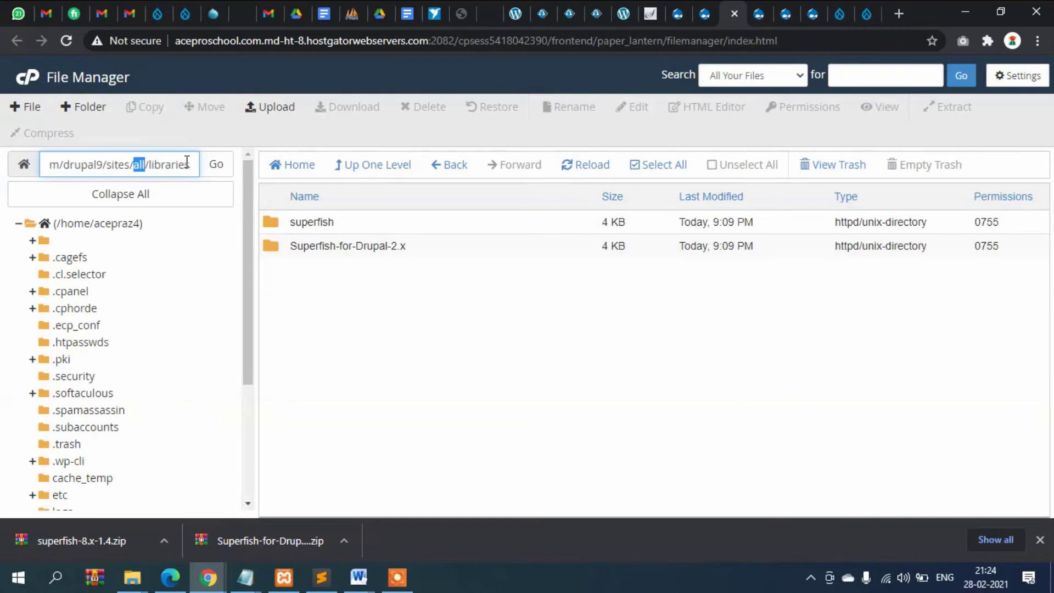
{"action": "double_click", "coordinate": [186, 164]}
Delete the Superfish-for-Drupal-2.x folder, then go up two folder levels.
{"action": "left_click", "coordinate": [280, 222]}
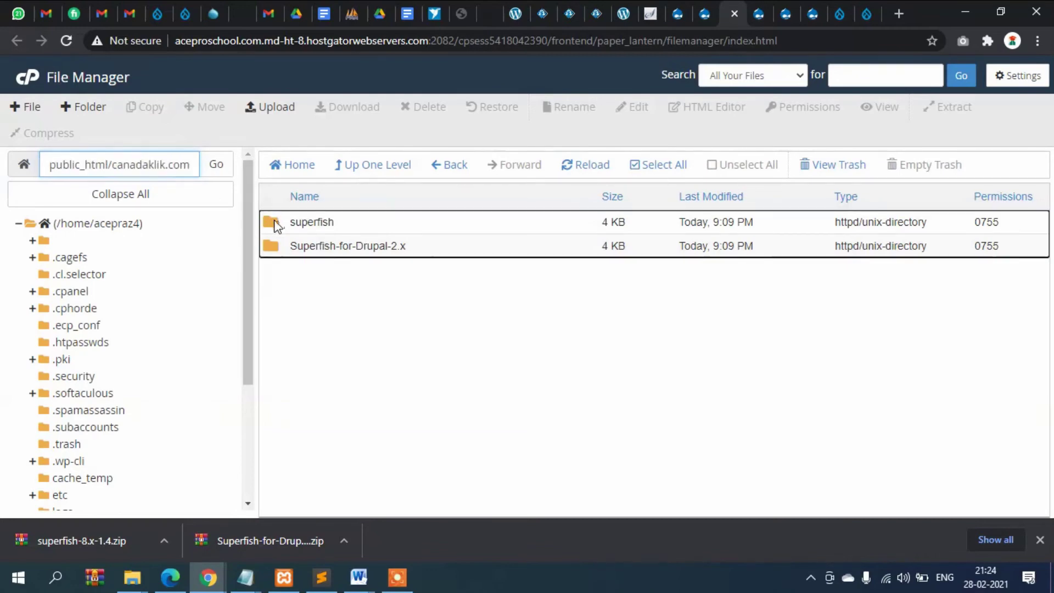
{"action": "left_click", "coordinate": [301, 245]}
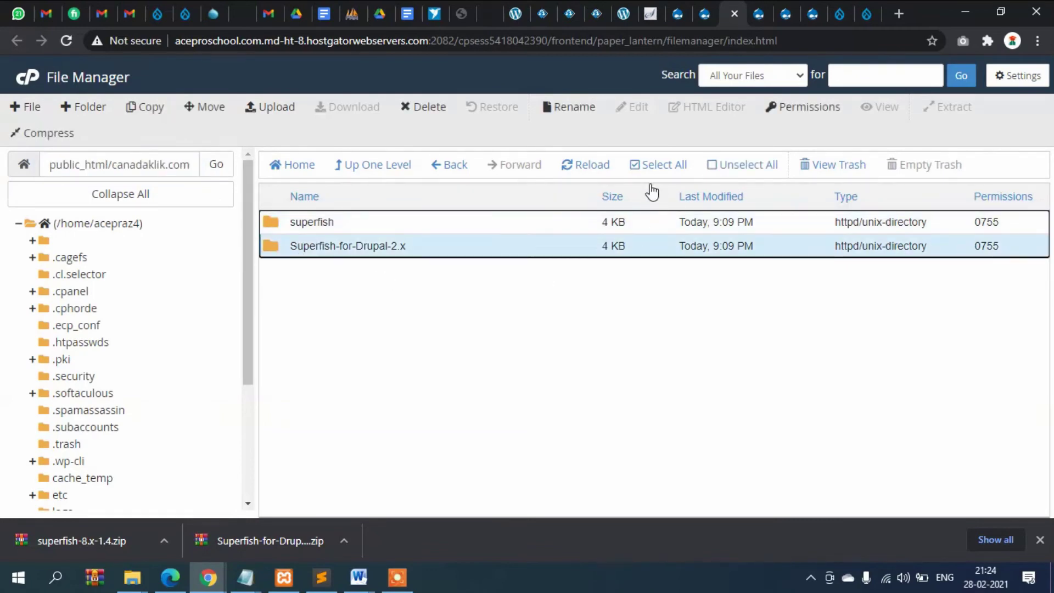
{"action": "left_click", "coordinate": [426, 109]}
{"action": "left_click", "coordinate": [645, 335]}
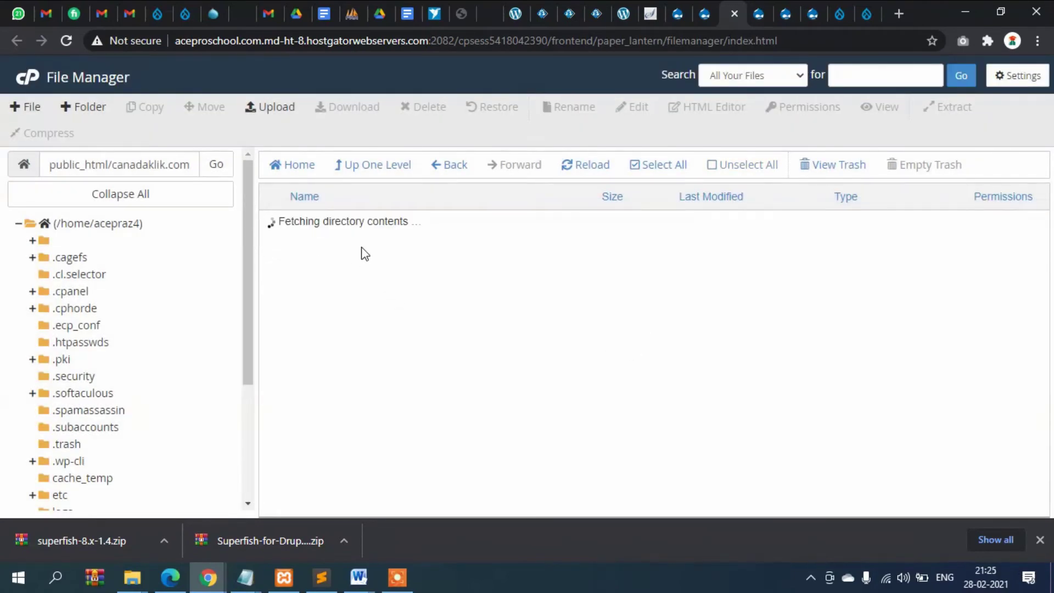
{"action": "left_click", "coordinate": [375, 168]}
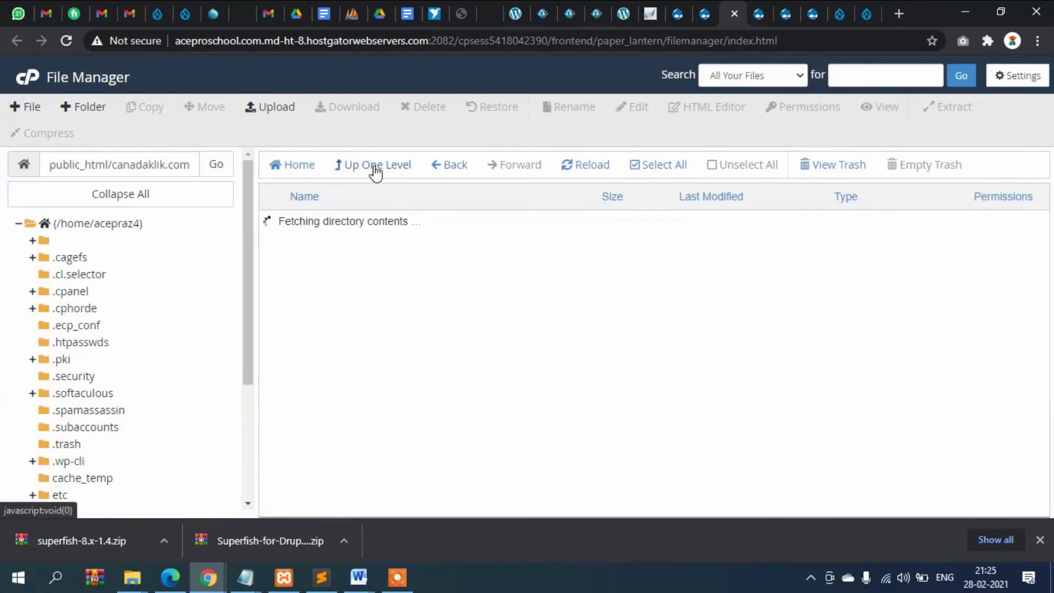
{"action": "left_click", "coordinate": [376, 171]}
Read through the Superfish module's documentation page on Drupal.org.
{"action": "left_click", "coordinate": [841, 14]}
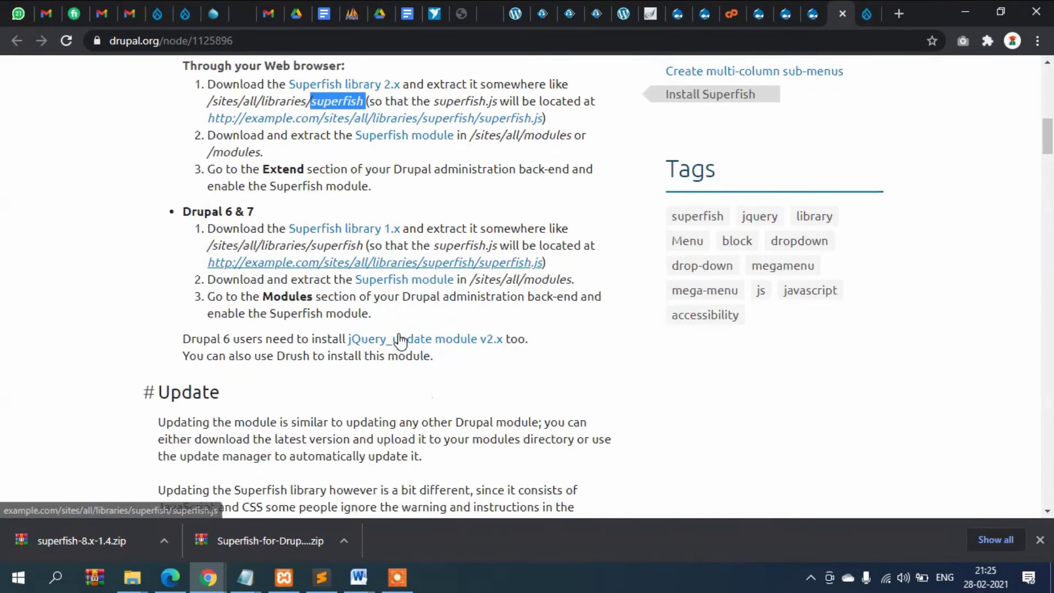
{"action": "scroll", "coordinate": [390, 336], "scroll_direction": "down", "scroll_amount": 8}
{"action": "scroll", "coordinate": [390, 337], "scroll_direction": "down", "scroll_amount": 3}
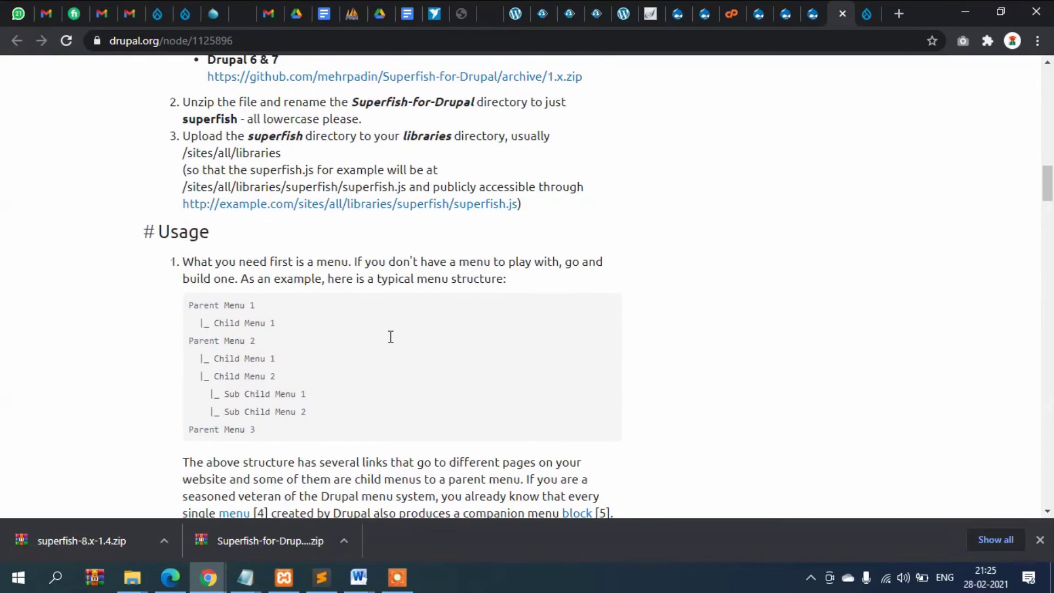
{"action": "scroll", "coordinate": [390, 337], "scroll_direction": "up", "scroll_amount": 3}
{"action": "scroll", "coordinate": [336, 332], "scroll_direction": "down", "scroll_amount": 1}
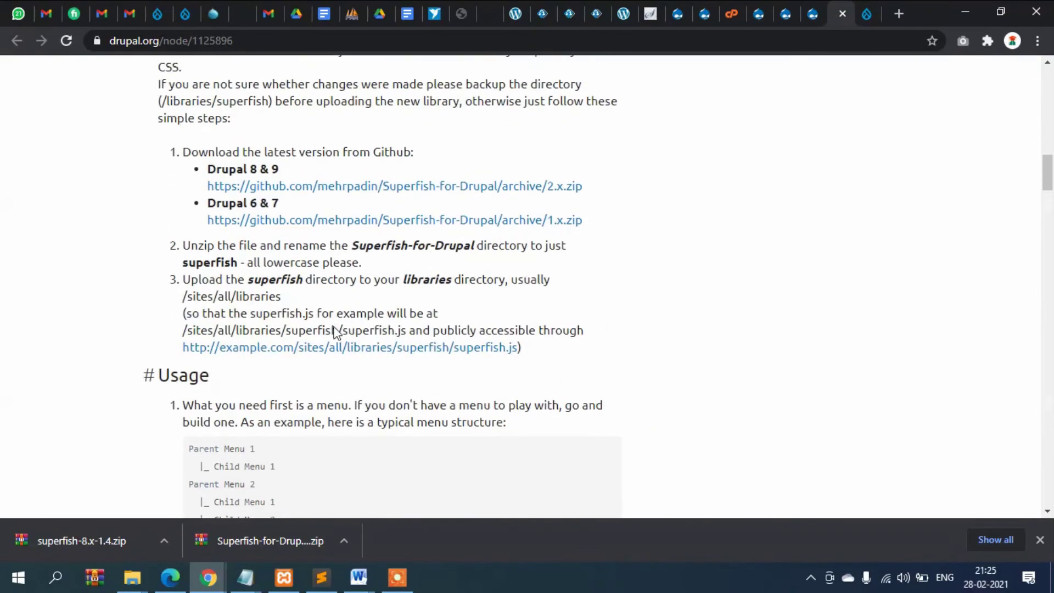
{"action": "scroll", "coordinate": [336, 330], "scroll_direction": "down", "scroll_amount": 12}
{"action": "scroll", "coordinate": [346, 242], "scroll_direction": "up", "scroll_amount": 5}
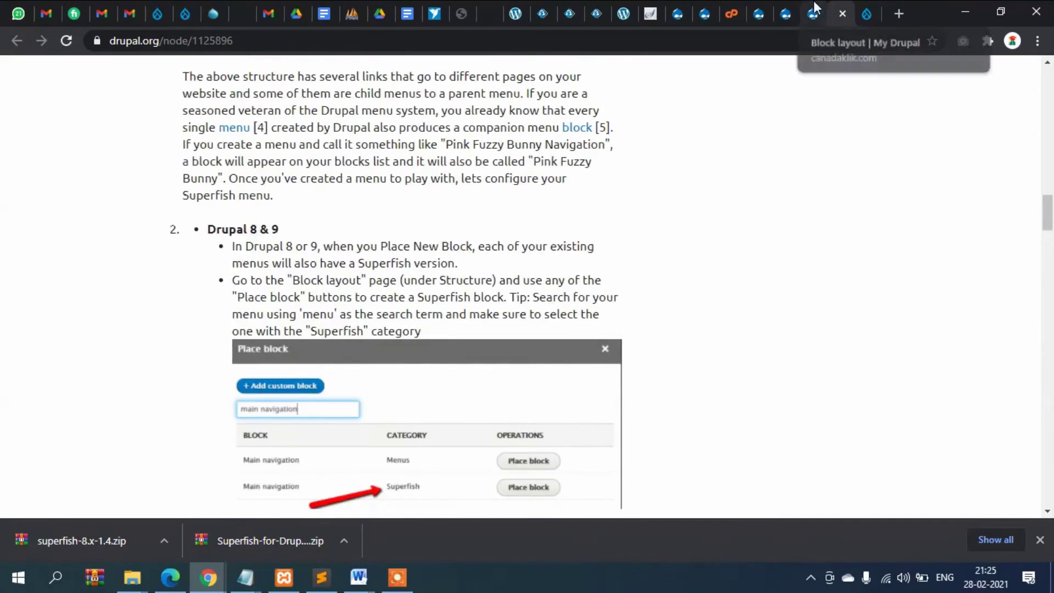
Scroll the Superfish project page to its Downloads list showing the 8.x-1.4 release.
{"action": "left_click", "coordinate": [867, 11]}
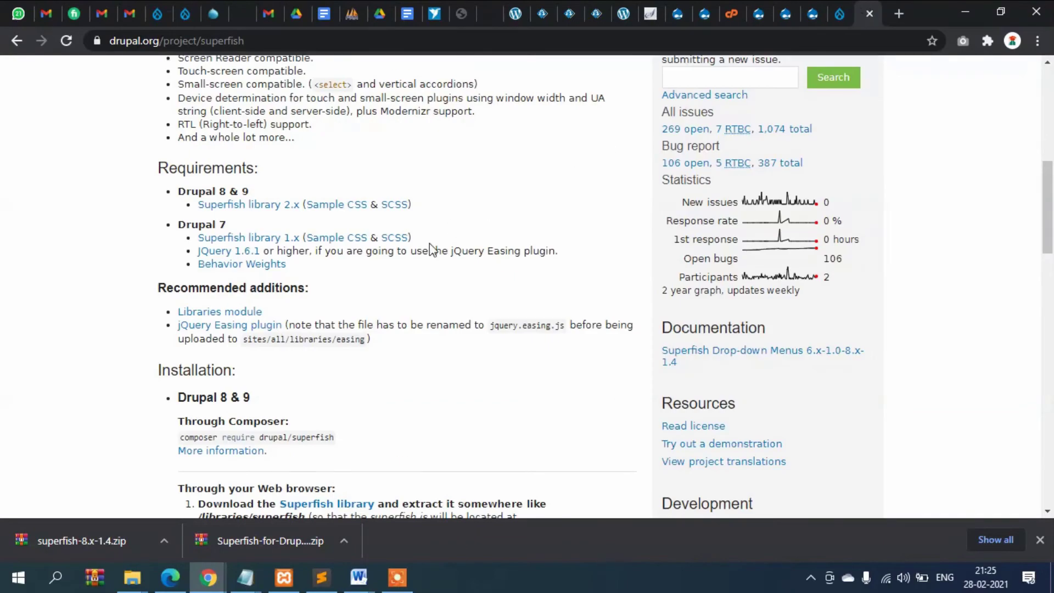
{"action": "scroll", "coordinate": [431, 250], "scroll_direction": "down", "scroll_amount": 5}
{"action": "scroll", "coordinate": [420, 256], "scroll_direction": "up", "scroll_amount": 2}
{"action": "scroll", "coordinate": [420, 261], "scroll_direction": "down", "scroll_amount": 10}
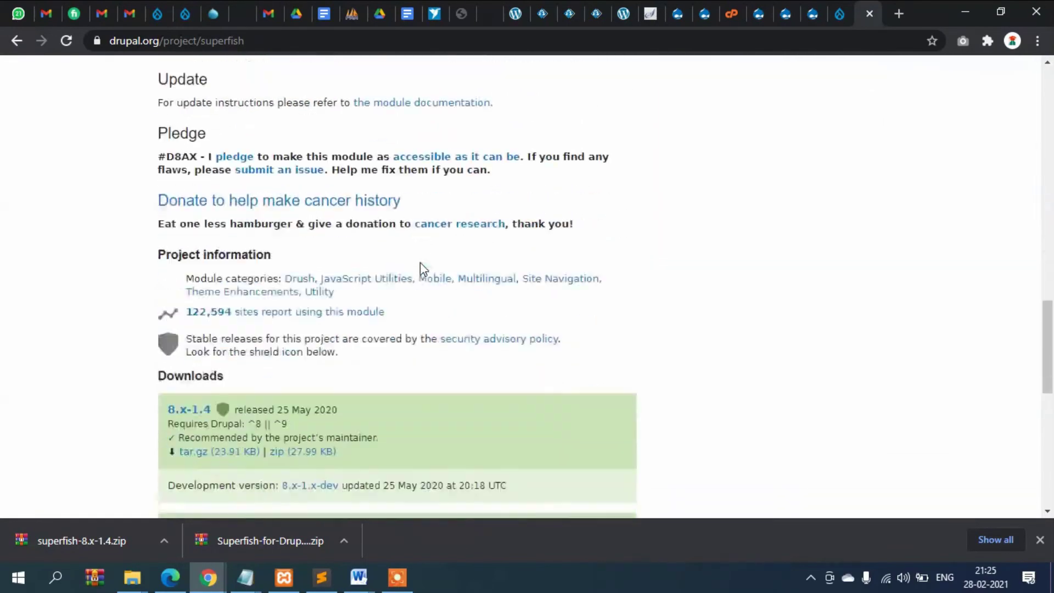
{"action": "scroll", "coordinate": [420, 262], "scroll_direction": "down", "scroll_amount": 3}
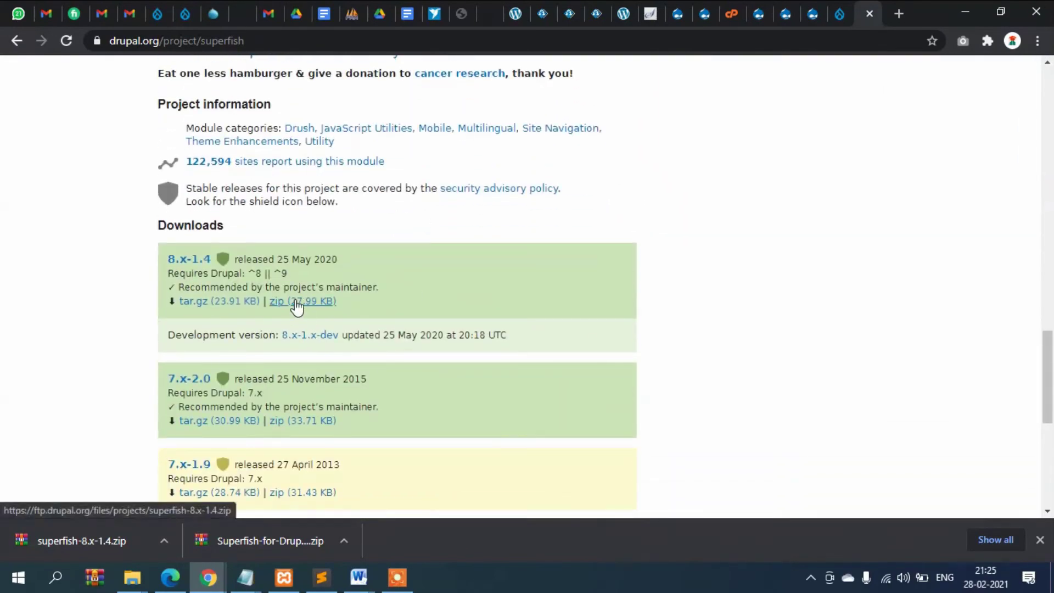
Confirm drupal9/modules holds superfish and superfish-8.x-1.4.zip, then reopen Drupal's Extend page.
{"action": "left_click", "coordinate": [731, 13]}
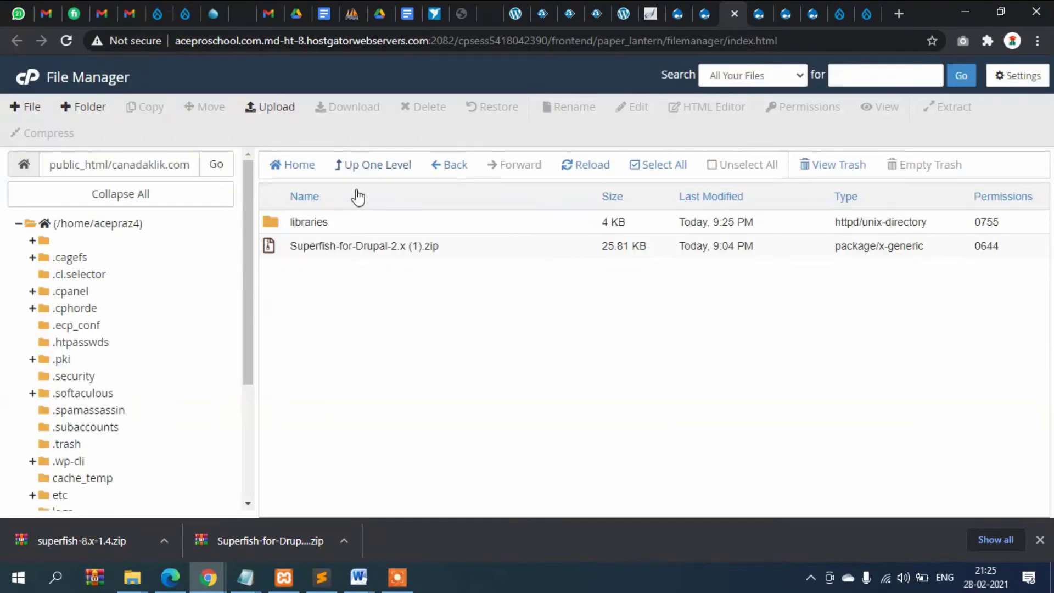
{"action": "left_click", "coordinate": [364, 167]}
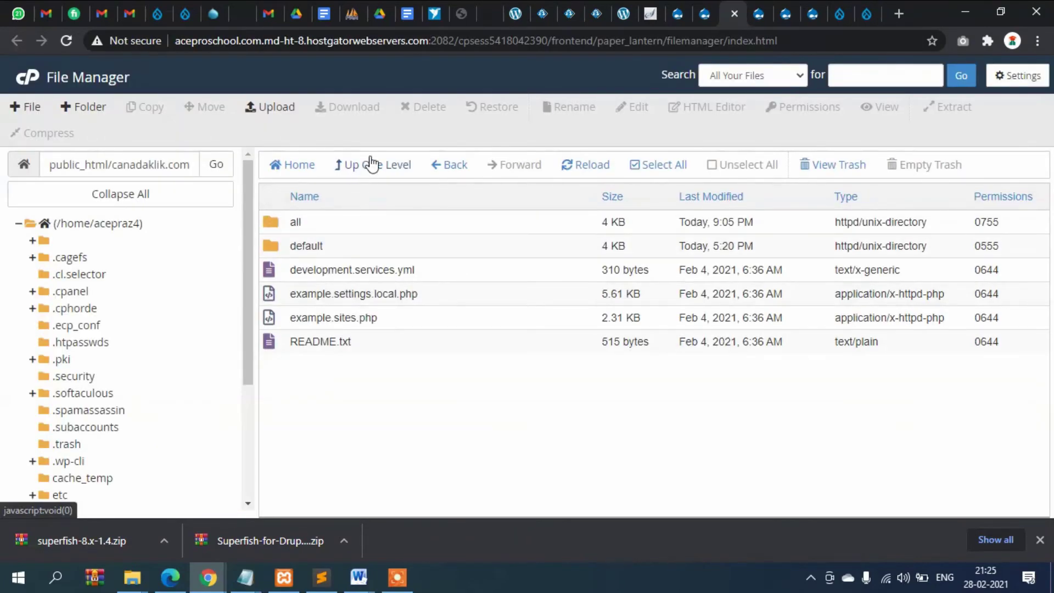
{"action": "left_click", "coordinate": [371, 164]}
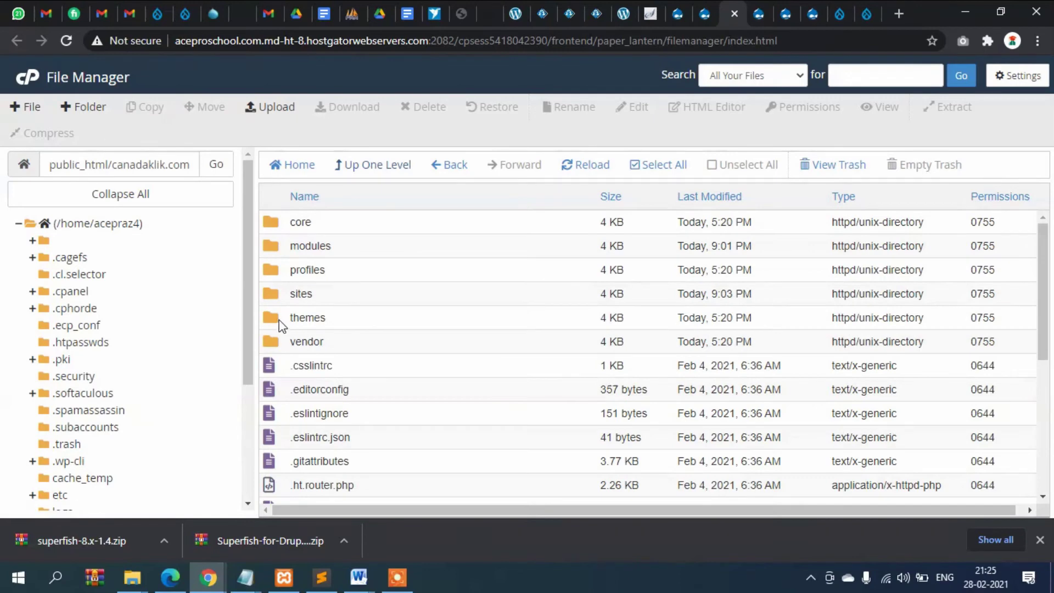
{"action": "double_click", "coordinate": [272, 247]}
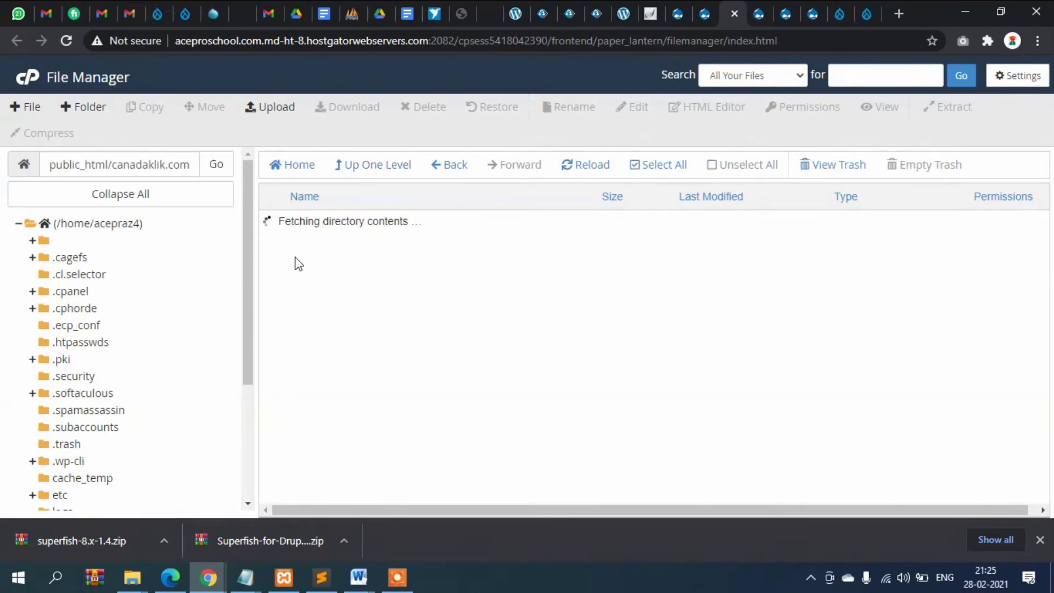
{"action": "left_click", "coordinate": [789, 9]}
{"action": "left_click", "coordinate": [47, 201]}
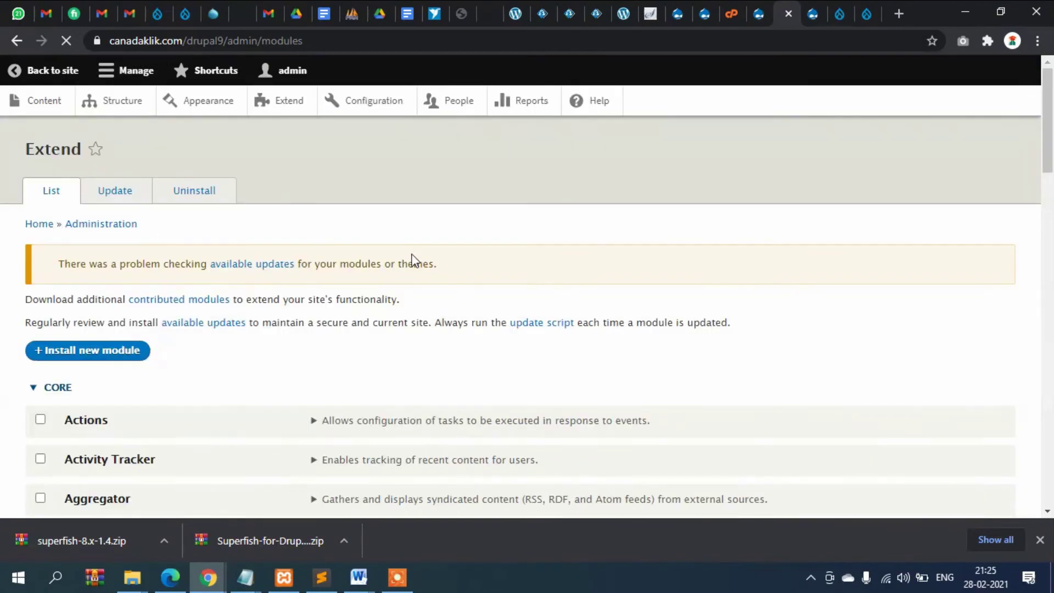
Scroll the Extend list to User Interface and verify the Superfish module is already enabled.
{"action": "scroll", "coordinate": [412, 261], "scroll_direction": "down", "scroll_amount": 20}
{"action": "scroll", "coordinate": [400, 278], "scroll_direction": "down", "scroll_amount": 20}
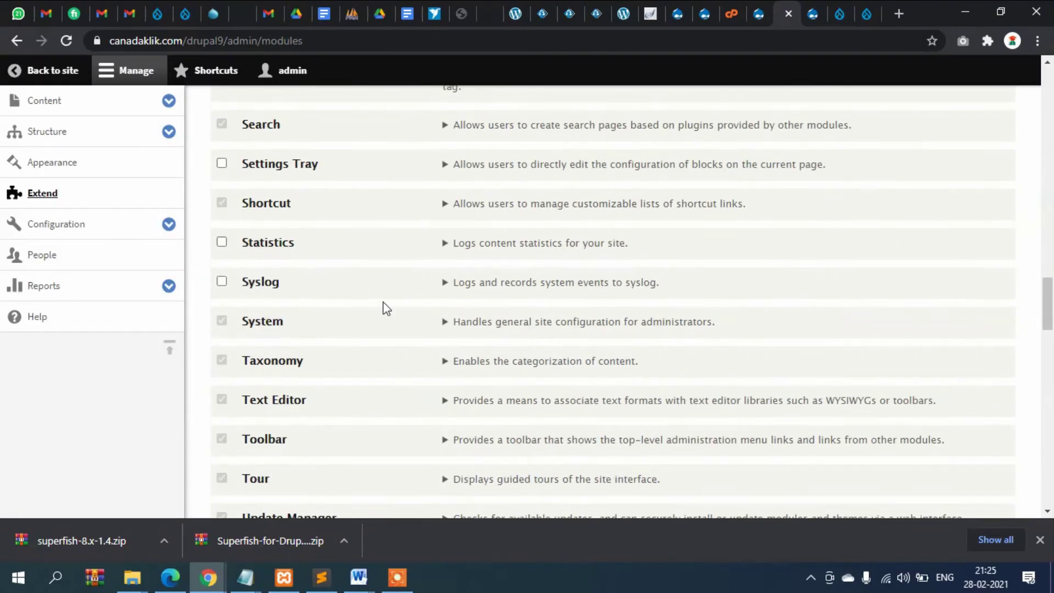
{"action": "scroll", "coordinate": [371, 305], "scroll_direction": "down", "scroll_amount": 4}
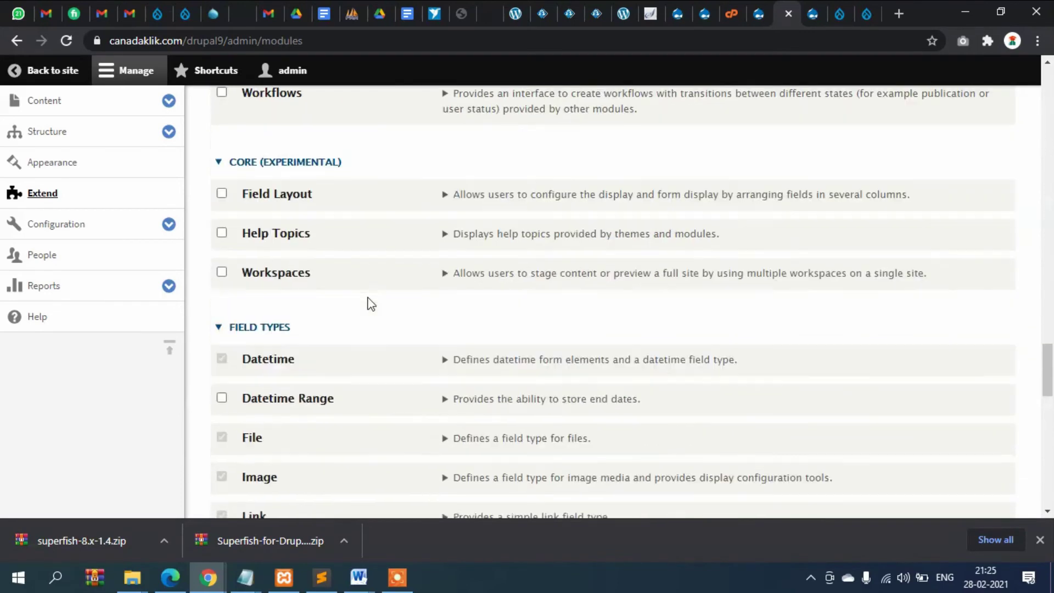
{"action": "scroll", "coordinate": [366, 296], "scroll_direction": "down", "scroll_amount": 10}
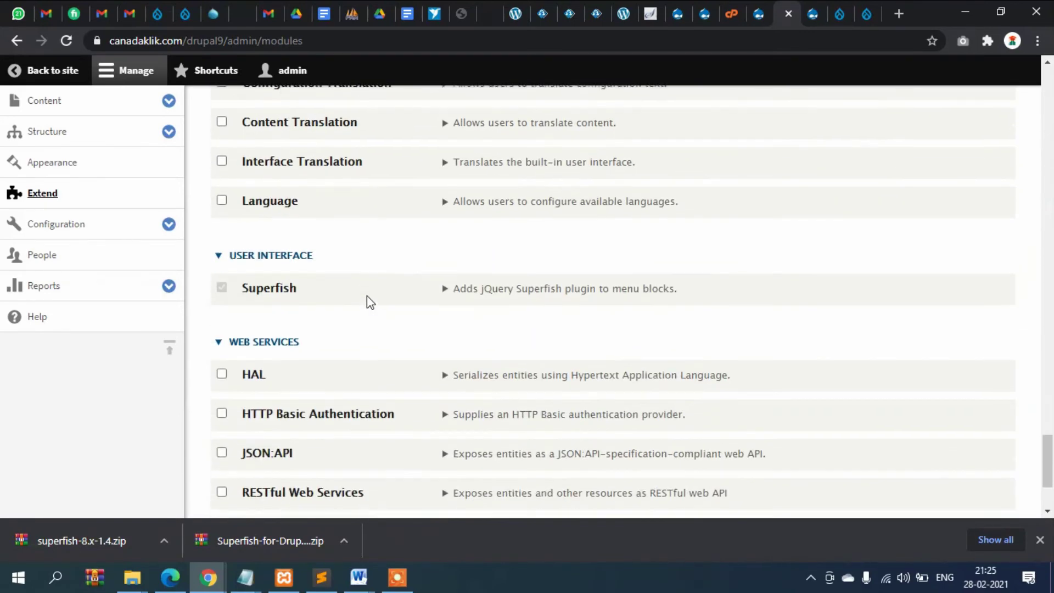
{"action": "scroll", "coordinate": [221, 230], "scroll_direction": "down", "scroll_amount": 2}
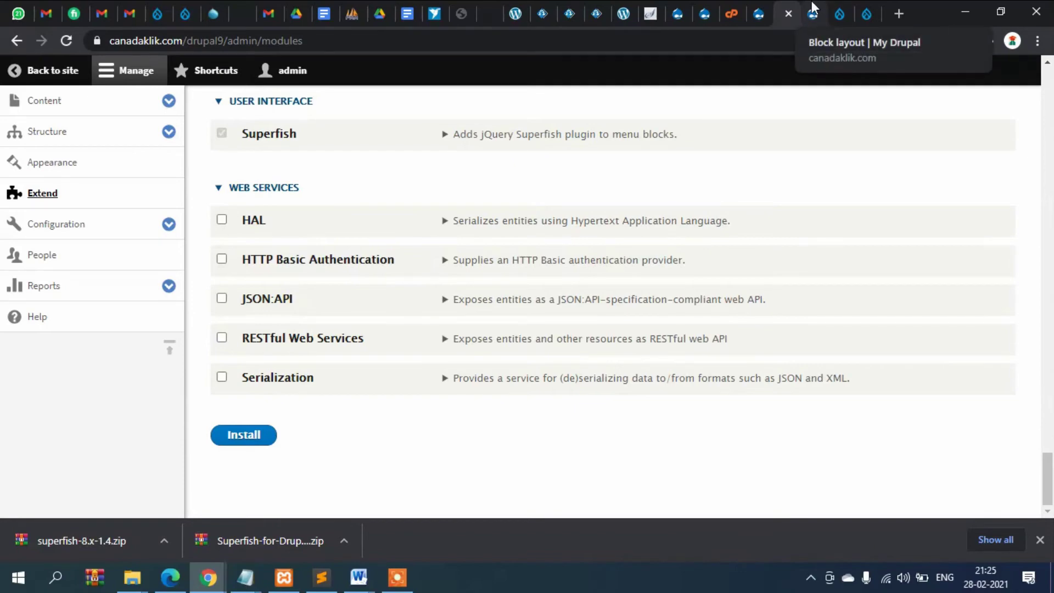
{"action": "scroll", "coordinate": [308, 258], "scroll_direction": "up", "scroll_amount": 3}
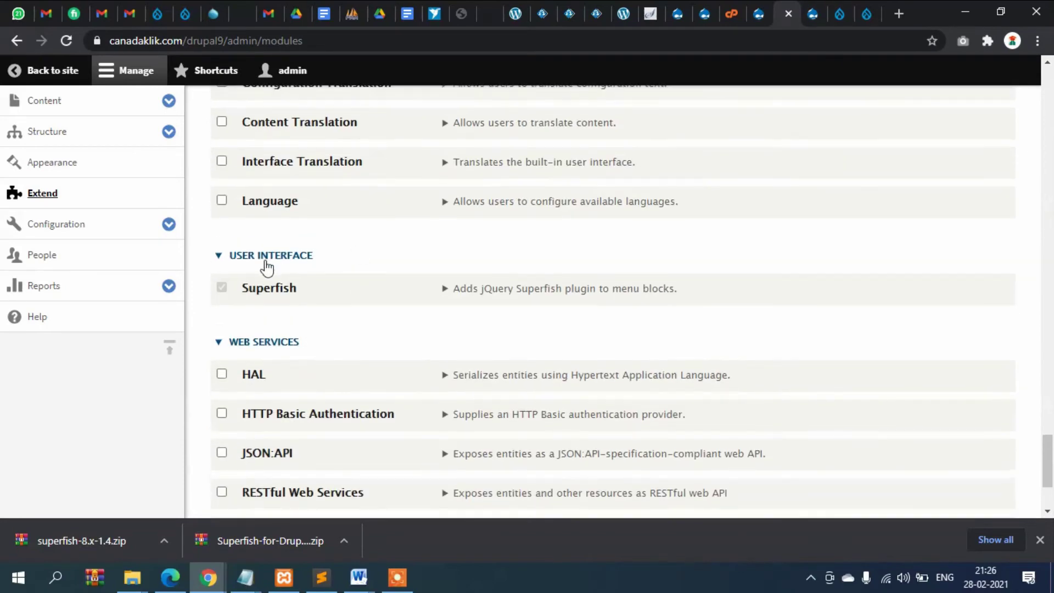
{"action": "scroll", "coordinate": [266, 266], "scroll_direction": "down", "scroll_amount": 1}
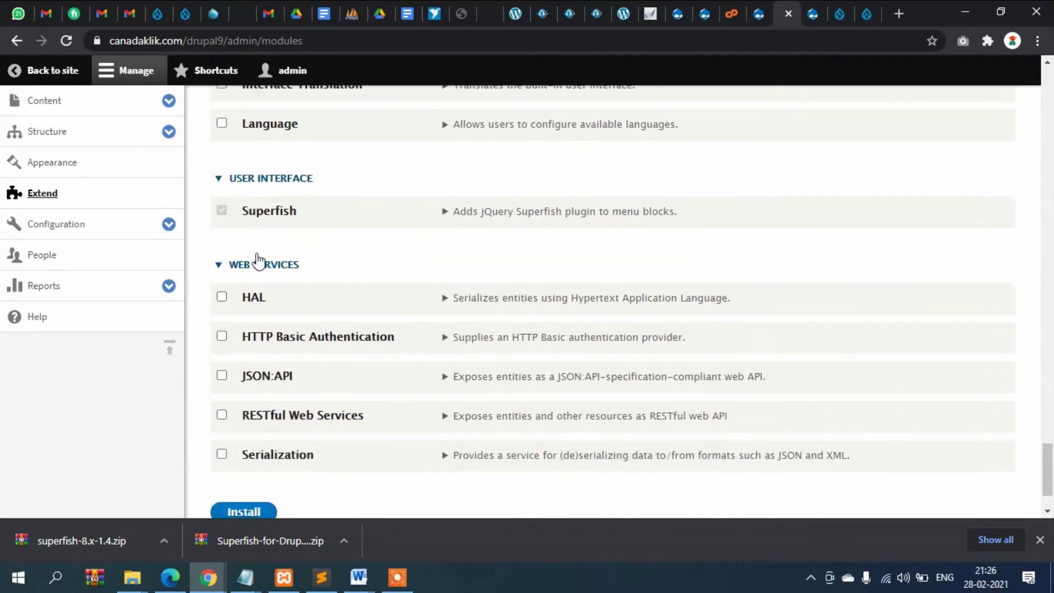
{"action": "left_click", "coordinate": [48, 132]}
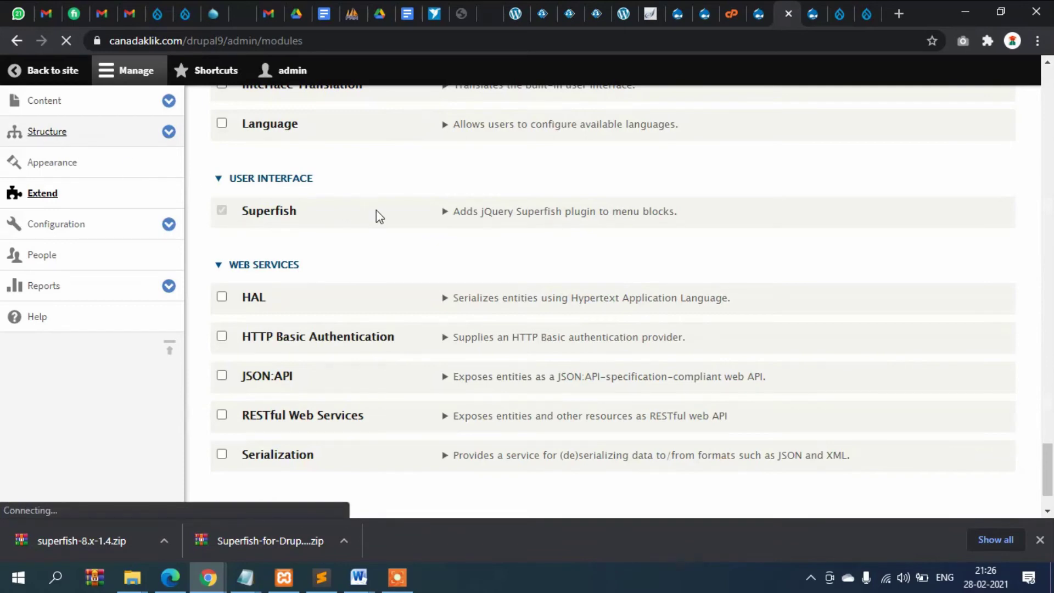
Open the Block layout page from Structure and locate the Secondary menu region.
{"action": "scroll", "coordinate": [373, 250], "scroll_direction": "down", "scroll_amount": 2}
{"action": "scroll", "coordinate": [308, 220], "scroll_direction": "up", "scroll_amount": 2}
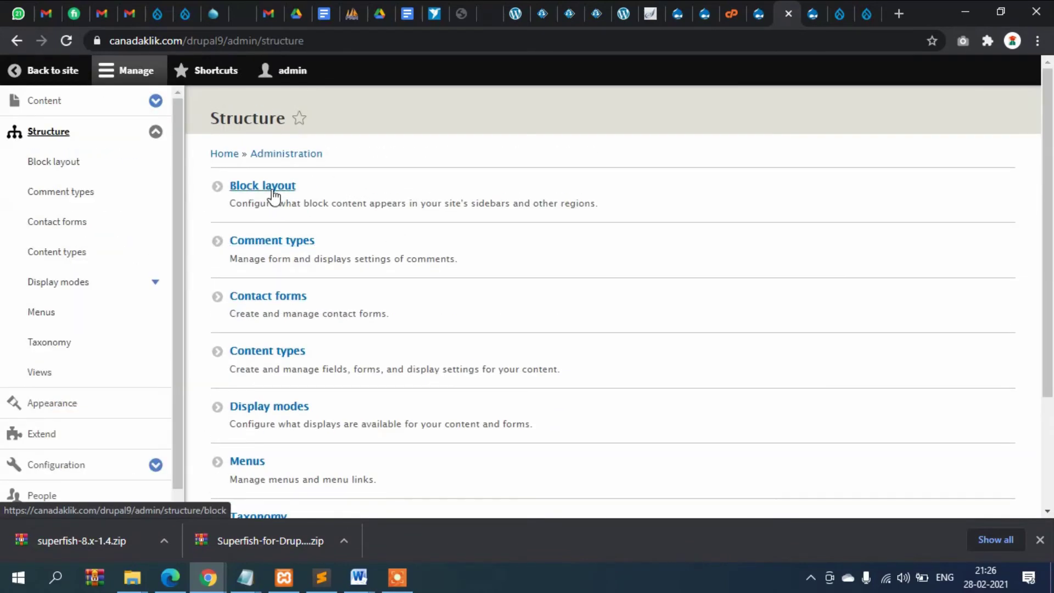
{"action": "left_click", "coordinate": [271, 194]}
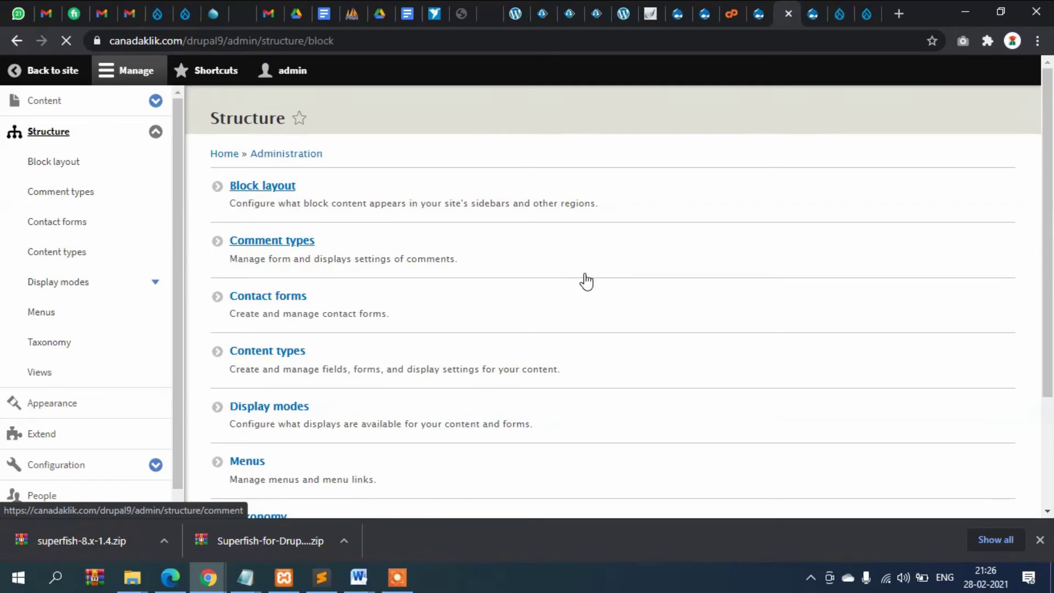
{"action": "scroll", "coordinate": [581, 278], "scroll_direction": "down", "scroll_amount": 8}
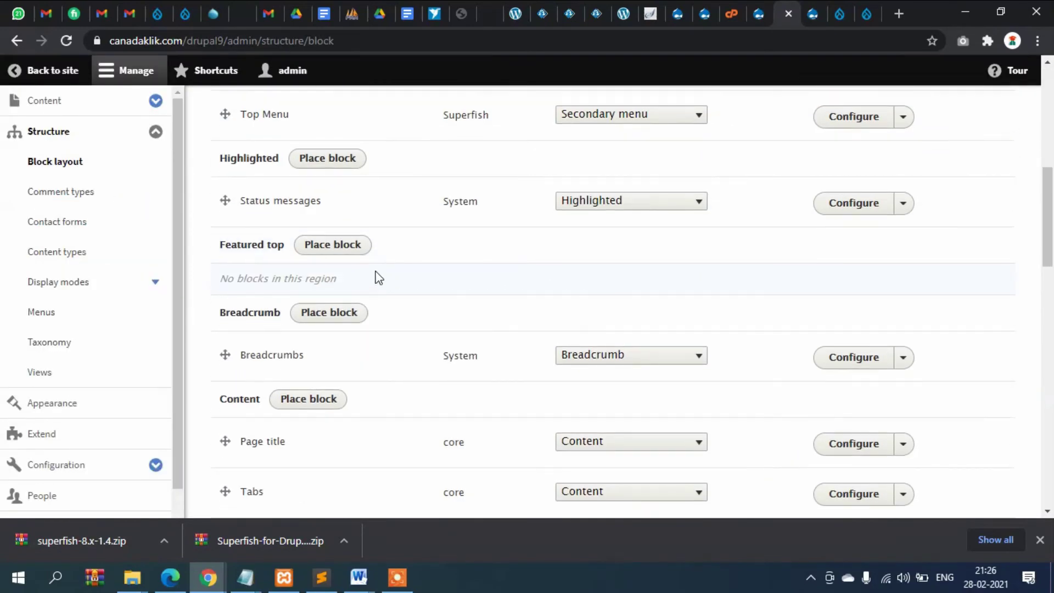
{"action": "scroll", "coordinate": [378, 277], "scroll_direction": "up", "scroll_amount": 2}
{"action": "left_click_drag", "start_coordinate": [251, 192], "coordinate": [308, 192]}
{"action": "left_click", "coordinate": [308, 193]}
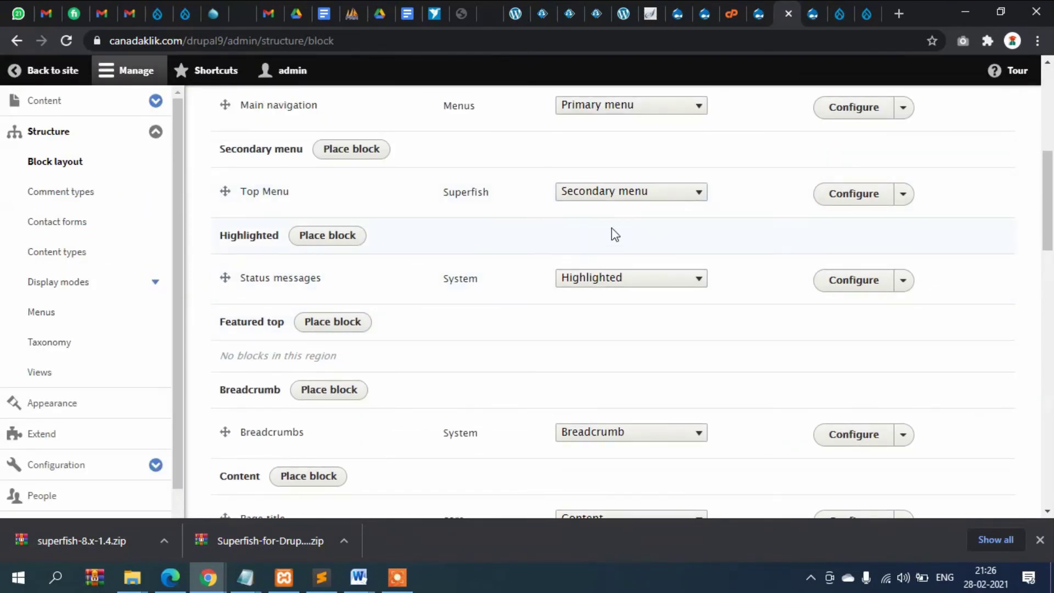
Check Place block for Secondary menu, find the Top Menu Superfish block, then close the list.
{"action": "left_click", "coordinate": [358, 152]}
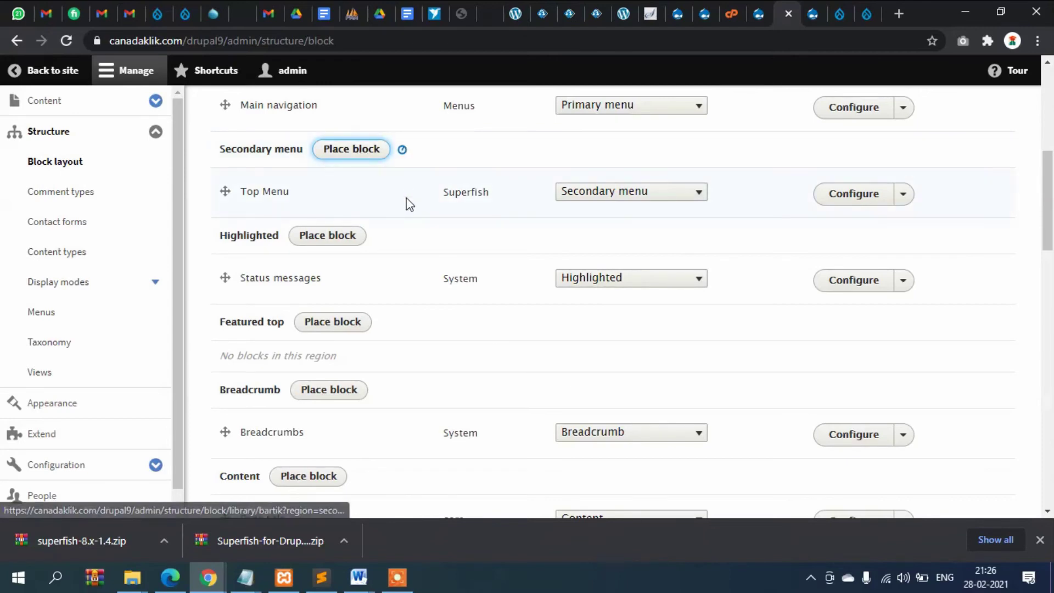
{"action": "scroll", "coordinate": [565, 258], "scroll_direction": "down", "scroll_amount": 5}
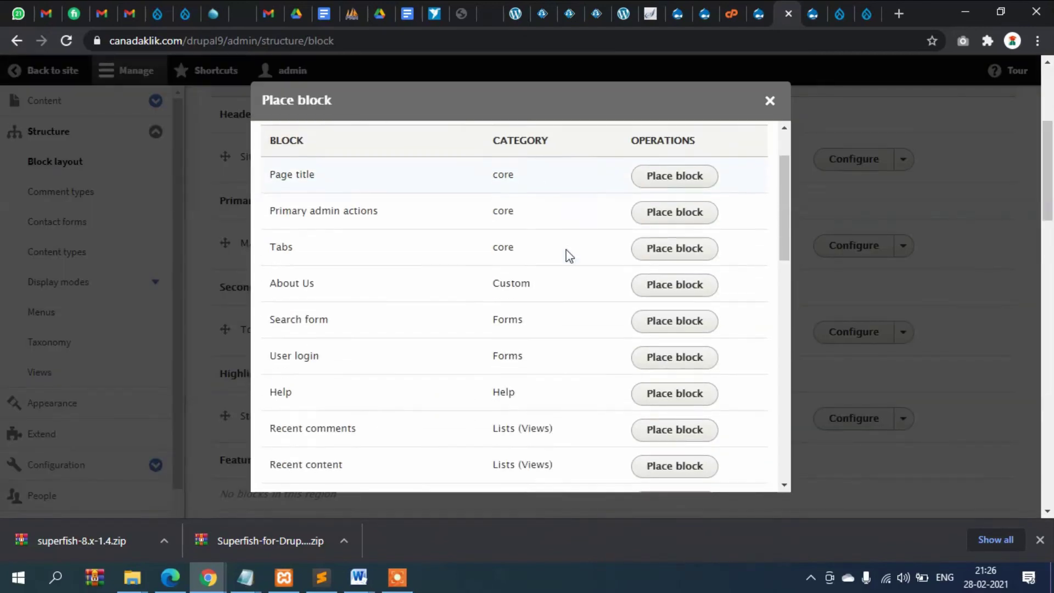
{"action": "scroll", "coordinate": [565, 260], "scroll_direction": "down", "scroll_amount": 8}
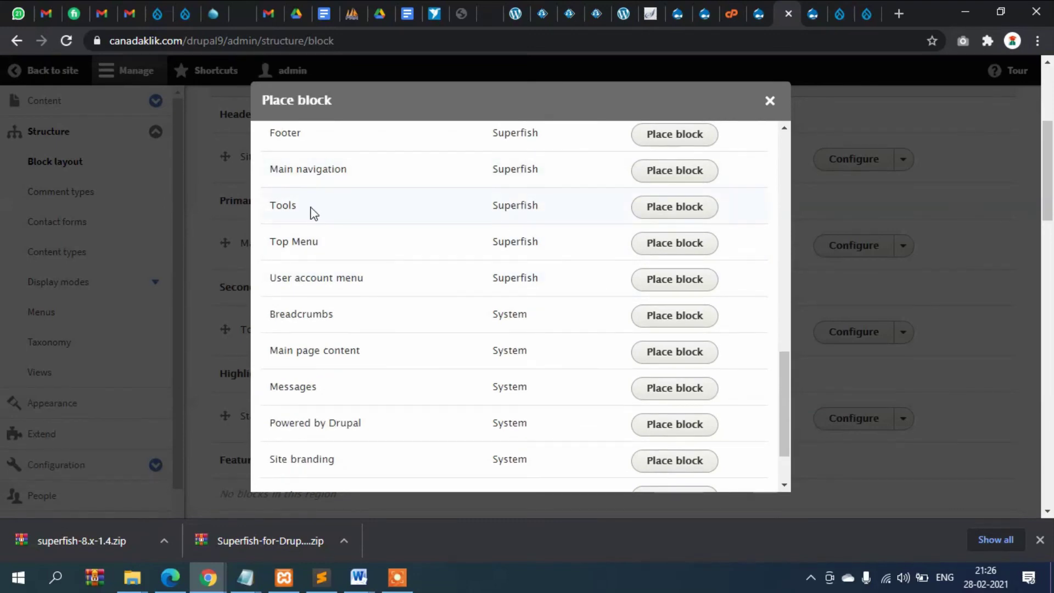
{"action": "left_click_drag", "start_coordinate": [275, 240], "coordinate": [348, 245]}
{"action": "left_click", "coordinate": [618, 235]}
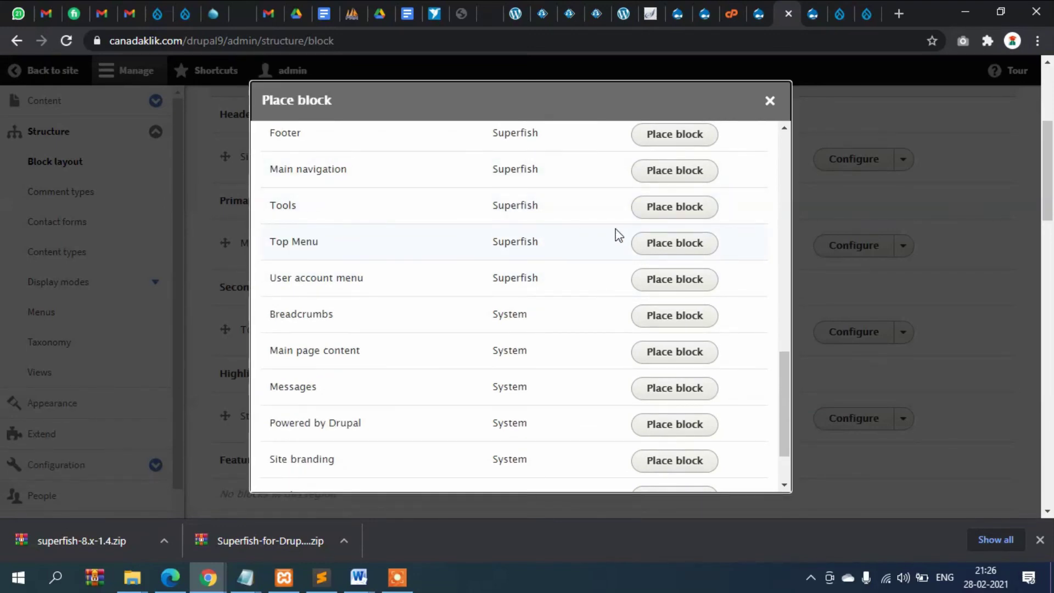
{"action": "left_click", "coordinate": [770, 101]}
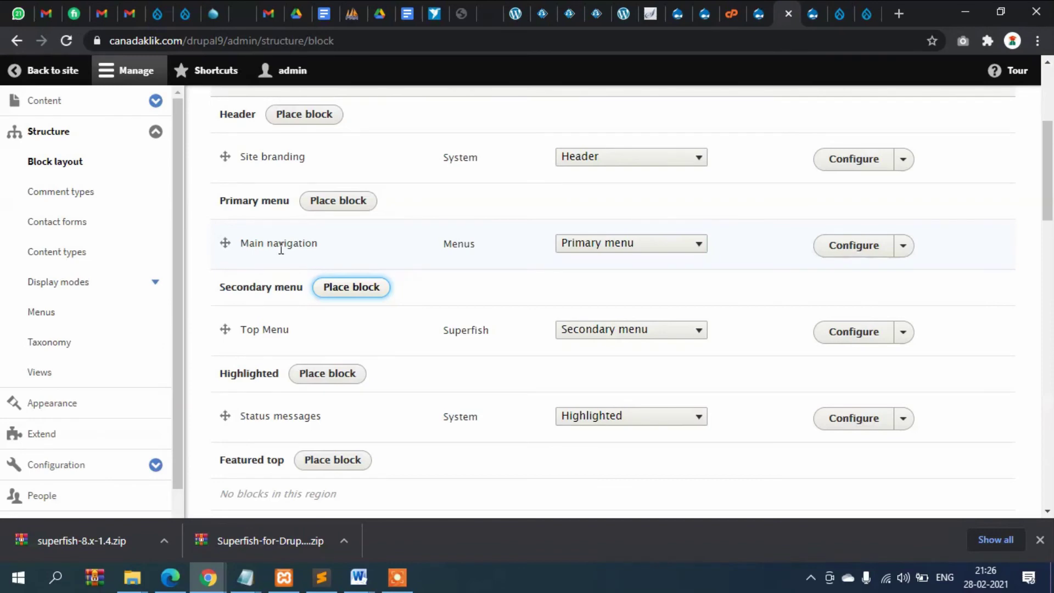
{"action": "left_click_drag", "start_coordinate": [264, 329], "coordinate": [302, 327]}
{"action": "left_click", "coordinate": [435, 291]}
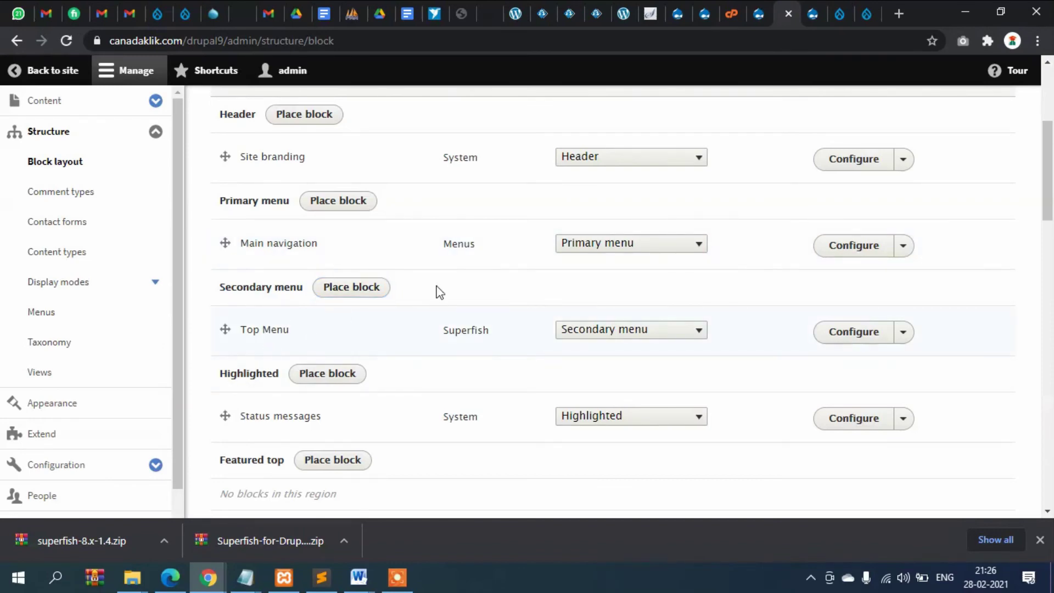
{"action": "scroll", "coordinate": [416, 300], "scroll_direction": "down", "scroll_amount": 1}
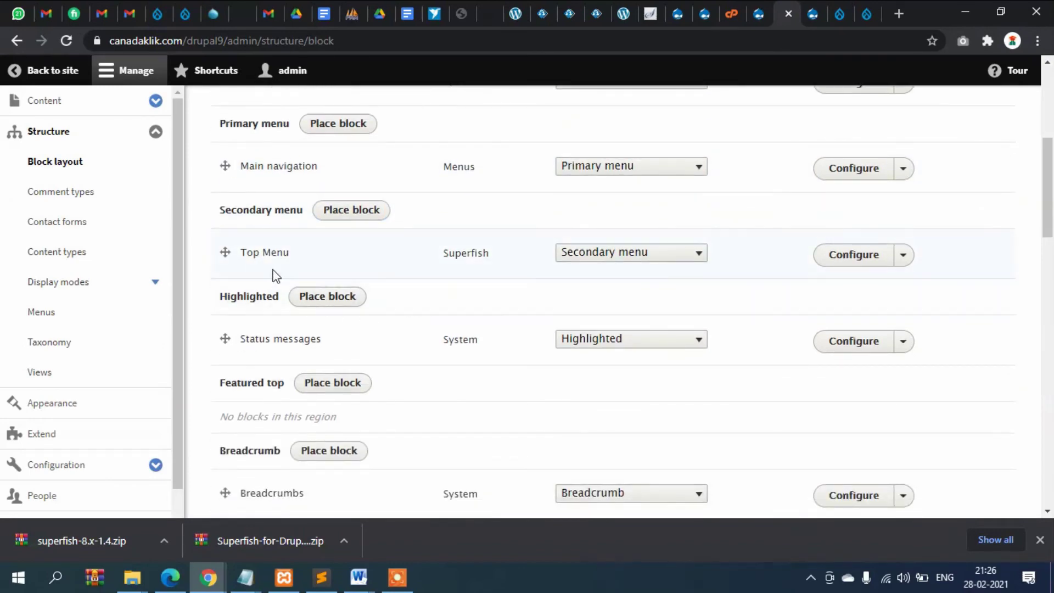
{"action": "left_click_drag", "start_coordinate": [263, 253], "coordinate": [292, 254]}
Change the Top Menu Superfish block's Style from None to Default and save the block.
{"action": "left_click", "coordinate": [854, 265]}
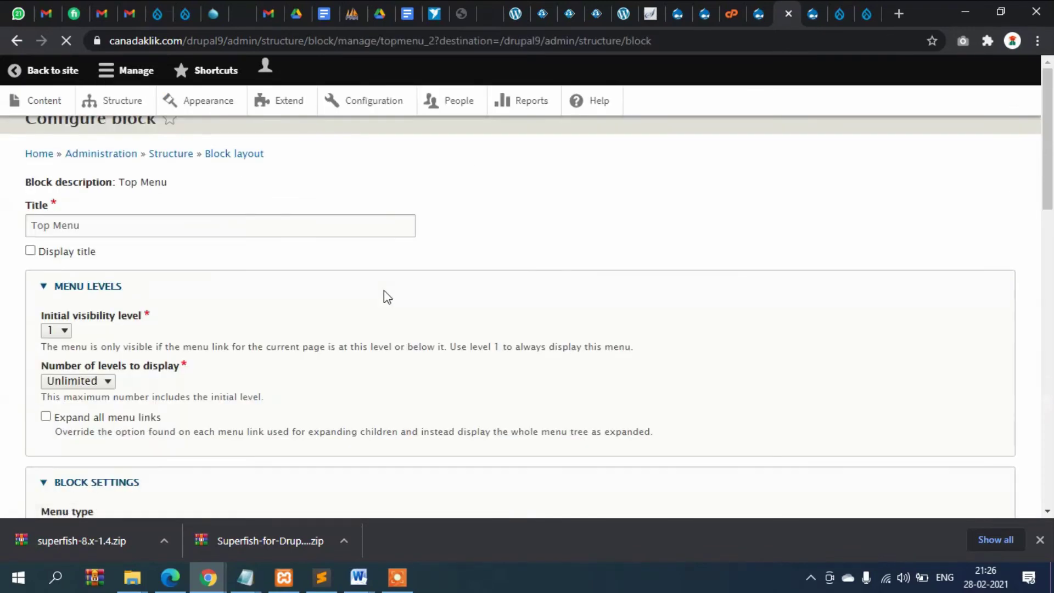
{"action": "scroll", "coordinate": [384, 295], "scroll_direction": "down", "scroll_amount": 2}
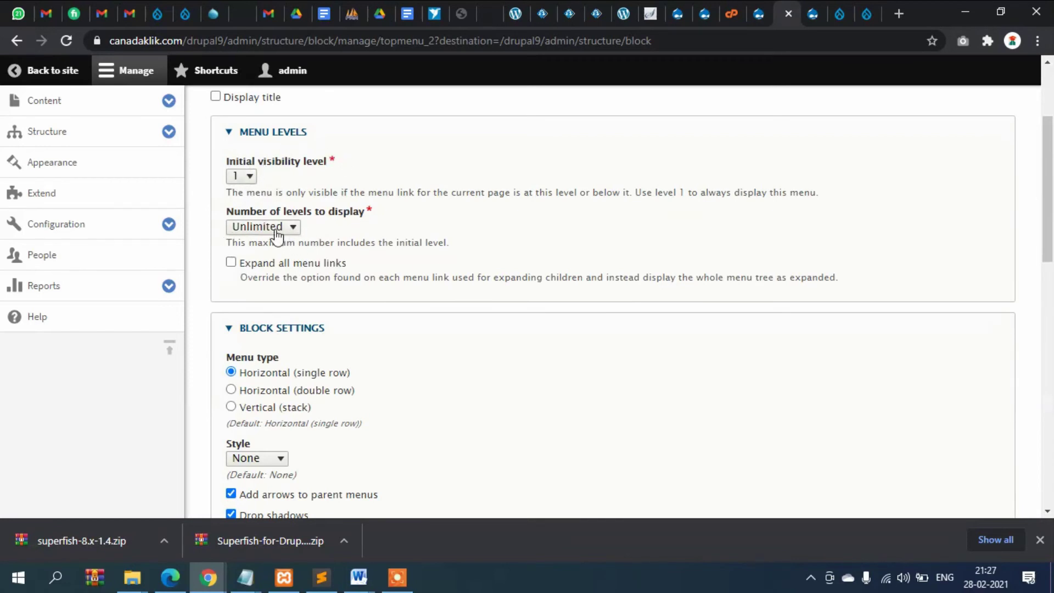
{"action": "scroll", "coordinate": [337, 236], "scroll_direction": "down", "scroll_amount": 4}
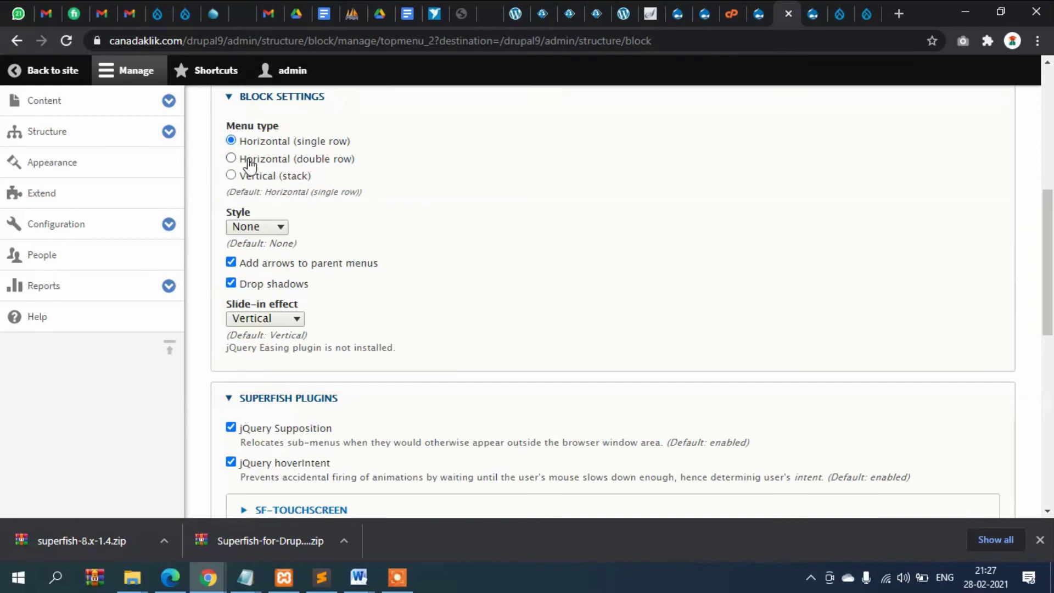
{"action": "scroll", "coordinate": [409, 225], "scroll_direction": "down", "scroll_amount": 1}
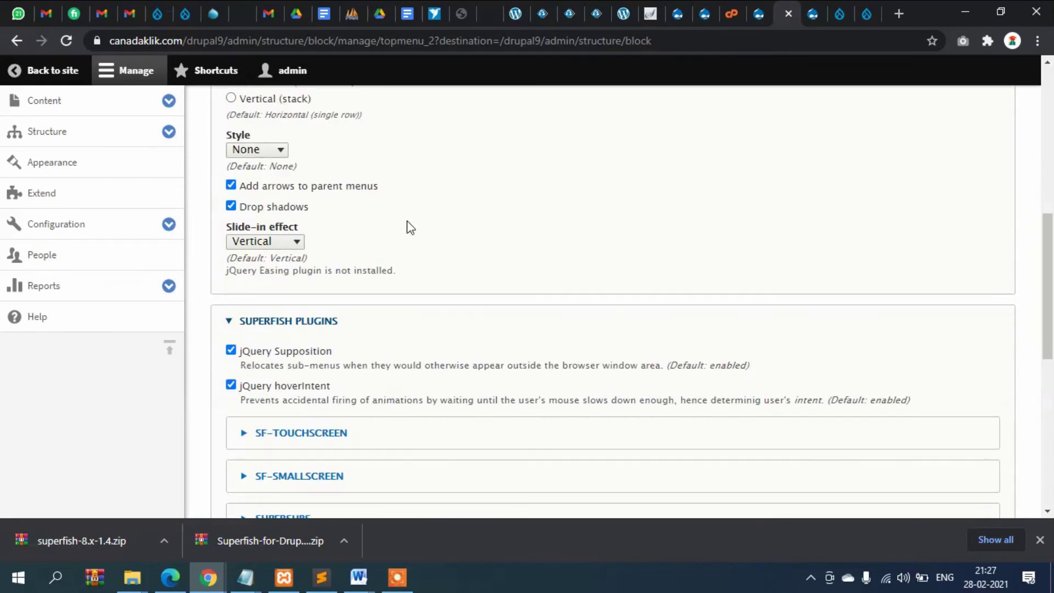
{"action": "left_click", "coordinate": [278, 151]}
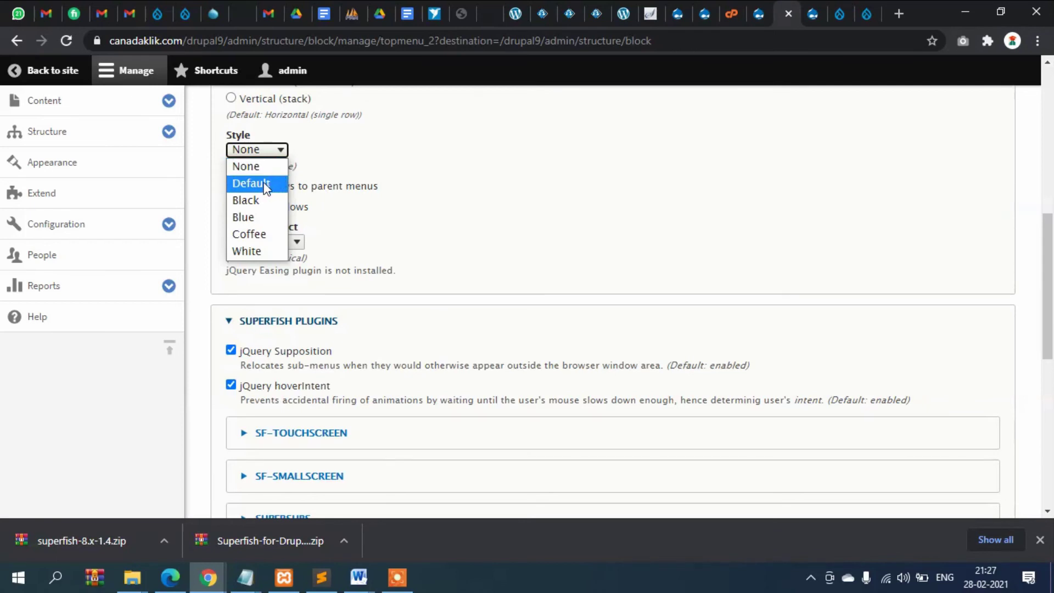
{"action": "left_click", "coordinate": [266, 185]}
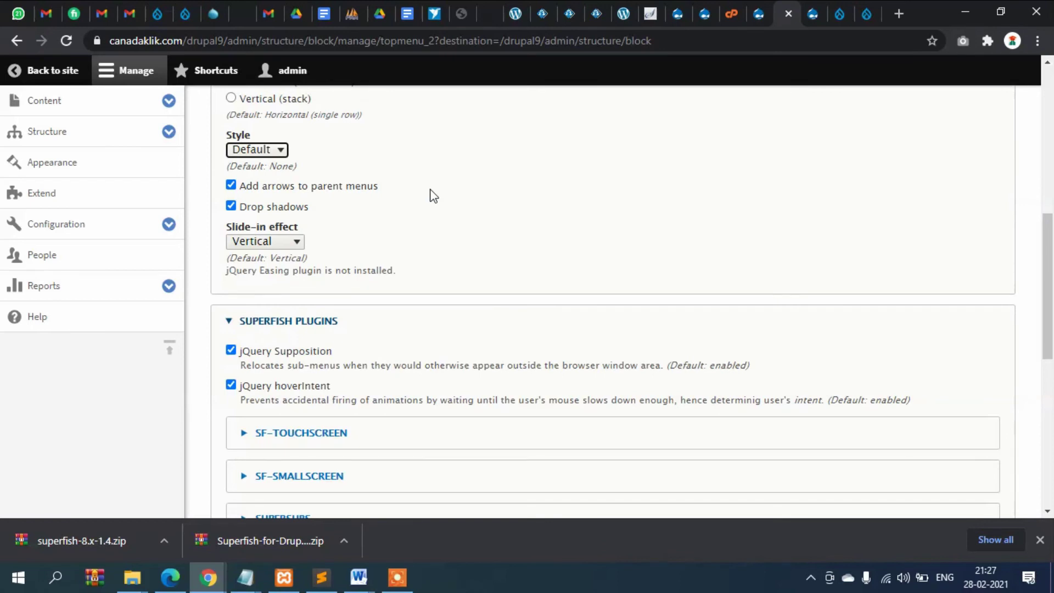
{"action": "left_click", "coordinate": [278, 156]}
{"action": "scroll", "coordinate": [471, 294], "scroll_direction": "down", "scroll_amount": 8}
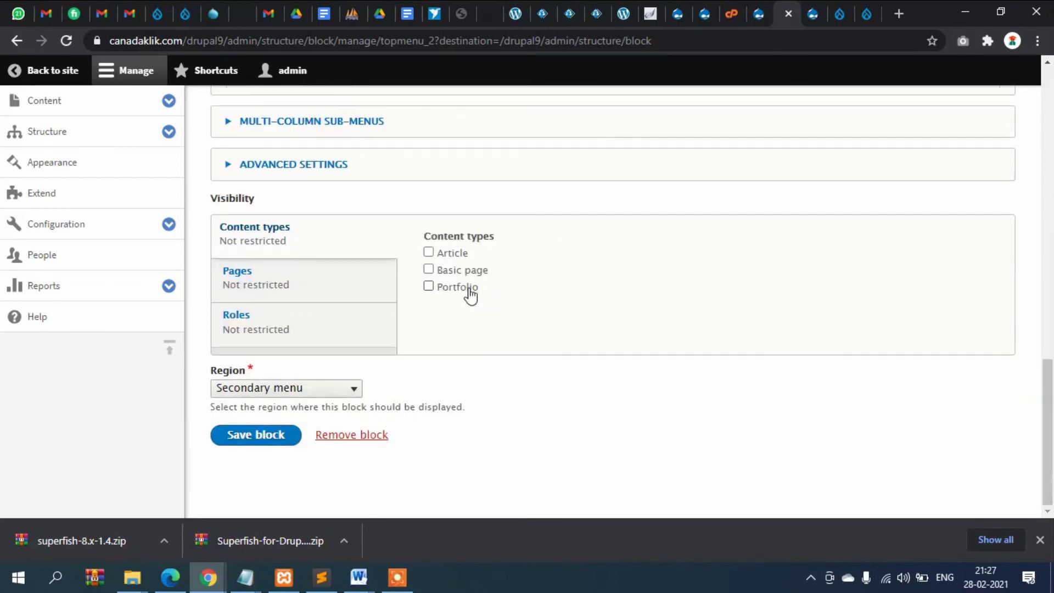
{"action": "left_click", "coordinate": [274, 427]}
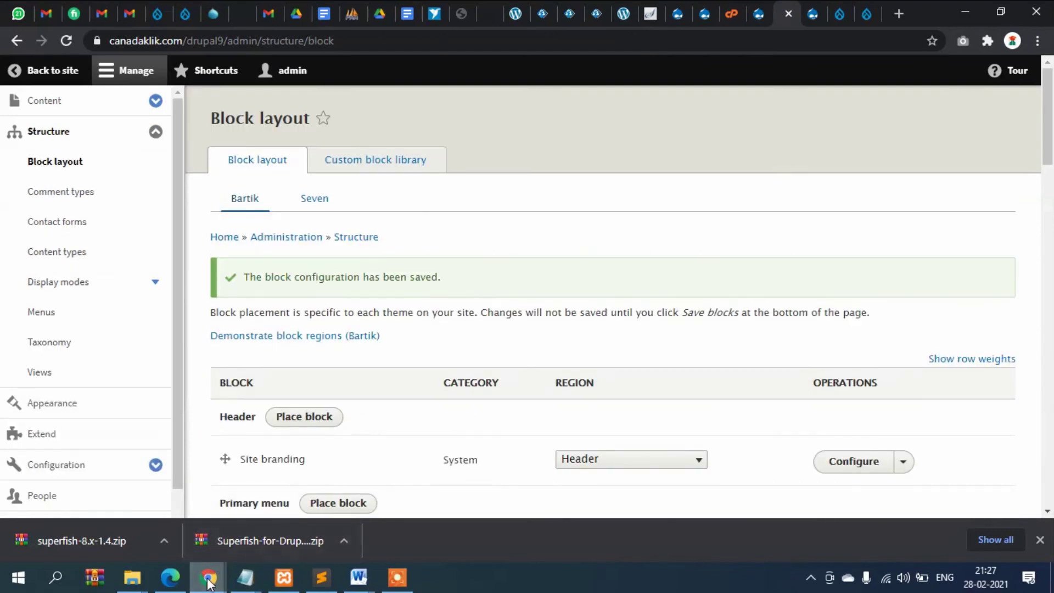
Reload the home page in the private window and check Services drops down Website Design and Website Development.
{"action": "mouse_move", "coordinate": [208, 576]}
{"action": "left_click", "coordinate": [271, 530]}
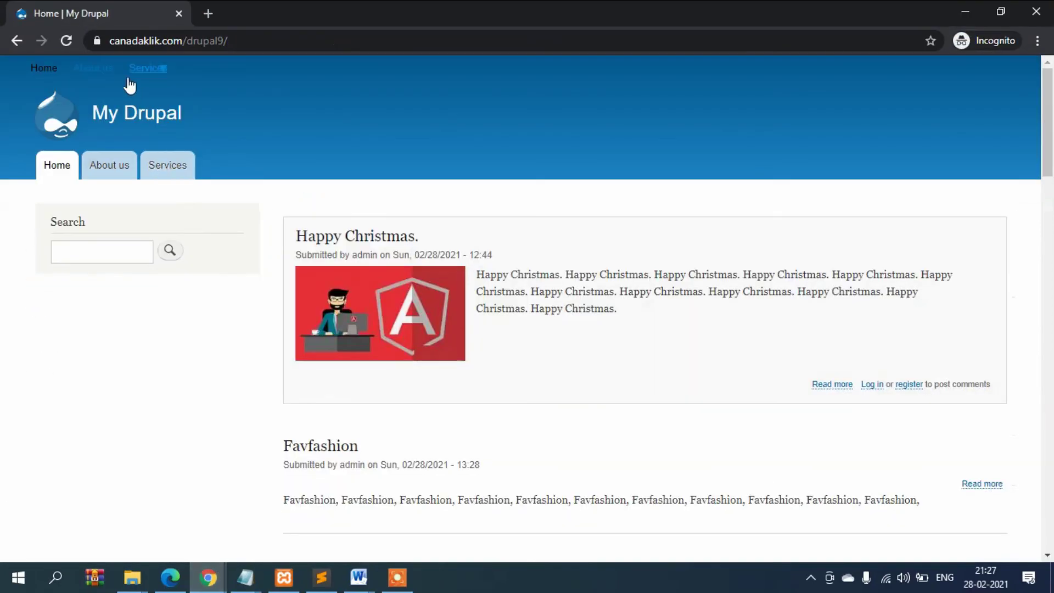
{"action": "left_click", "coordinate": [66, 40]}
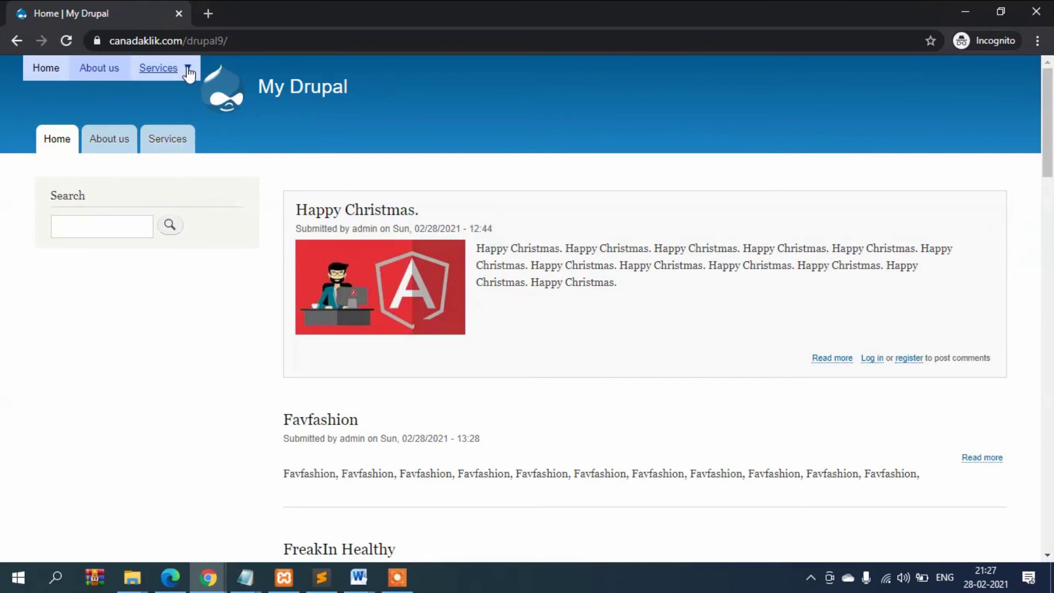
{"action": "mouse_move", "coordinate": [190, 68]}
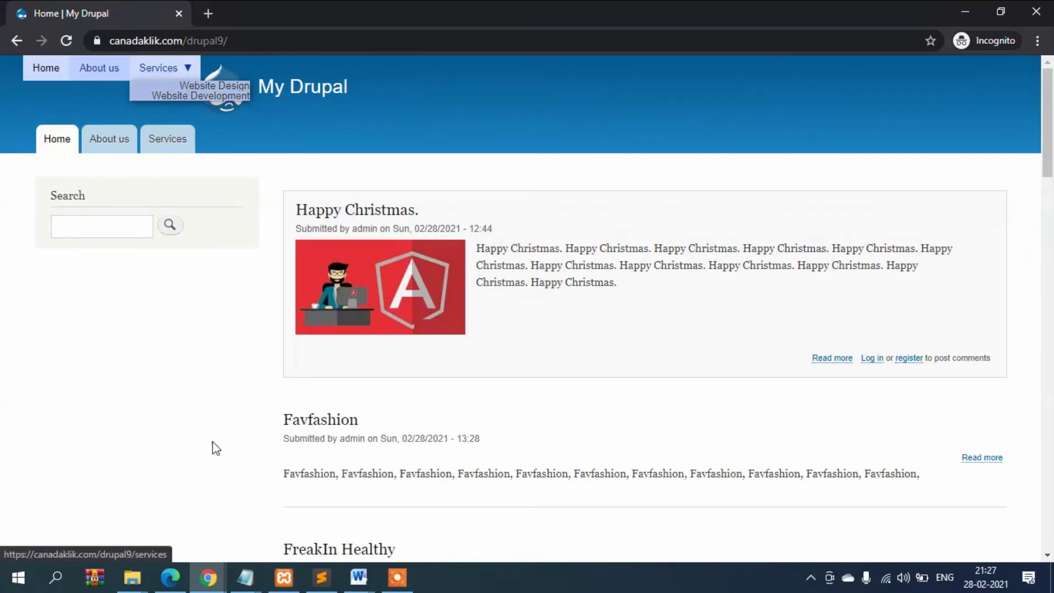
Bring the Block layout window back and scroll to the Top Menu block.
{"action": "mouse_move", "coordinate": [212, 580]}
{"action": "left_click", "coordinate": [116, 510]}
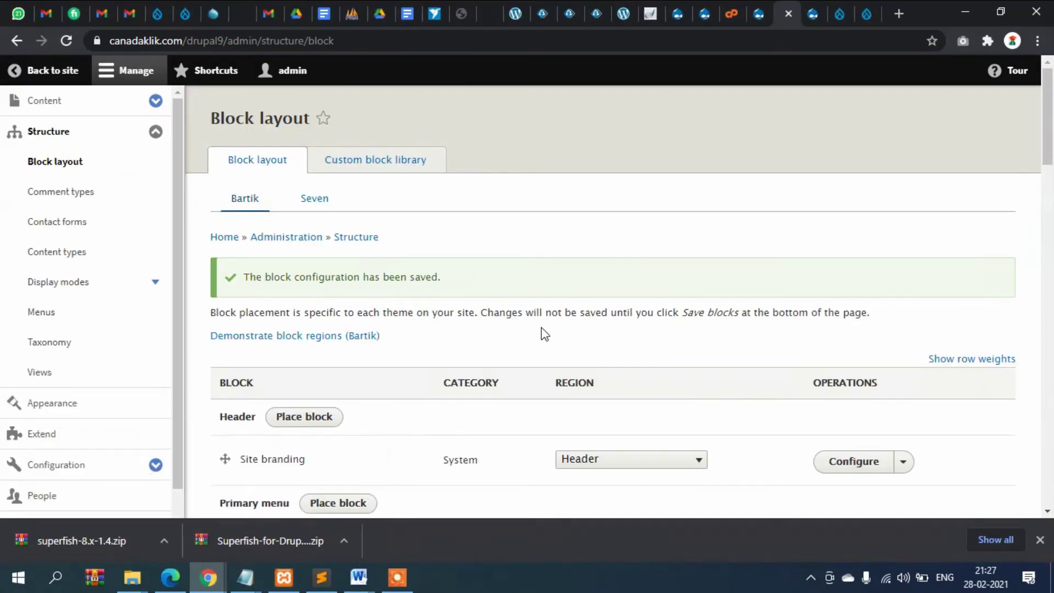
{"action": "scroll", "coordinate": [549, 324], "scroll_direction": "down", "scroll_amount": 5}
{"action": "scroll", "coordinate": [558, 318], "scroll_direction": "down", "scroll_amount": 1}
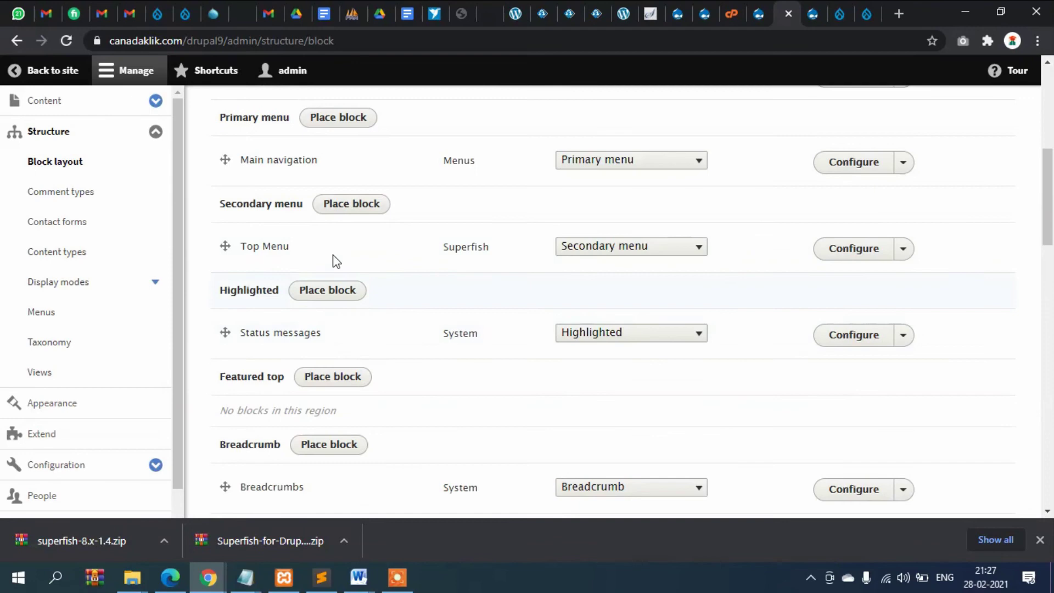
Review the Top Menu block's configuration, including sf-Touchscreen options, leaving everything unchanged.
{"action": "left_click", "coordinate": [867, 254]}
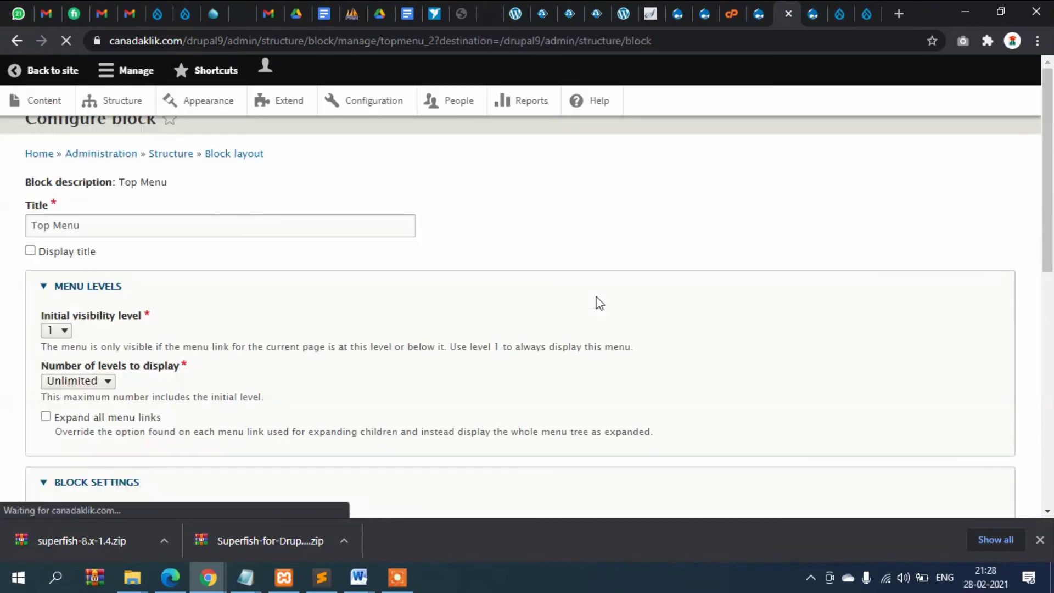
{"action": "scroll", "coordinate": [549, 318], "scroll_direction": "down", "scroll_amount": 10}
{"action": "scroll", "coordinate": [366, 329], "scroll_direction": "down", "scroll_amount": 3}
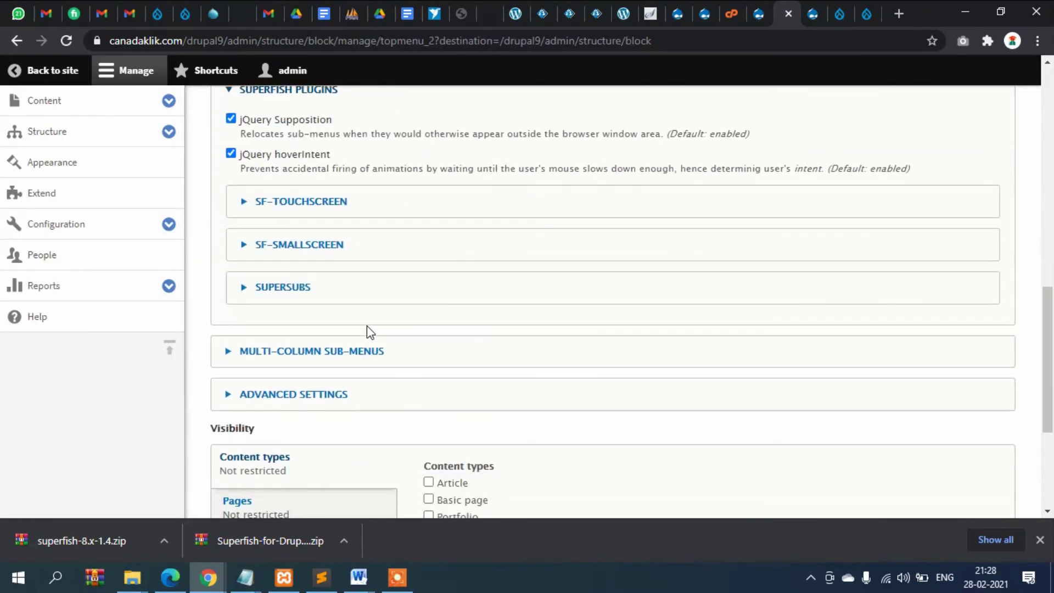
{"action": "left_click", "coordinate": [308, 207]}
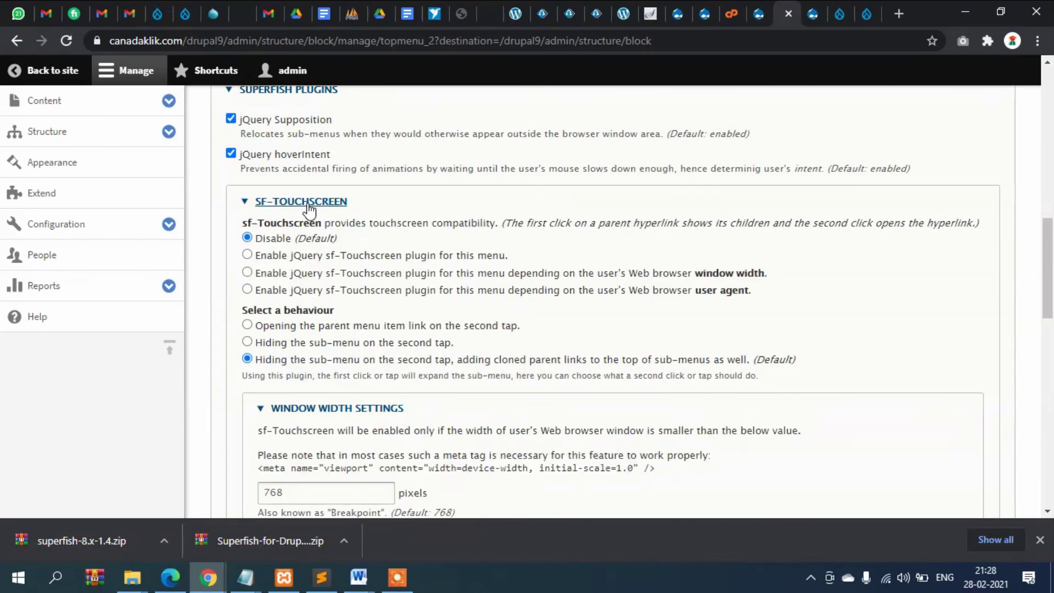
{"action": "left_click", "coordinate": [309, 203]}
{"action": "scroll", "coordinate": [329, 275], "scroll_direction": "down", "scroll_amount": 3}
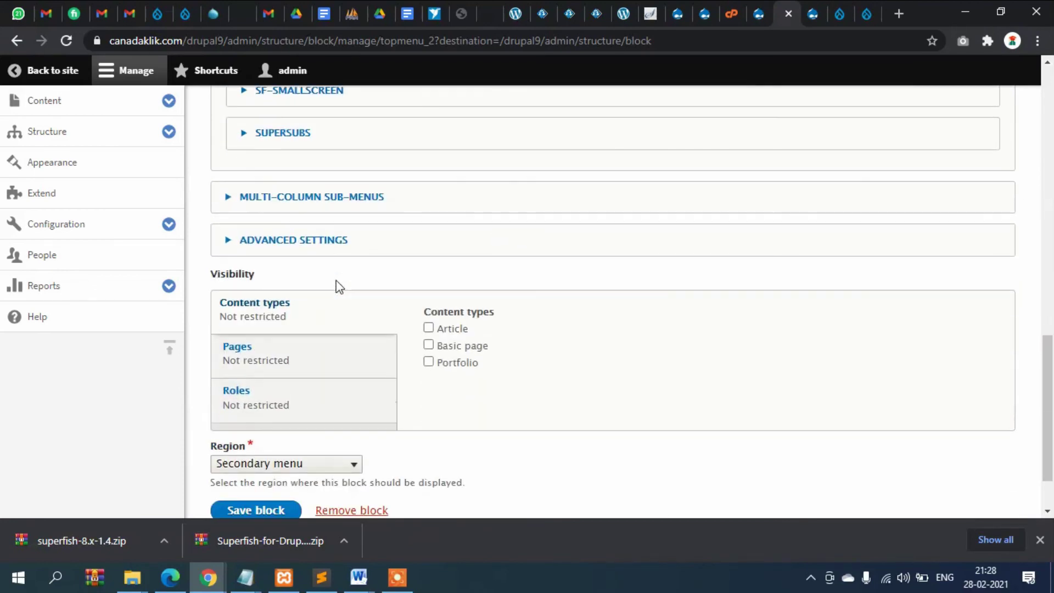
{"action": "scroll", "coordinate": [360, 216], "scroll_direction": "down", "scroll_amount": 2}
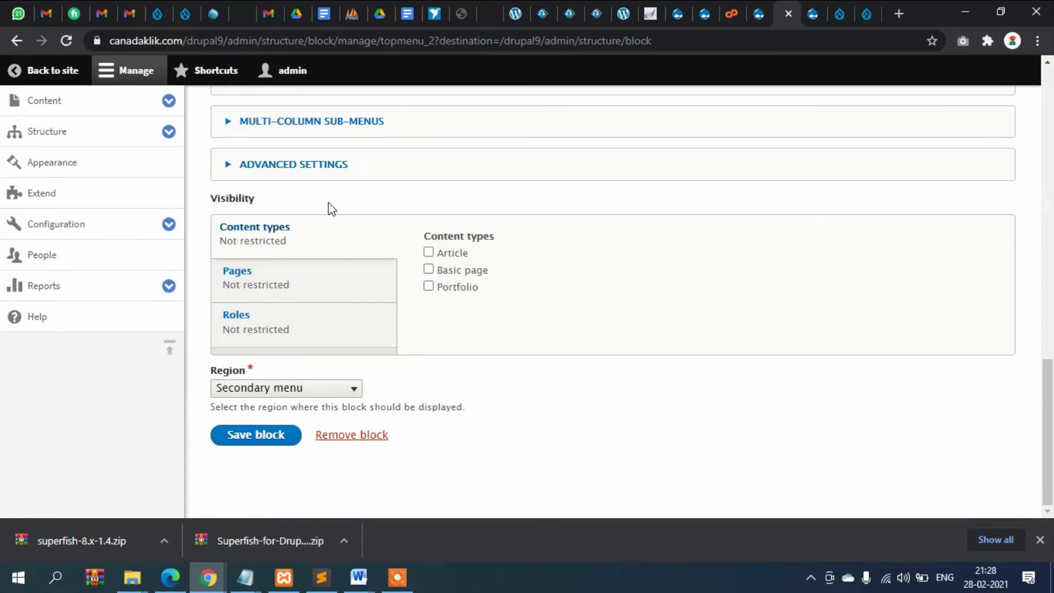
{"action": "scroll", "coordinate": [530, 285], "scroll_direction": "up", "scroll_amount": 2}
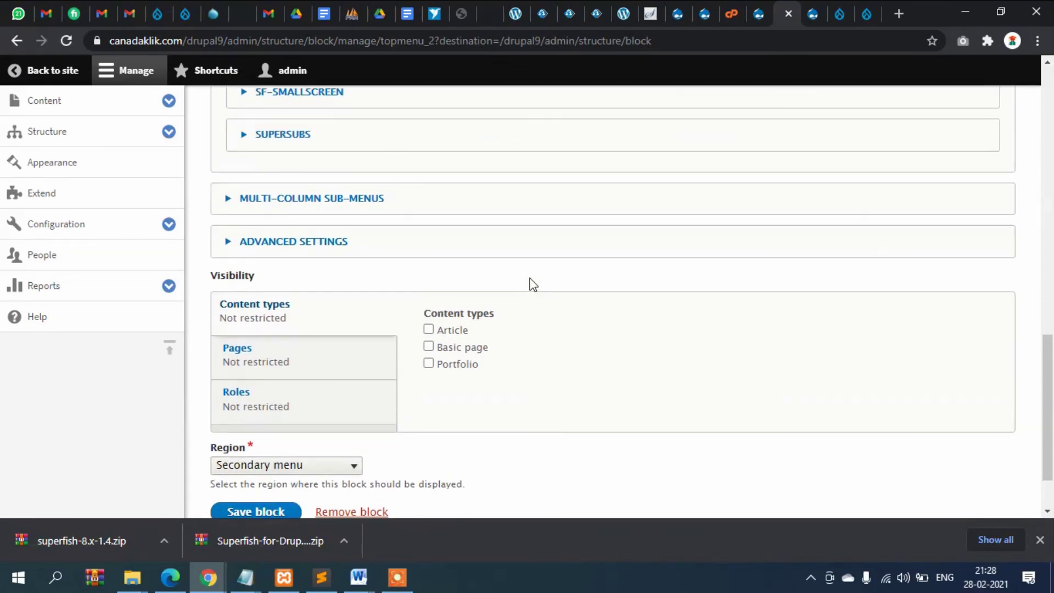
{"action": "scroll", "coordinate": [529, 285], "scroll_direction": "up", "scroll_amount": 15}
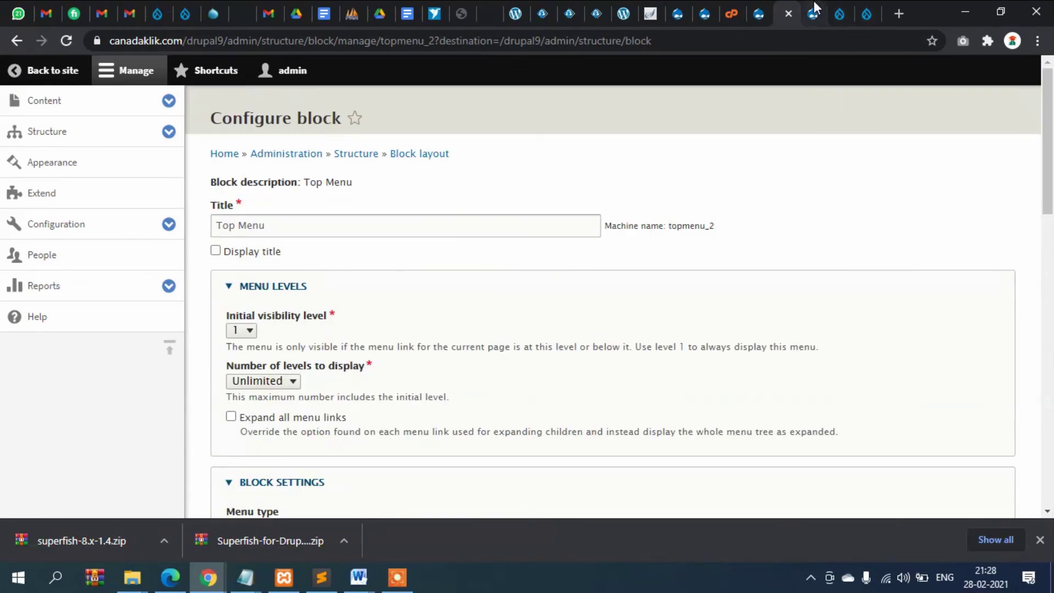
{"action": "left_click", "coordinate": [816, 7]}
Reload the site's front page in its browser tab via the My Drupal link.
{"action": "left_click", "coordinate": [760, 13]}
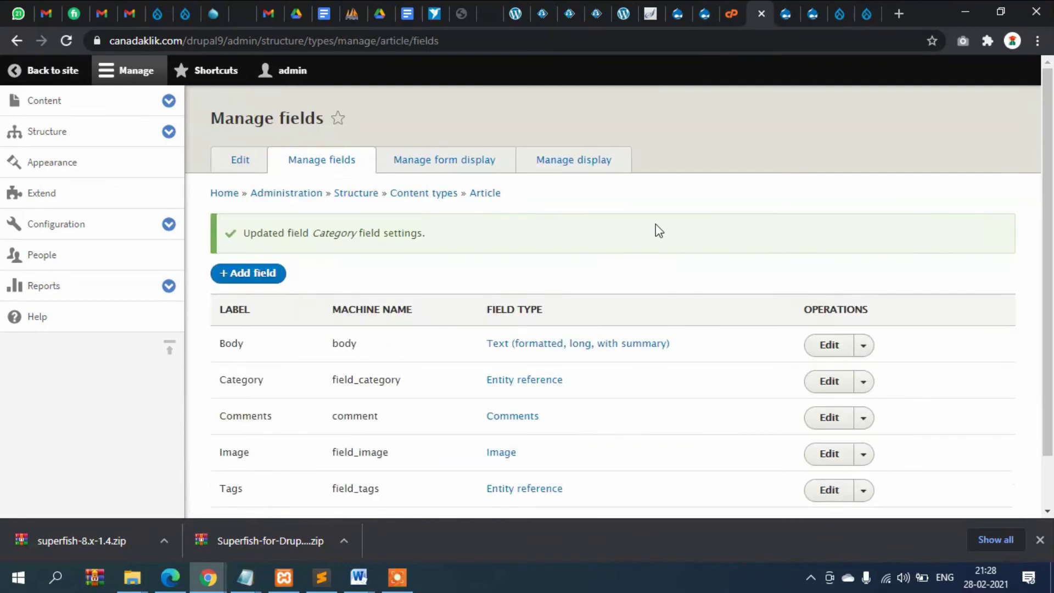
{"action": "left_click", "coordinate": [704, 3]}
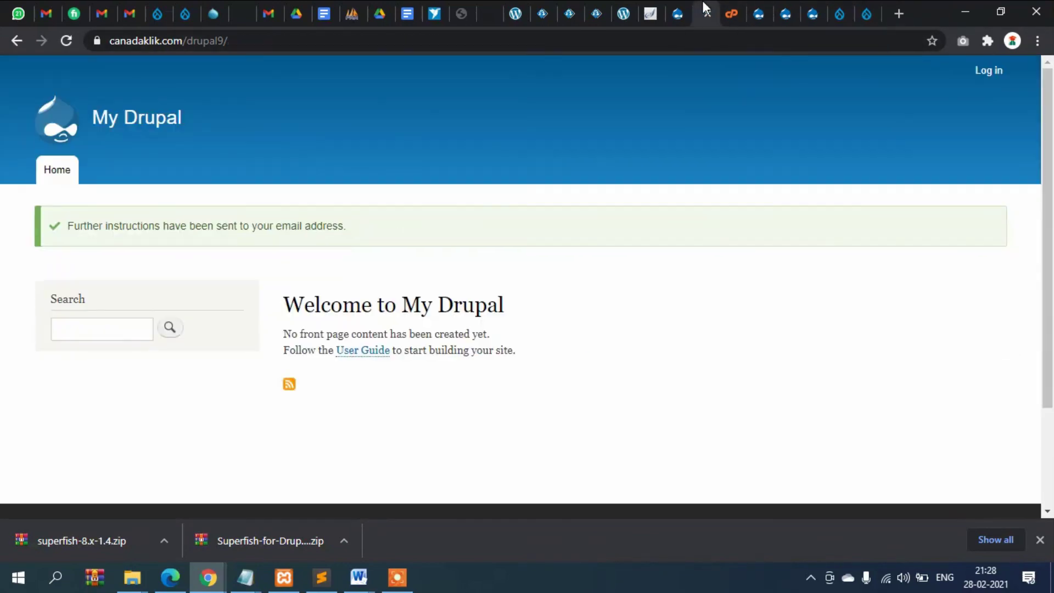
{"action": "left_click", "coordinate": [143, 124]}
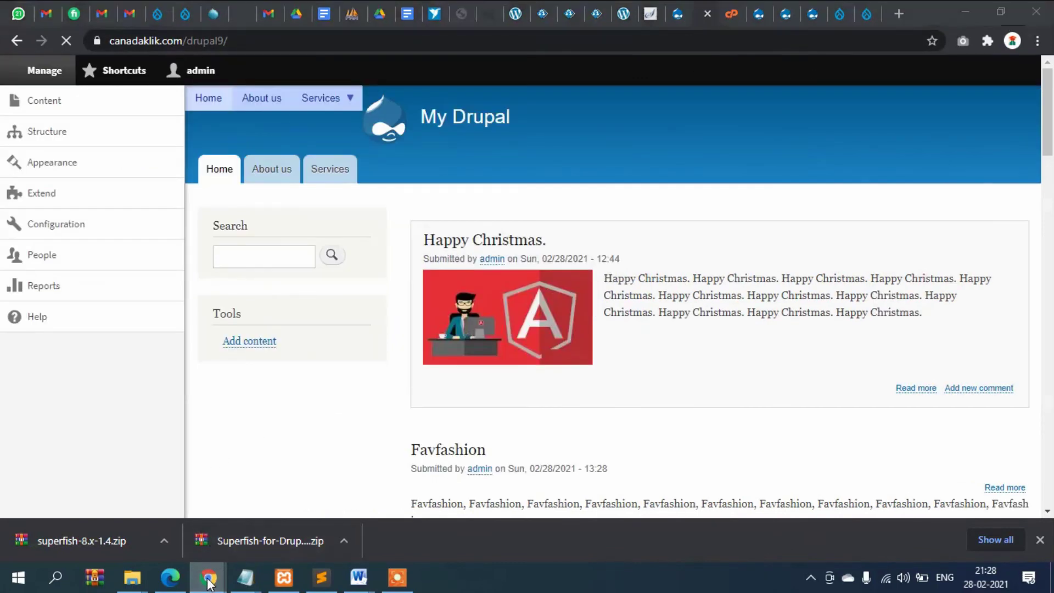
Reload the front page in the private window, showing Home, About us and Services in the Top Menu.
{"action": "mouse_move", "coordinate": [207, 578]}
{"action": "left_click", "coordinate": [288, 511]}
{"action": "left_click", "coordinate": [224, 110]}
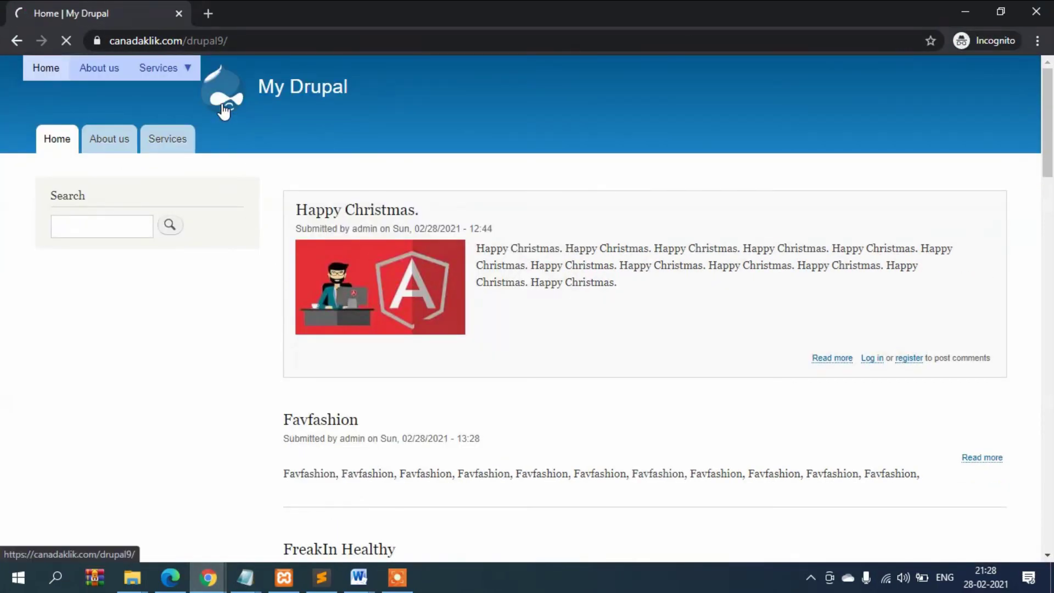